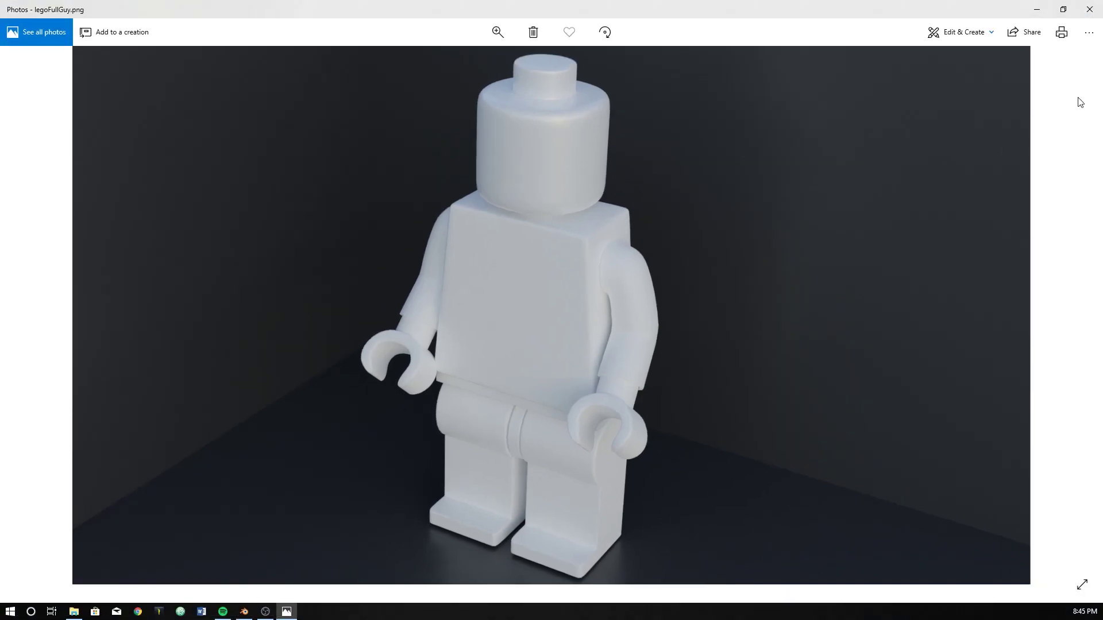
- Close the legoFullGuy.png reference image and save the current demo.blend scene in Blender
left_click(1097, 14)
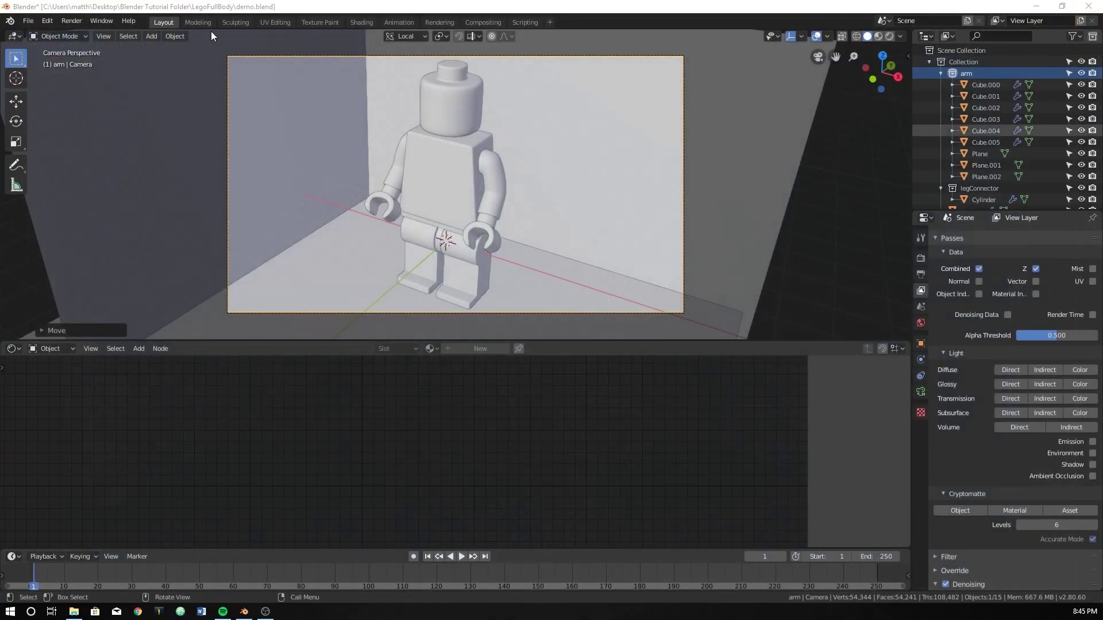
left_click(28, 21)
mouse_move(45, 16)
key("ctrl+s")
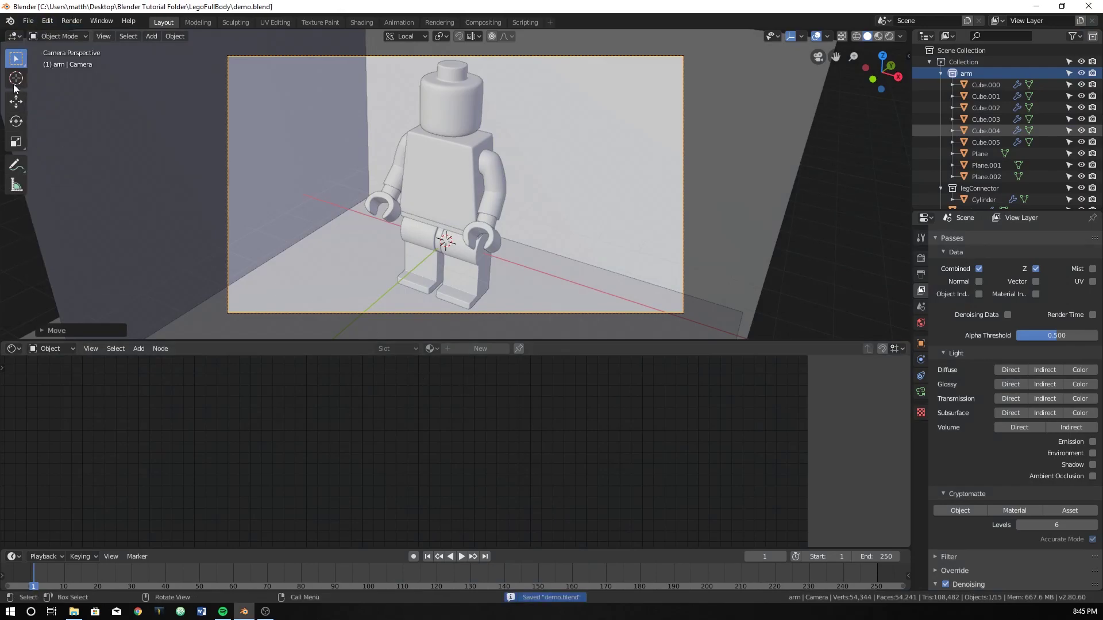
- Start a new default scene and delete the default cube
left_click(28, 20)
mouse_move(37, 37)
left_click(163, 36)
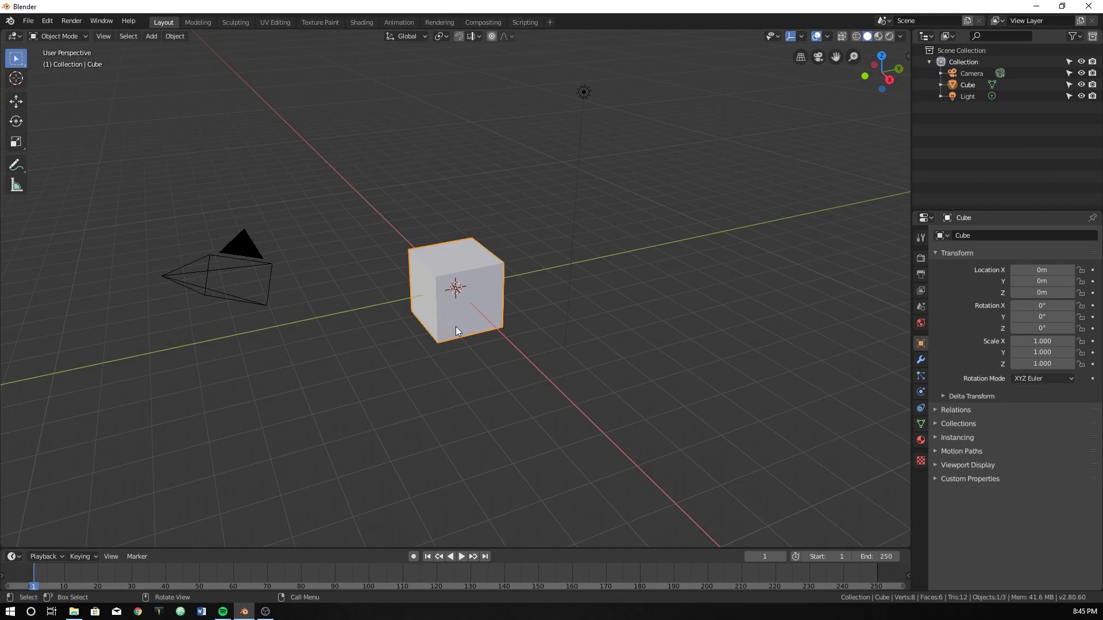
key("x")
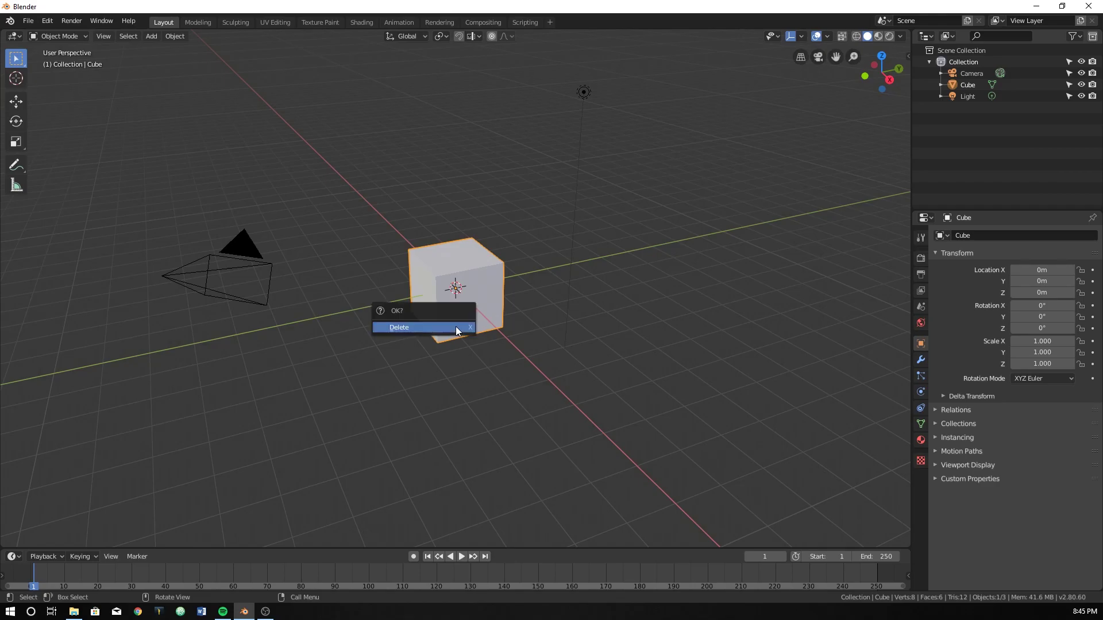
left_click(456, 326)
- Append the Cube object from demo.blend in the LegoHead folder to the scene
left_click(29, 21)
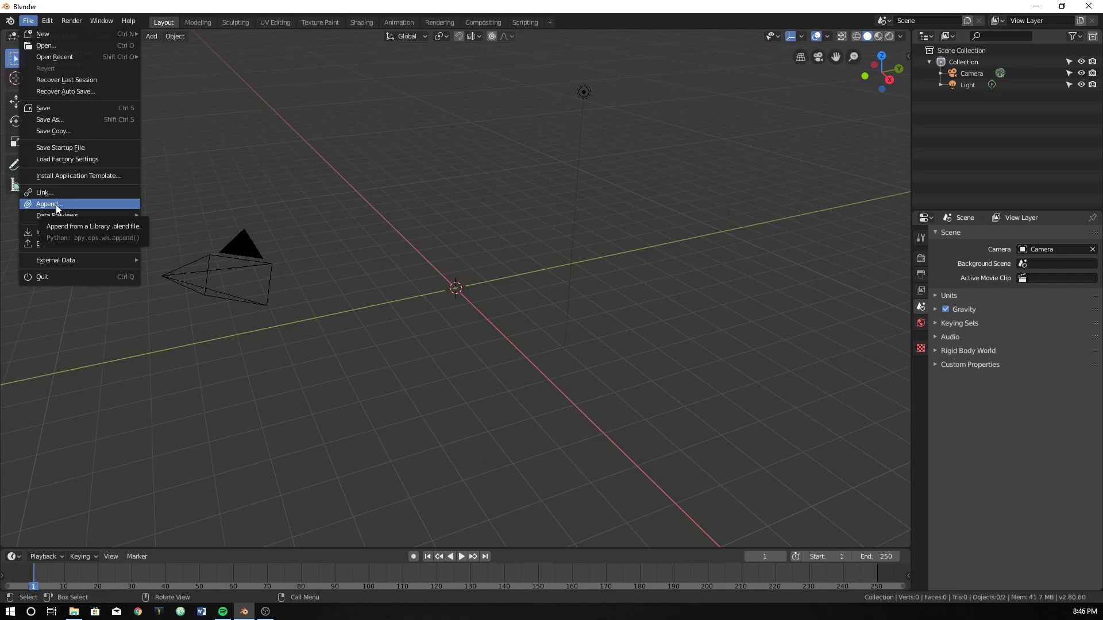
left_click(57, 205)
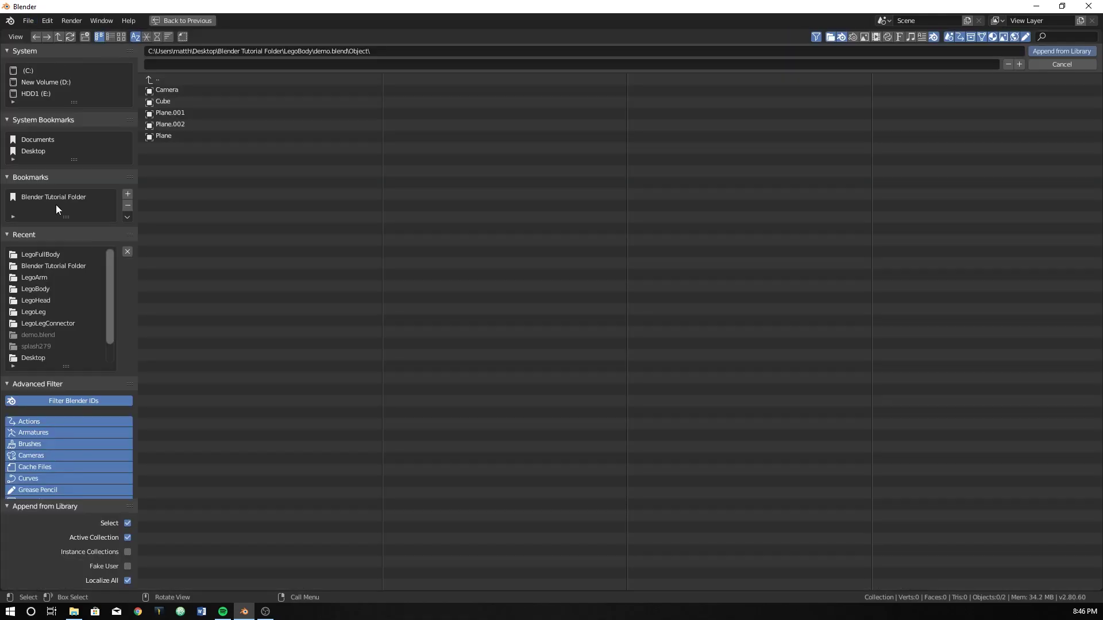
left_click(167, 77)
left_click(167, 77)
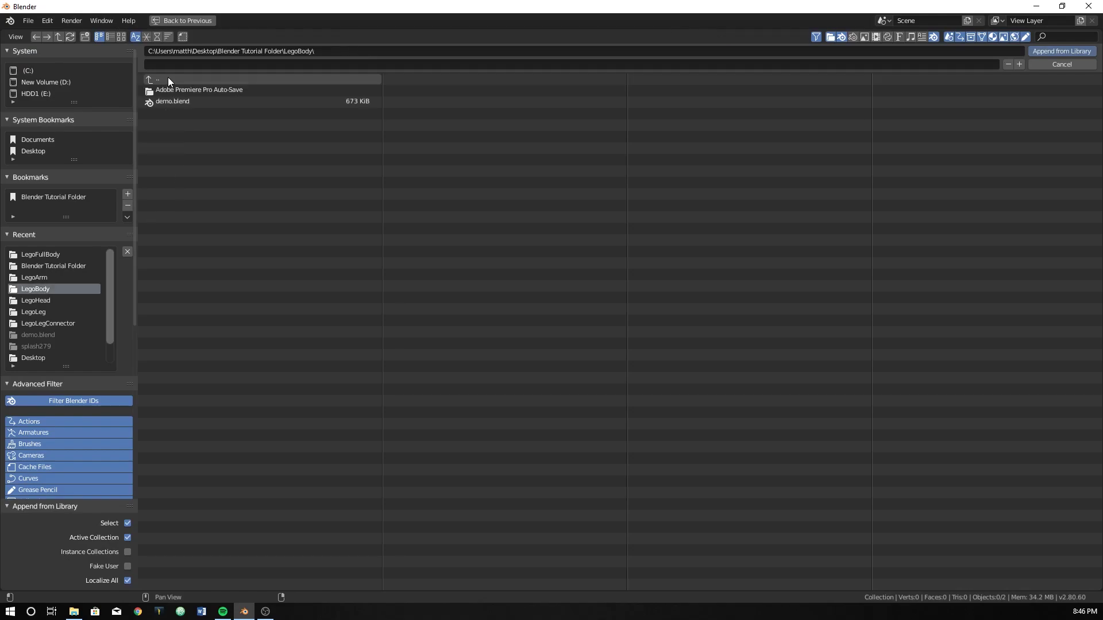
left_click(168, 77)
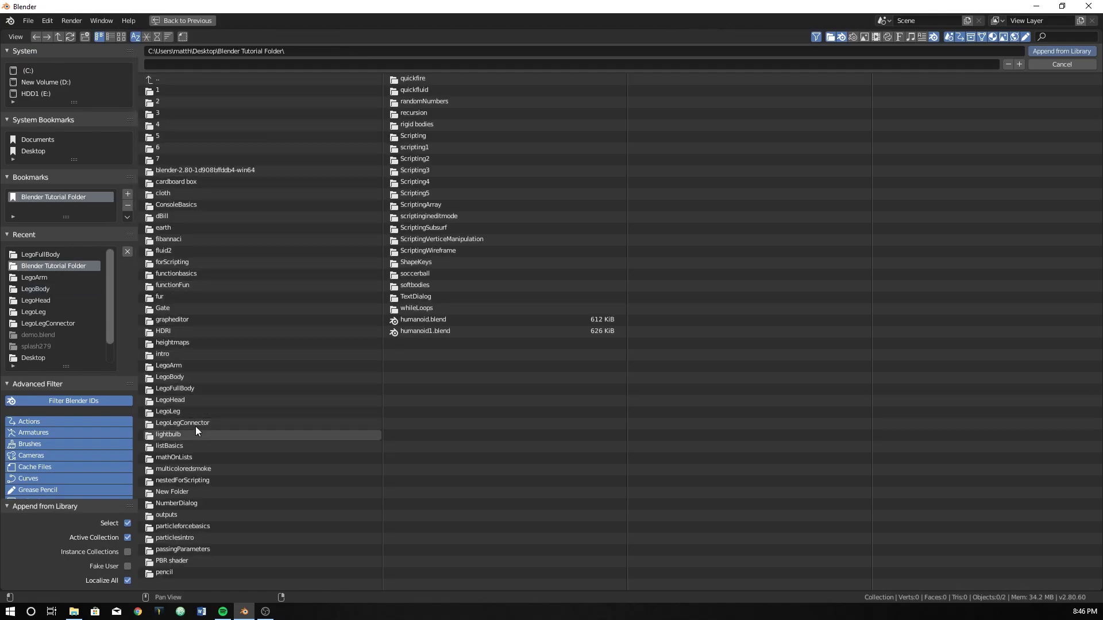
left_click(181, 399)
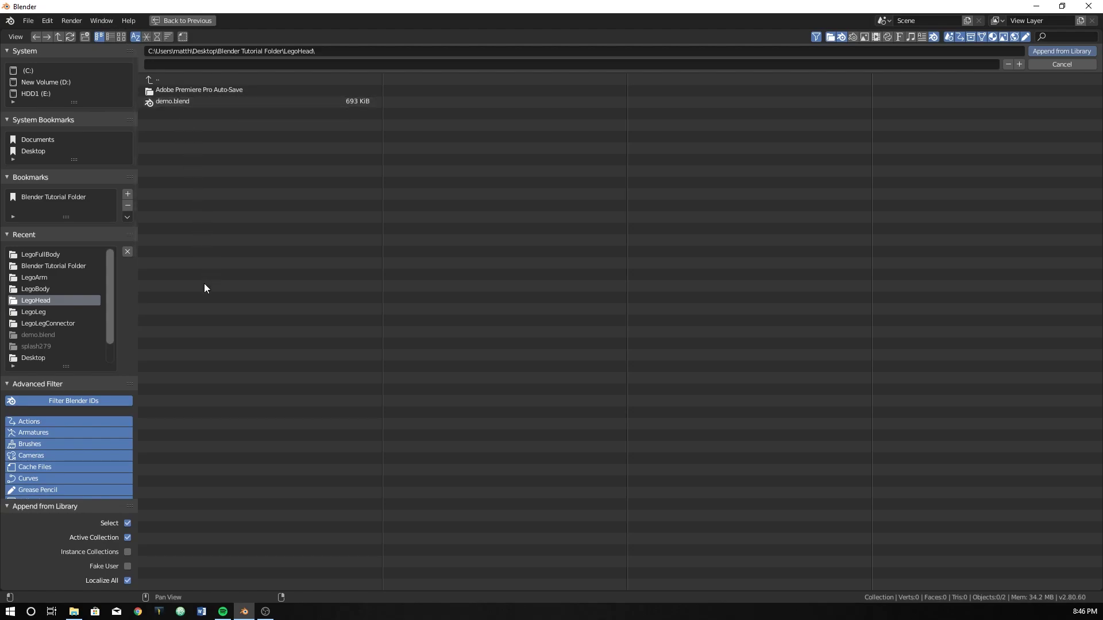
left_click(182, 101)
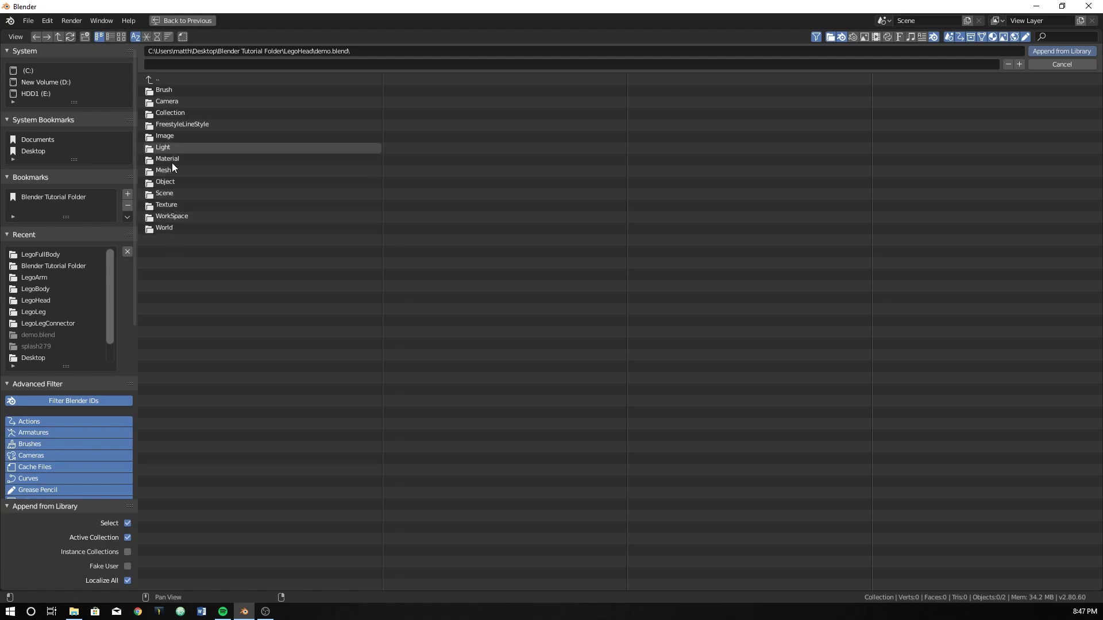
left_click(174, 181)
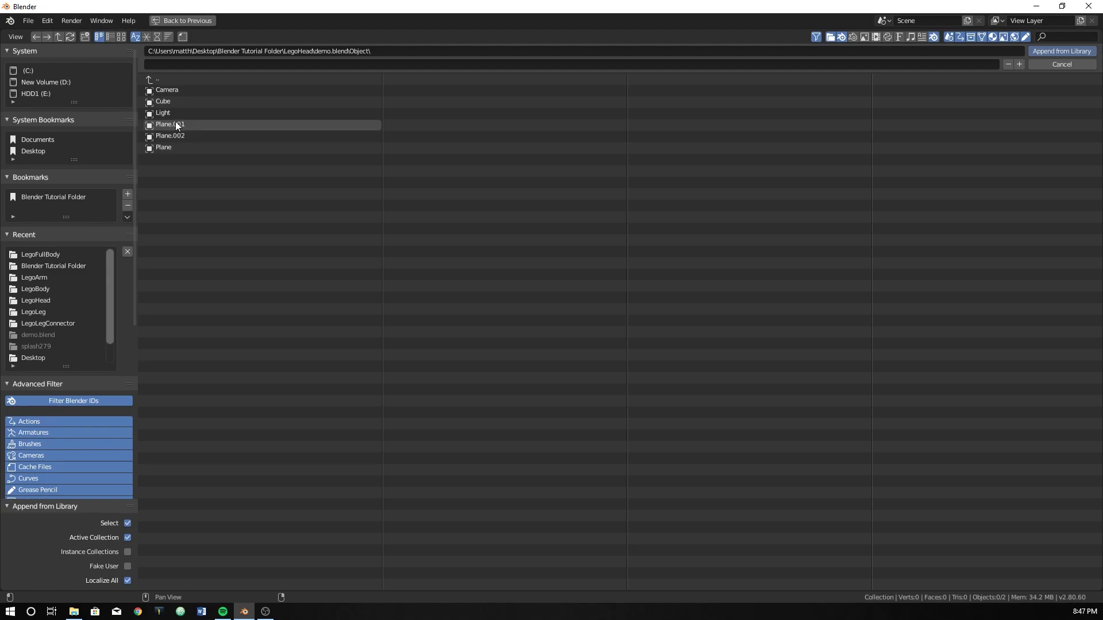
double_click(173, 101)
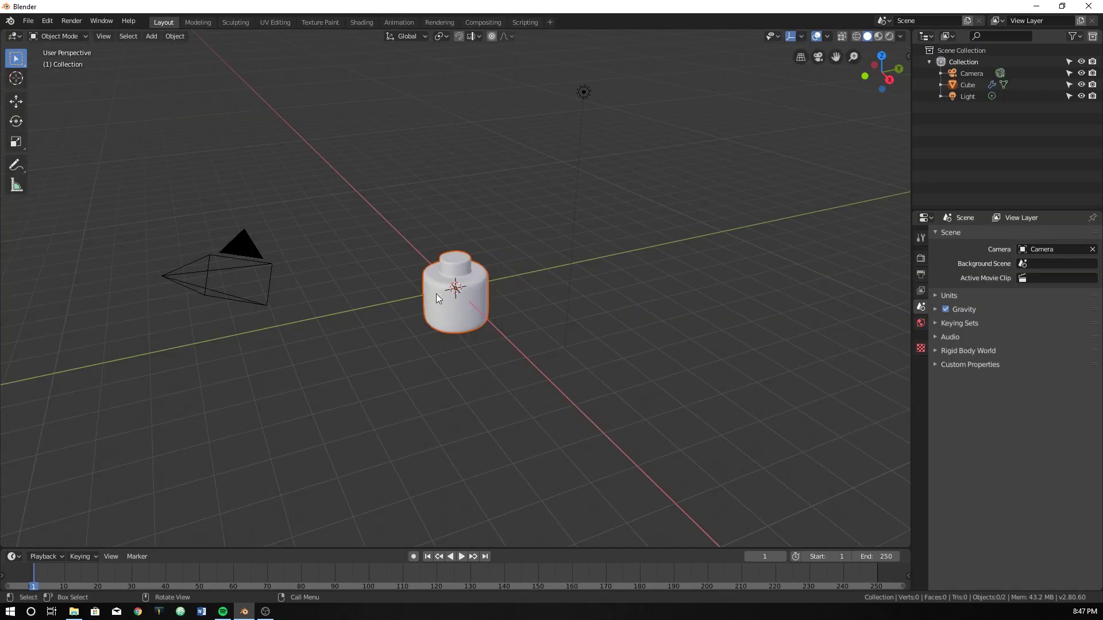
- Rename the appended head object to Head
left_click(966, 84)
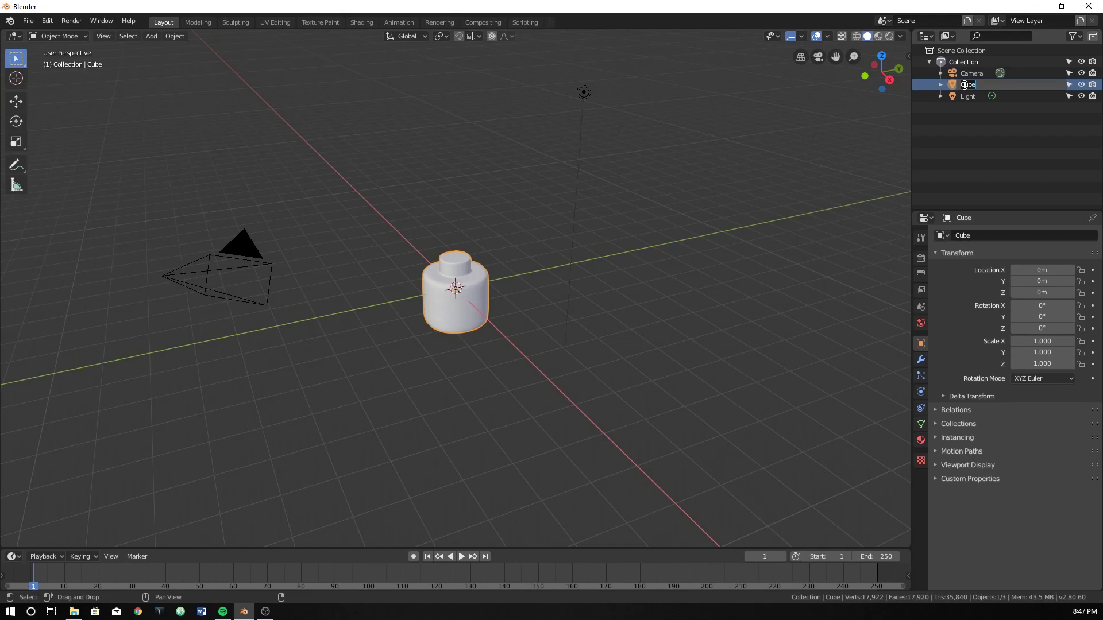
type("Head")
key("Return")
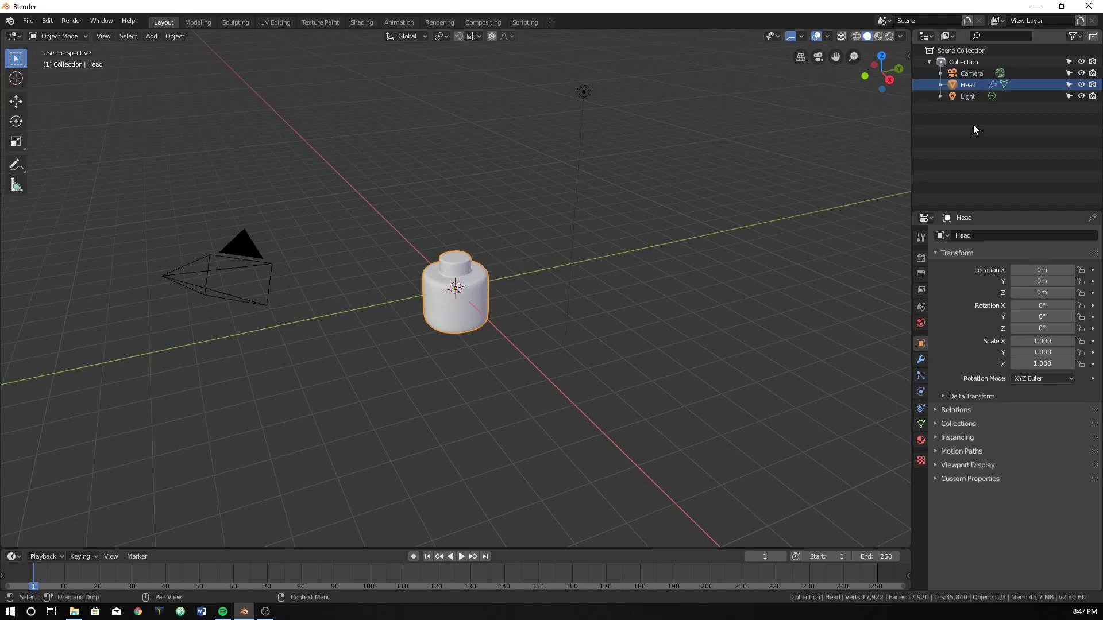
- Append the Cube object from demo.blend in the LegoBody folder to the scene
left_click(29, 21)
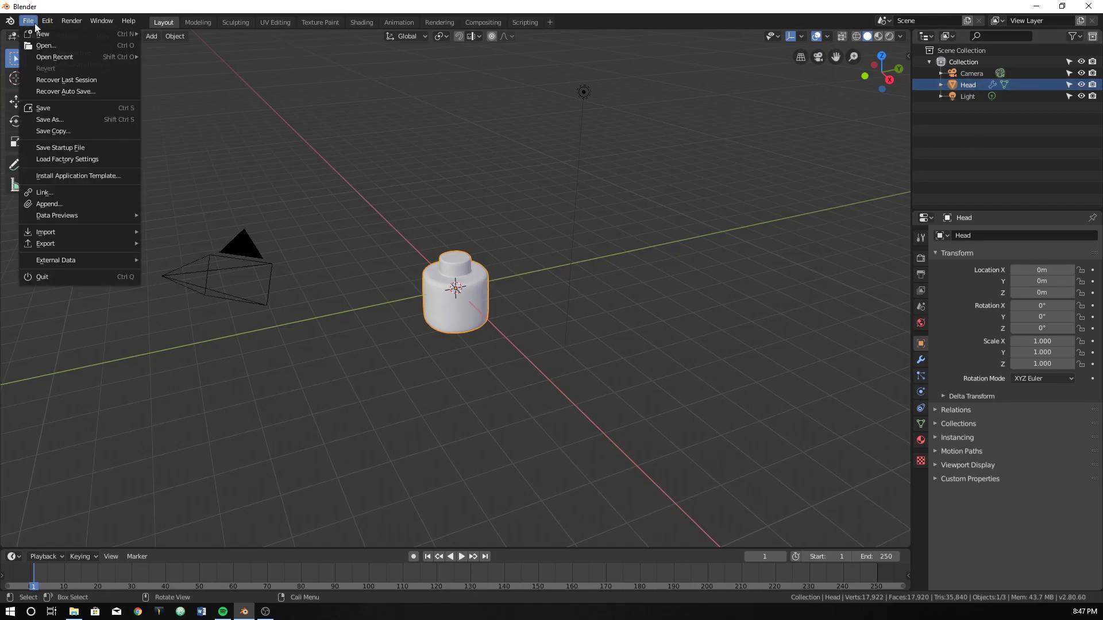
left_click(61, 202)
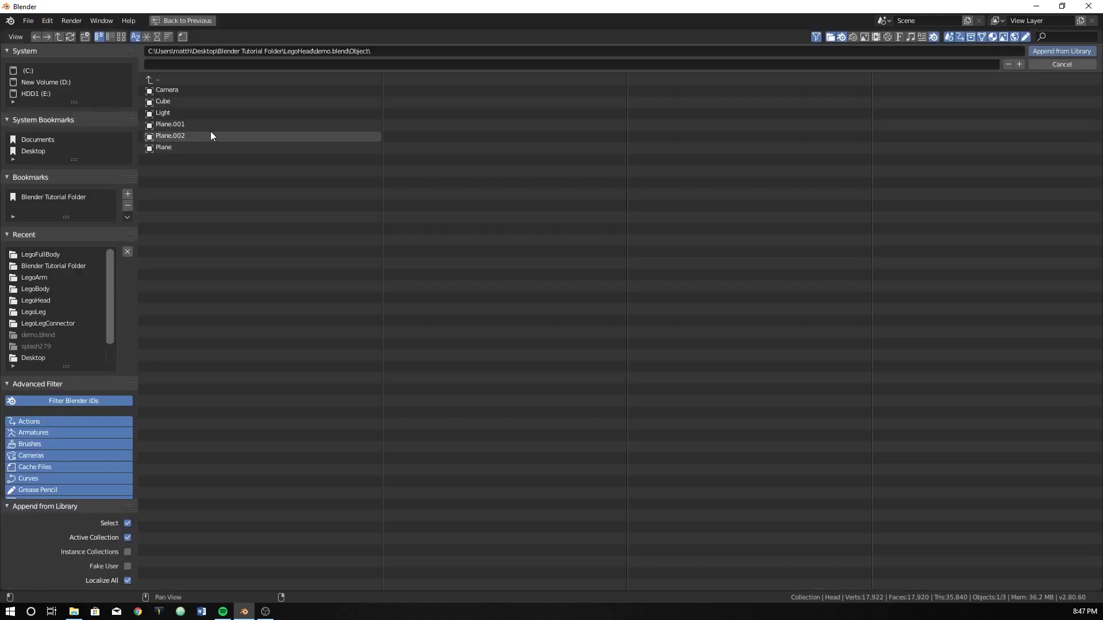
left_click(211, 134)
left_click(150, 80)
left_click(167, 82)
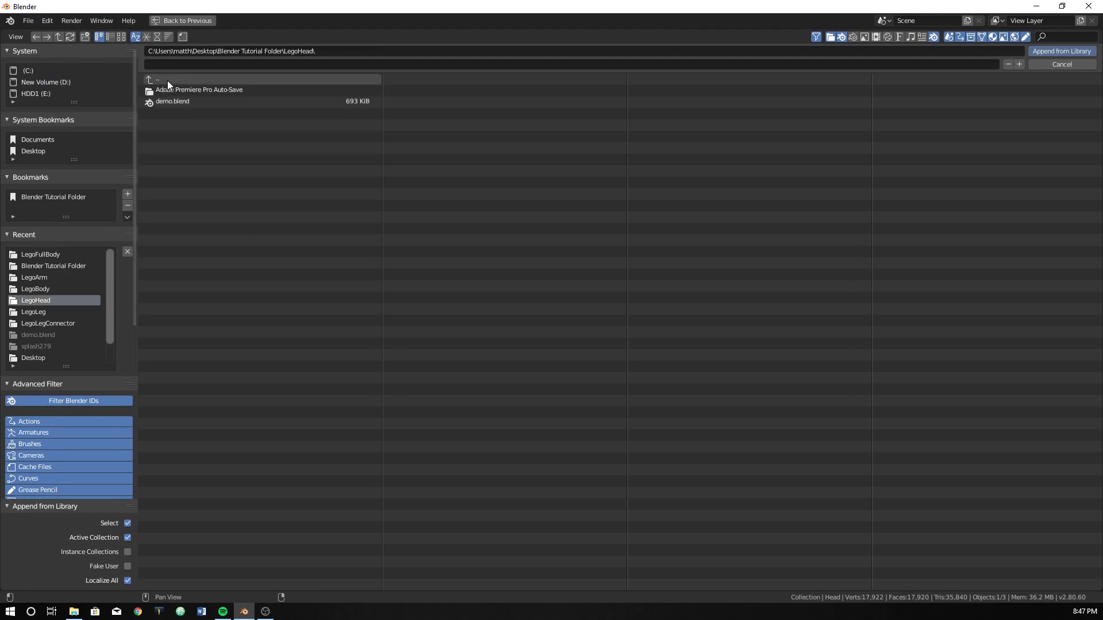
left_click(167, 80)
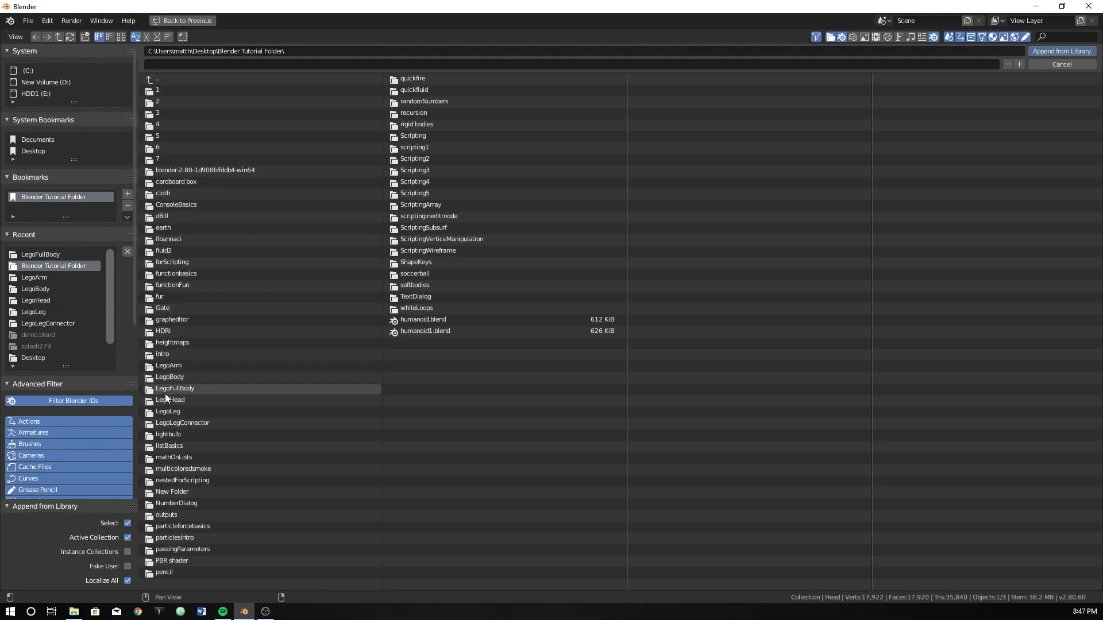
left_click(171, 379)
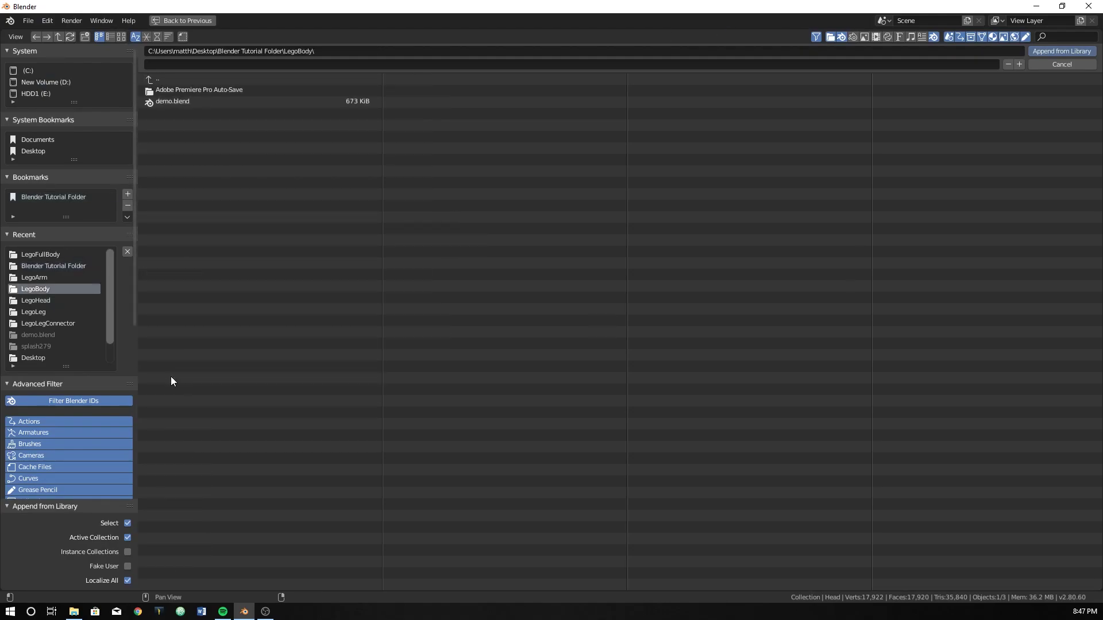
left_click(179, 102)
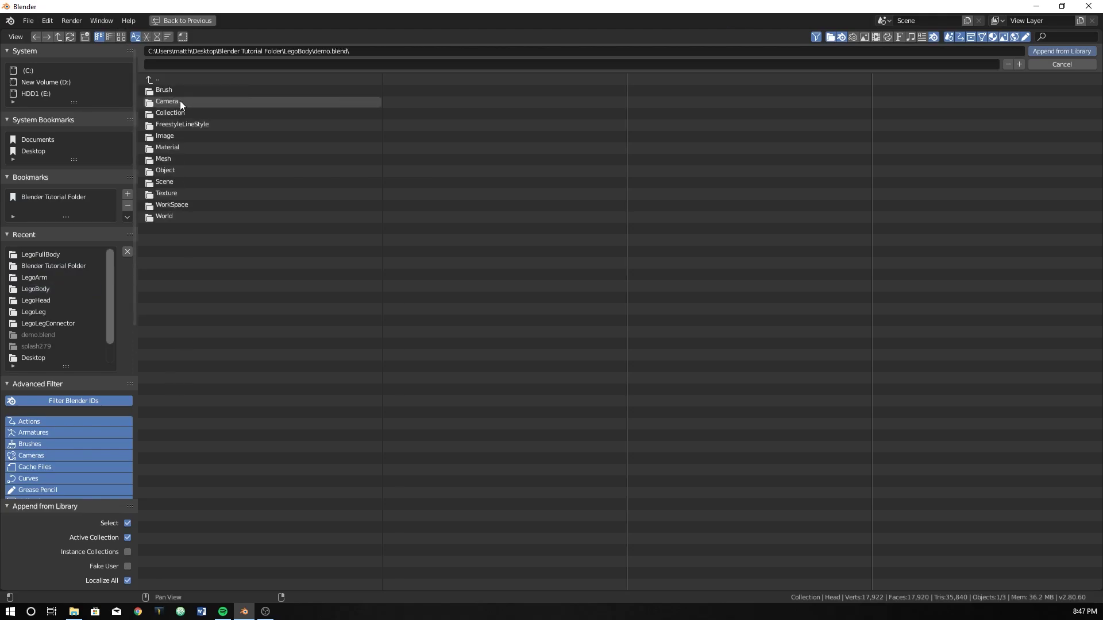
left_click(171, 173)
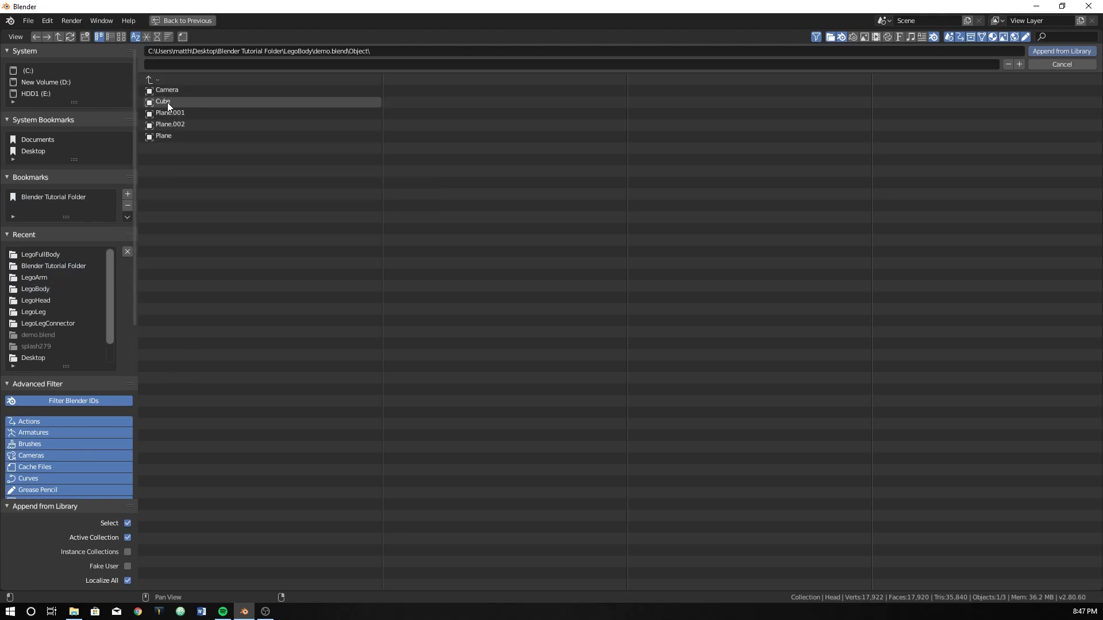
double_click(167, 102)
- Rename the appended torso object to Body
double_click(967, 84)
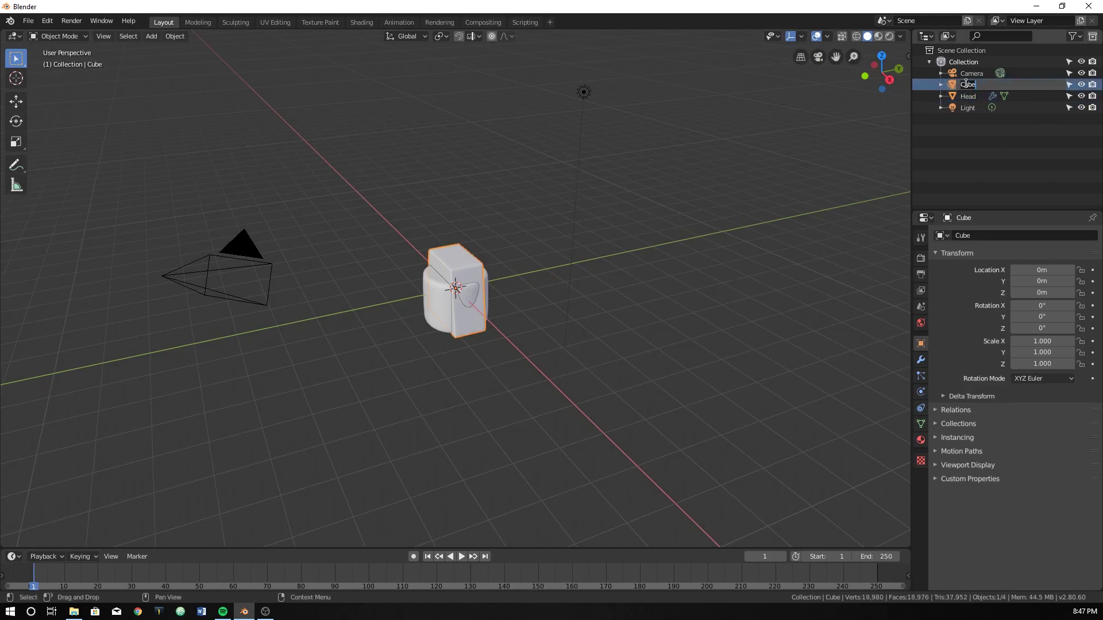
type("Body")
key("Return")
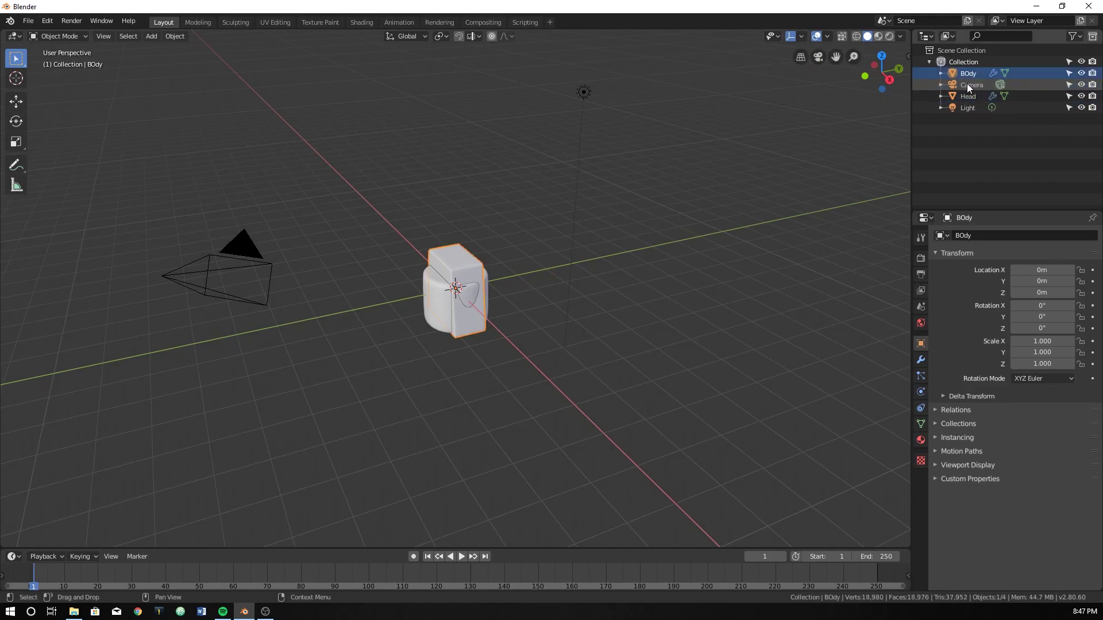
double_click(969, 75)
type("Body")
key("Return")
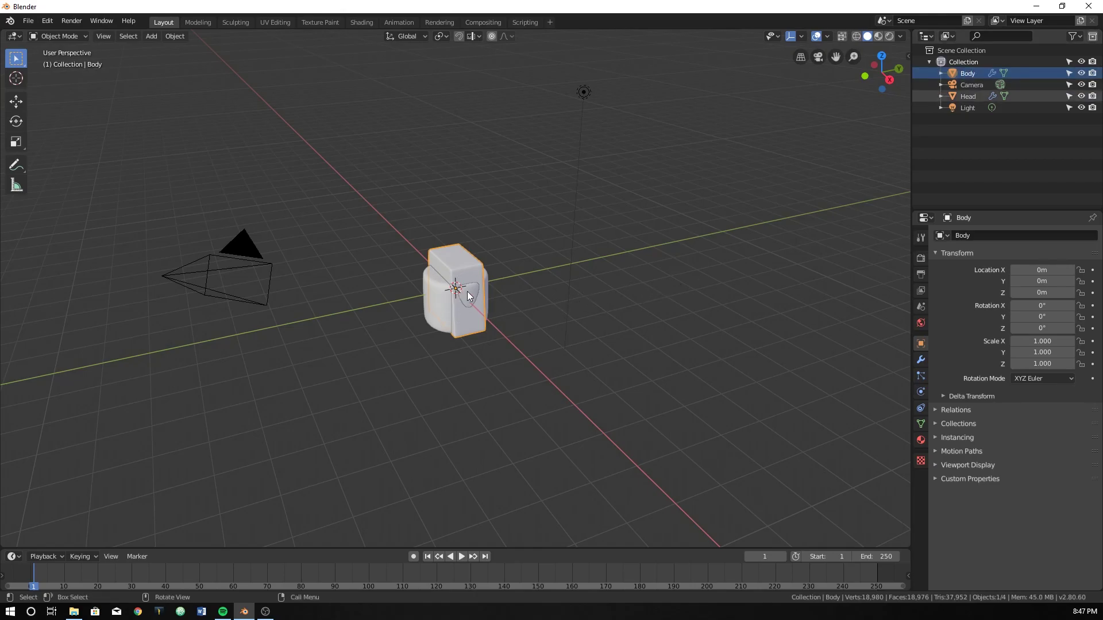
- Save the scene as inTutorialExample in the LegoFullBody folder
left_click(27, 21)
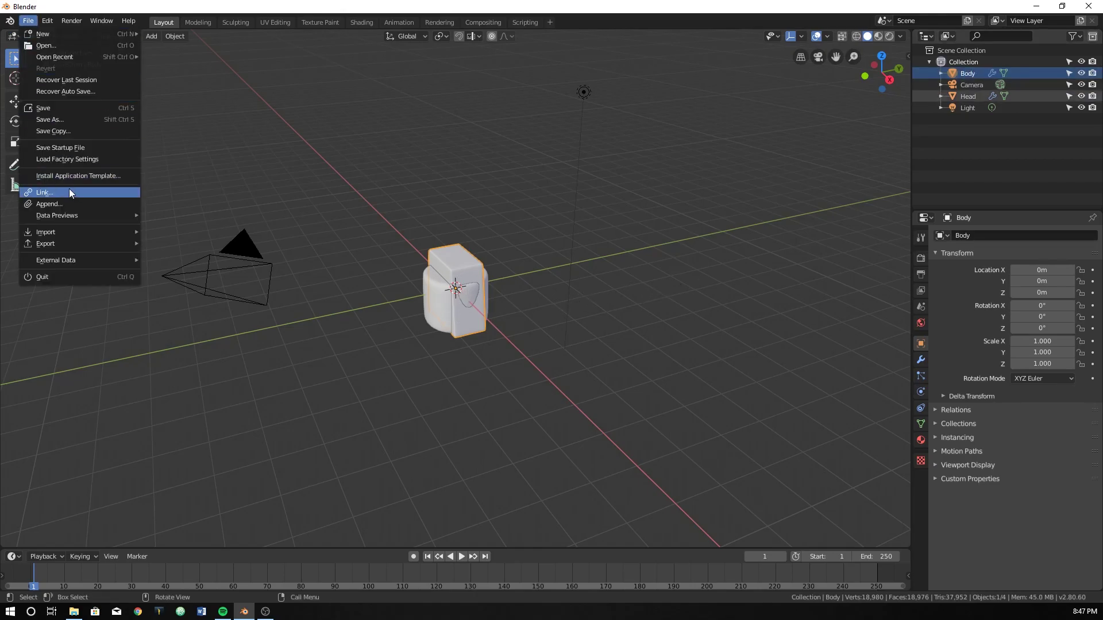
key("Escape")
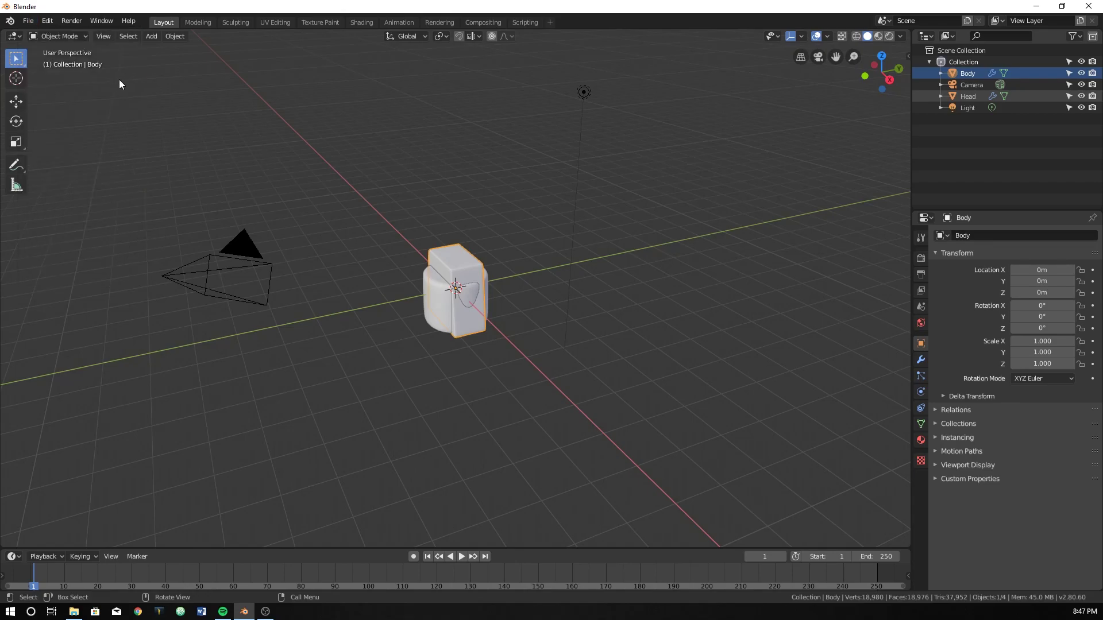
key("ctrl+s")
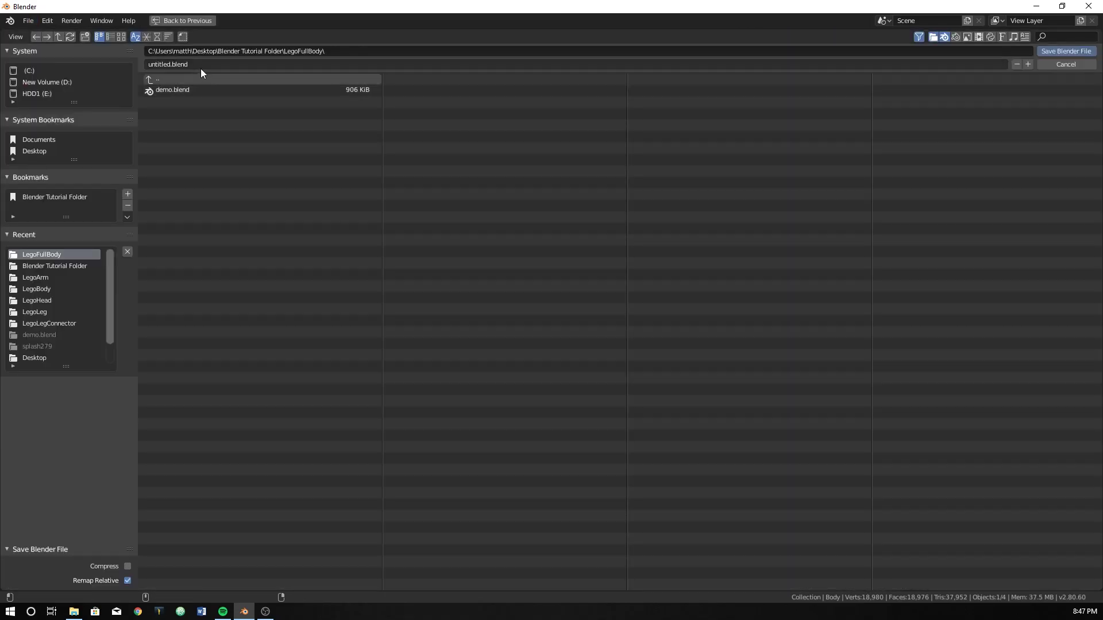
left_click(174, 64)
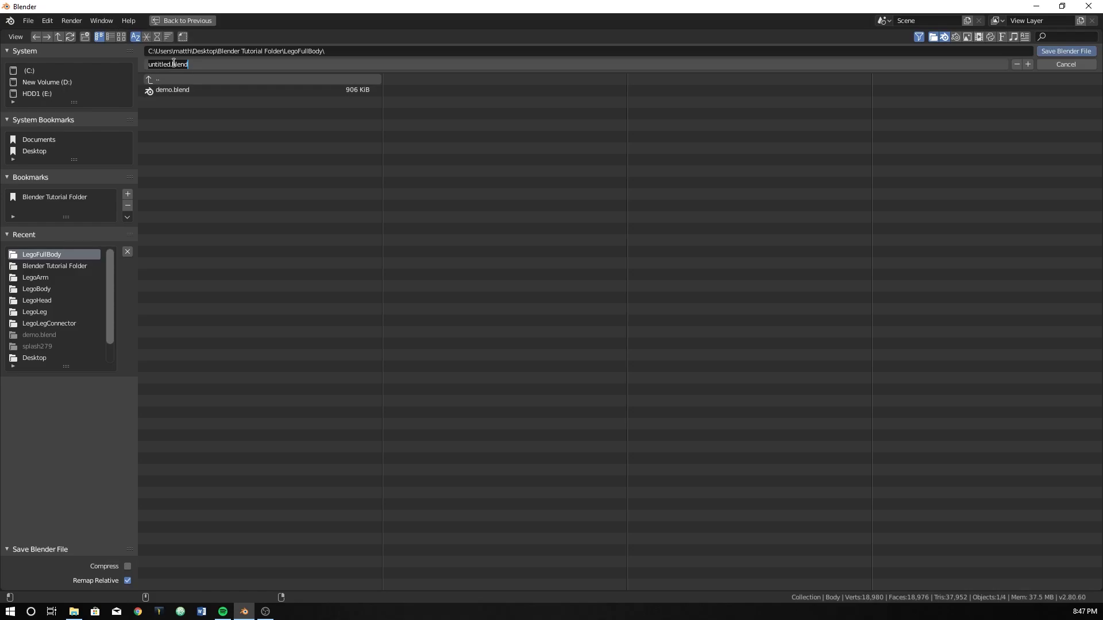
type("inTutorialExample")
key("Return")
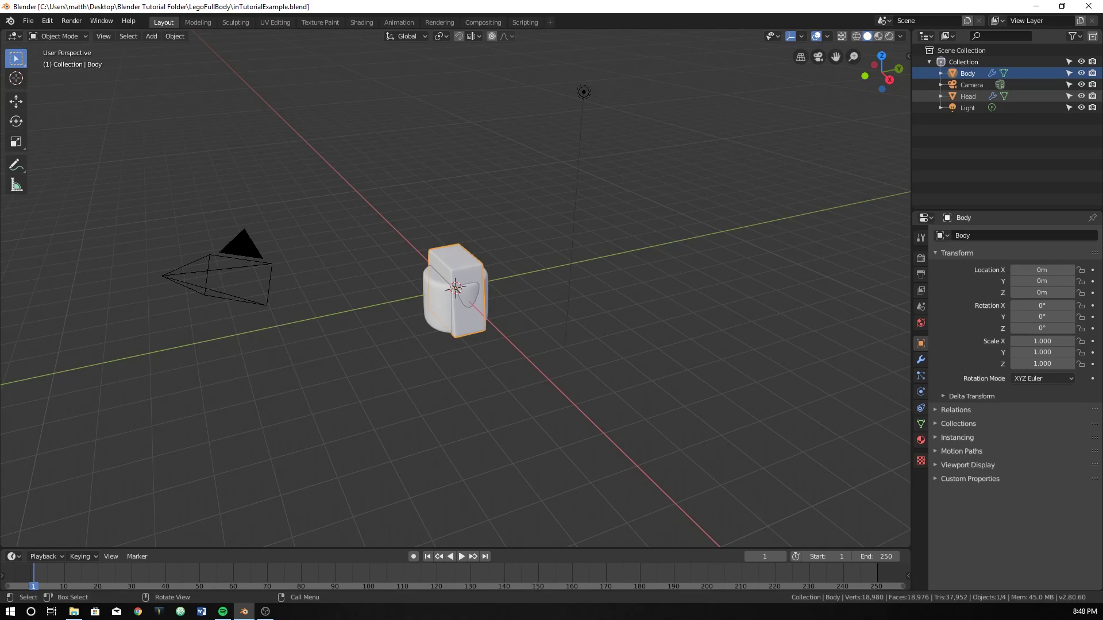
- Launch a second maximized Blender window and open demo.blend from the LegoArm folder in it
key("super+e")
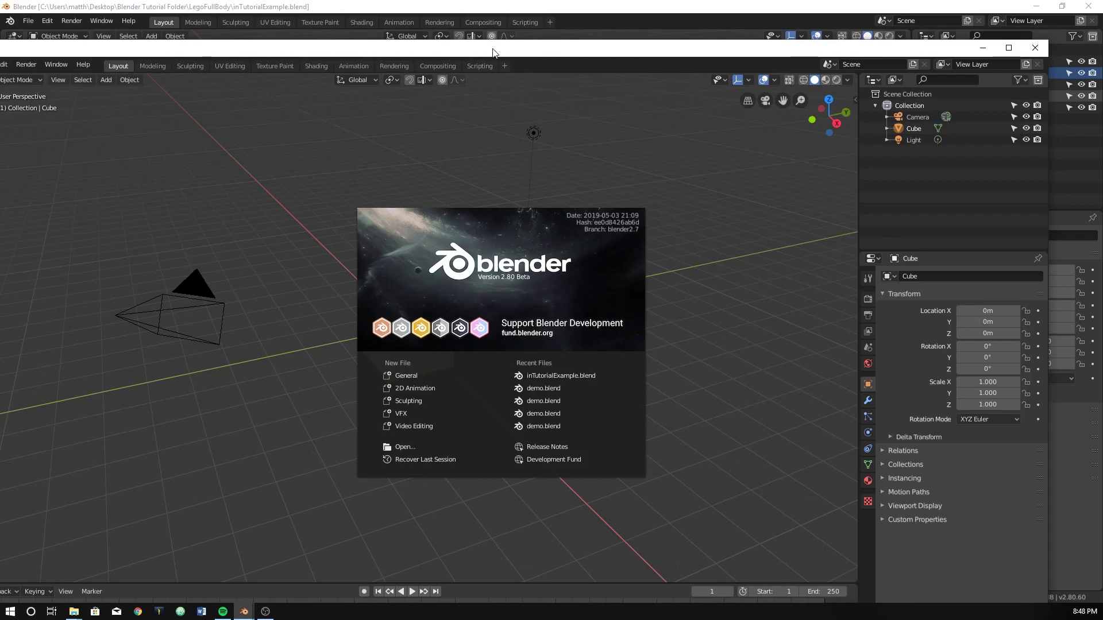
double_click(258, 55)
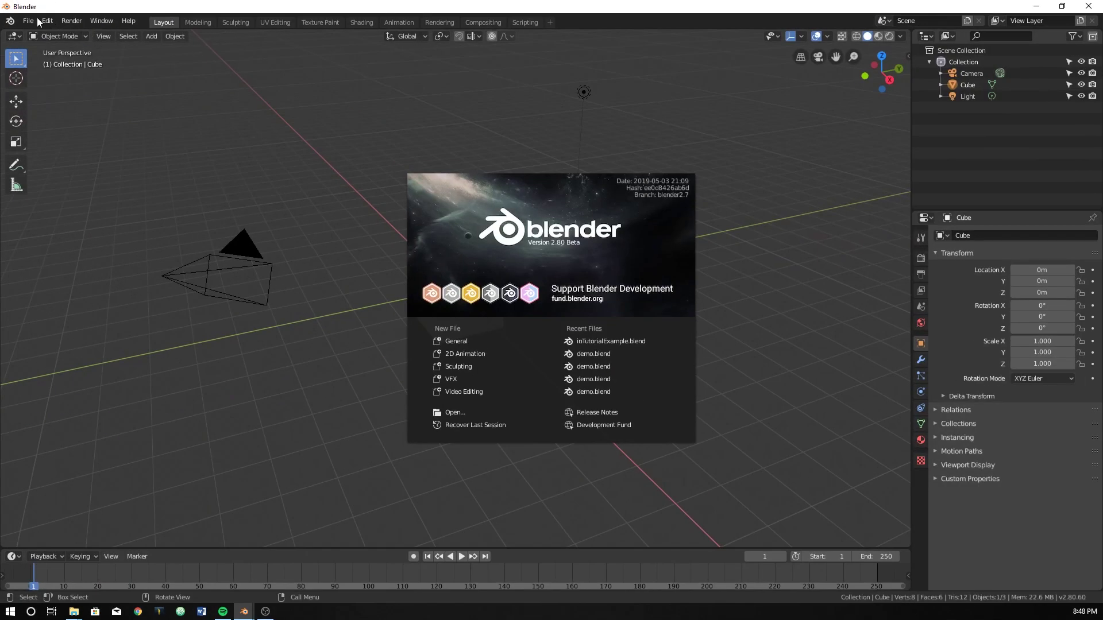
left_click(34, 21)
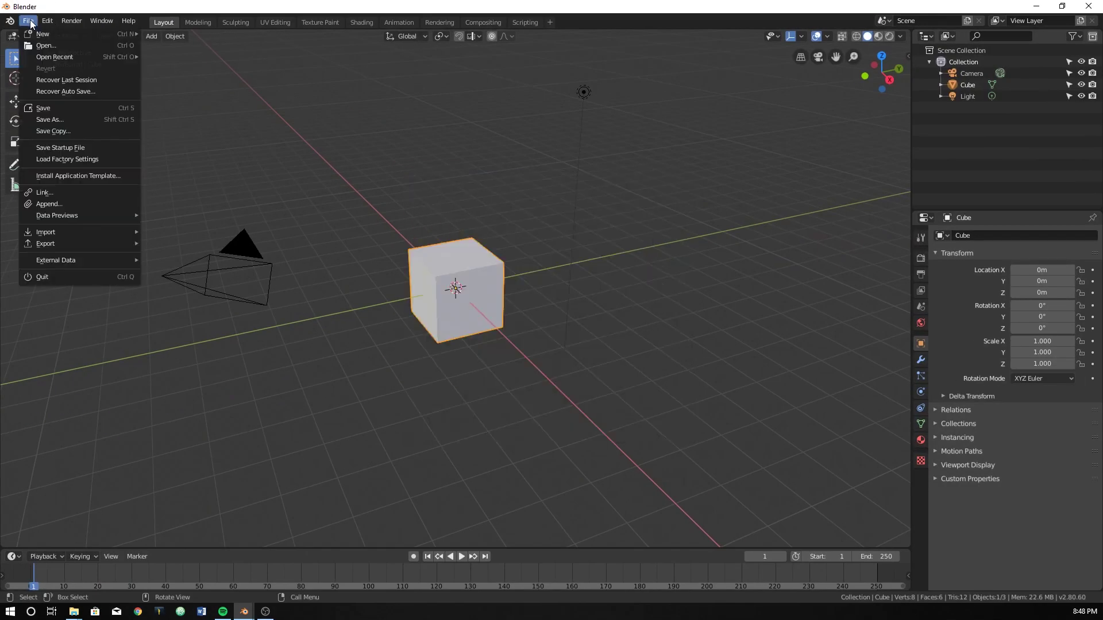
left_click(50, 47)
left_click(192, 78)
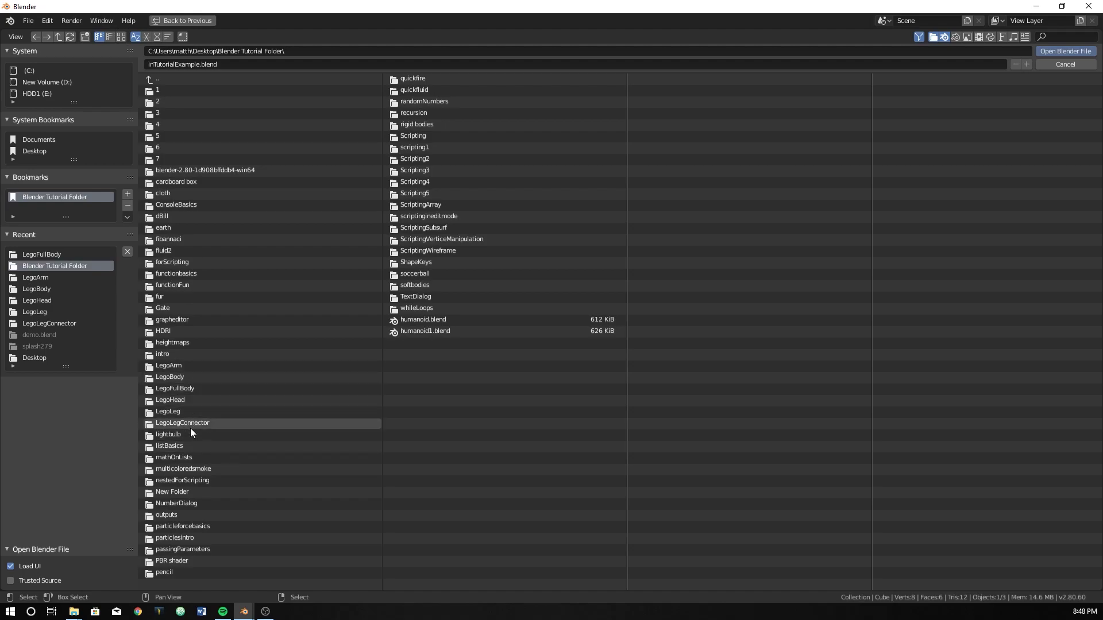
left_click(178, 368)
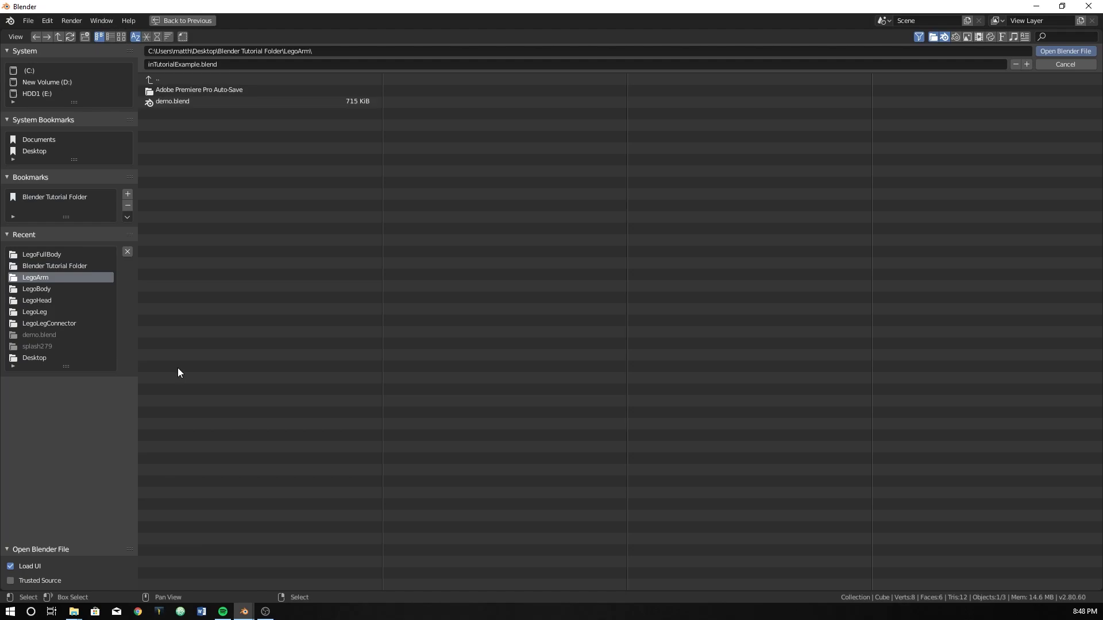
double_click(182, 102)
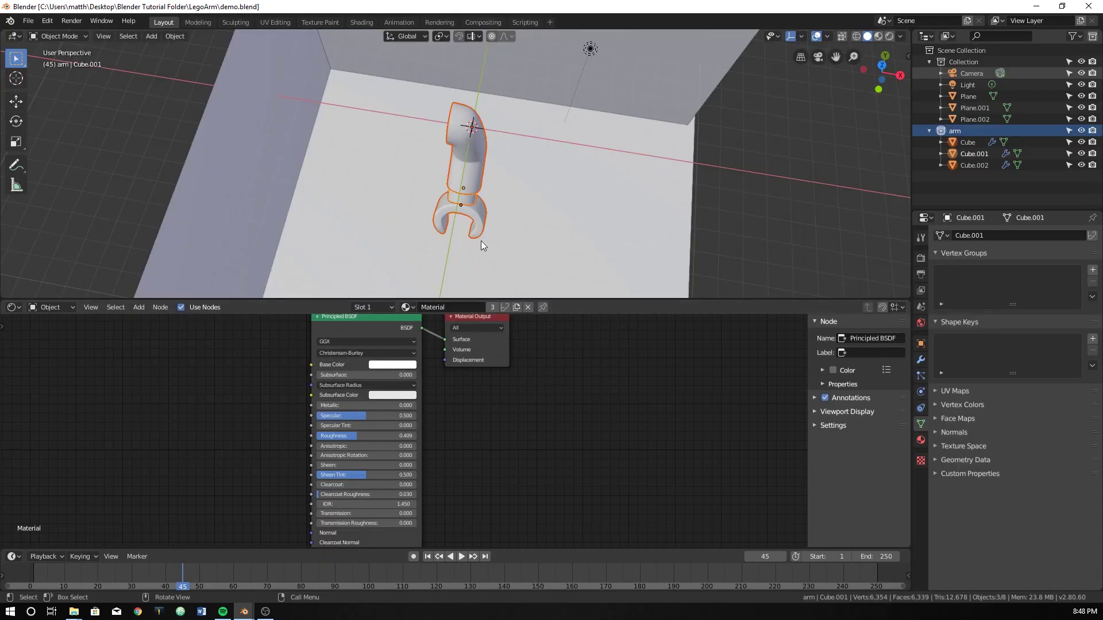
- Check in the viewport which objects are the backdrop planes and which are the arm and hand pieces
scroll(487, 186, "down", 5)
middle_click_drag(481, 174, 346, 139)
left_click_drag(426, 266, 408, 109)
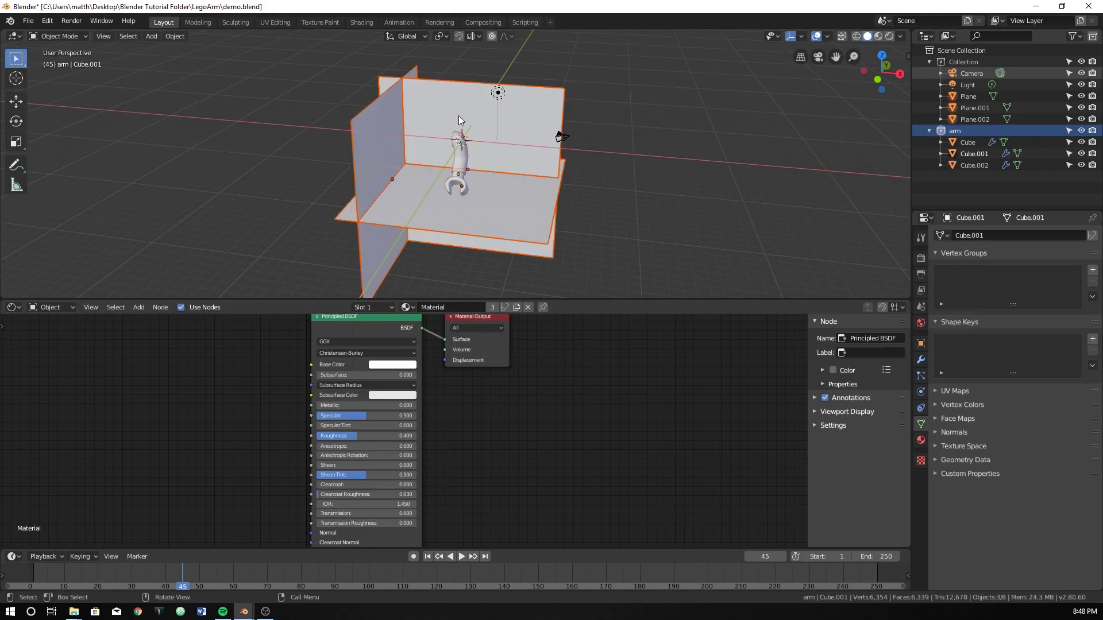
left_click(625, 223)
middle_click_drag(625, 222, 557, 206)
scroll(557, 207, "up", 3)
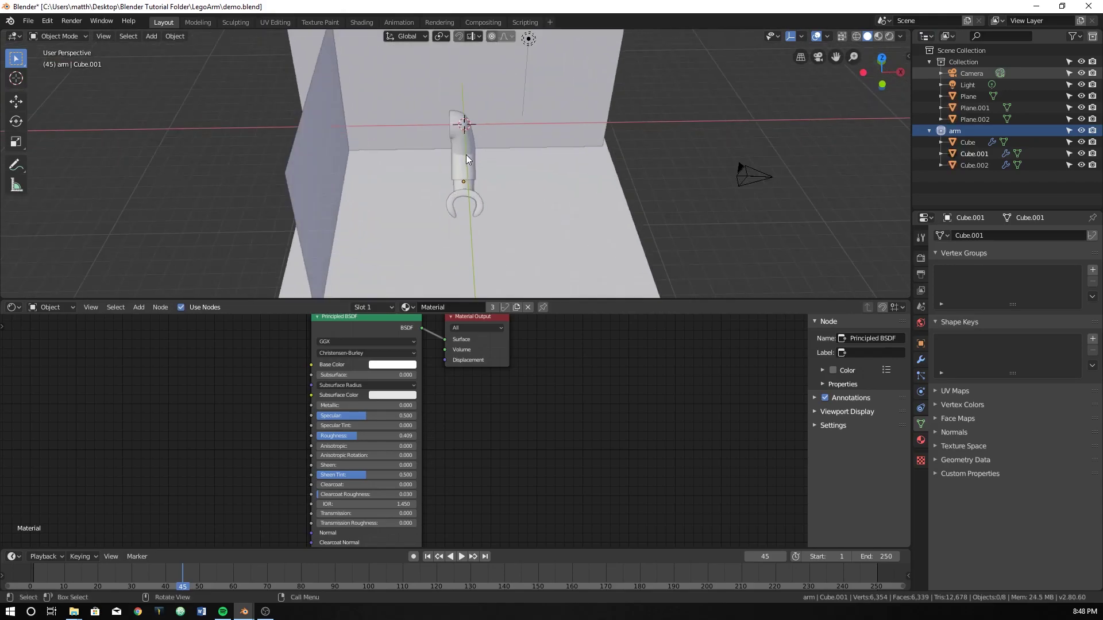
left_click(465, 154)
left_click(473, 191, "shift")
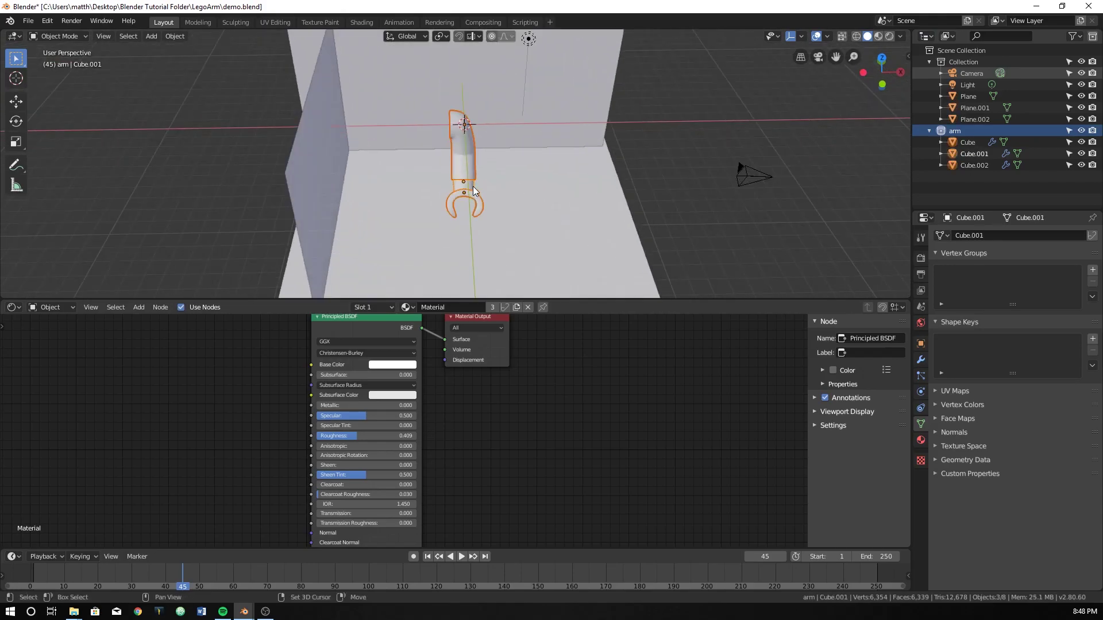
- Move Cube, Cube.001 and Cube.002 out of the arm collection into the main Collection
left_click(958, 143)
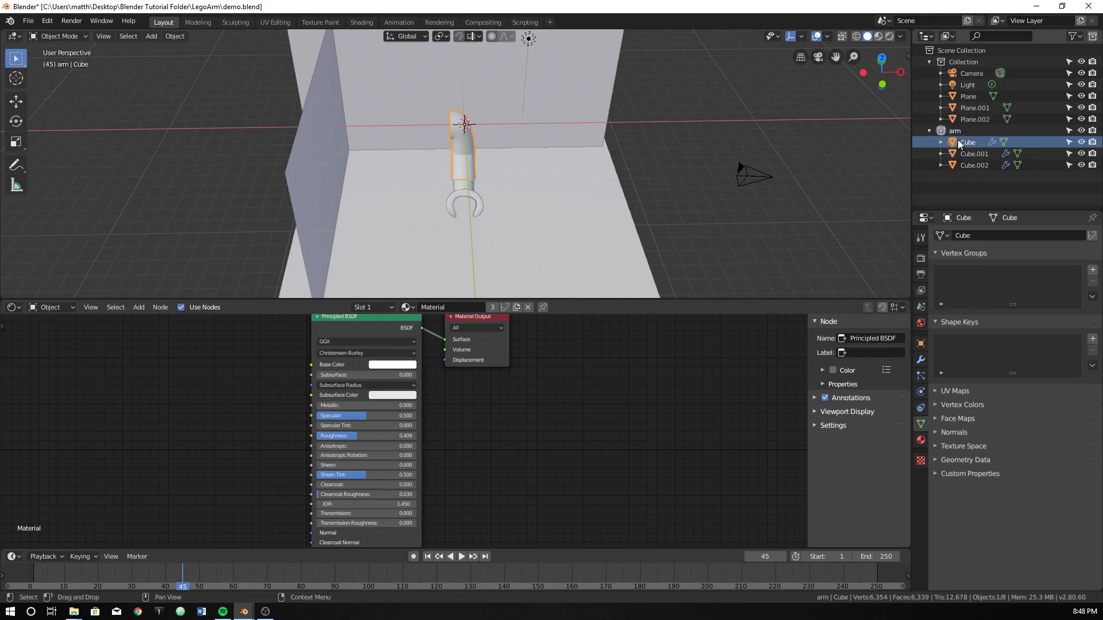
left_click(957, 163, "ctrl")
left_click(956, 153, "ctrl")
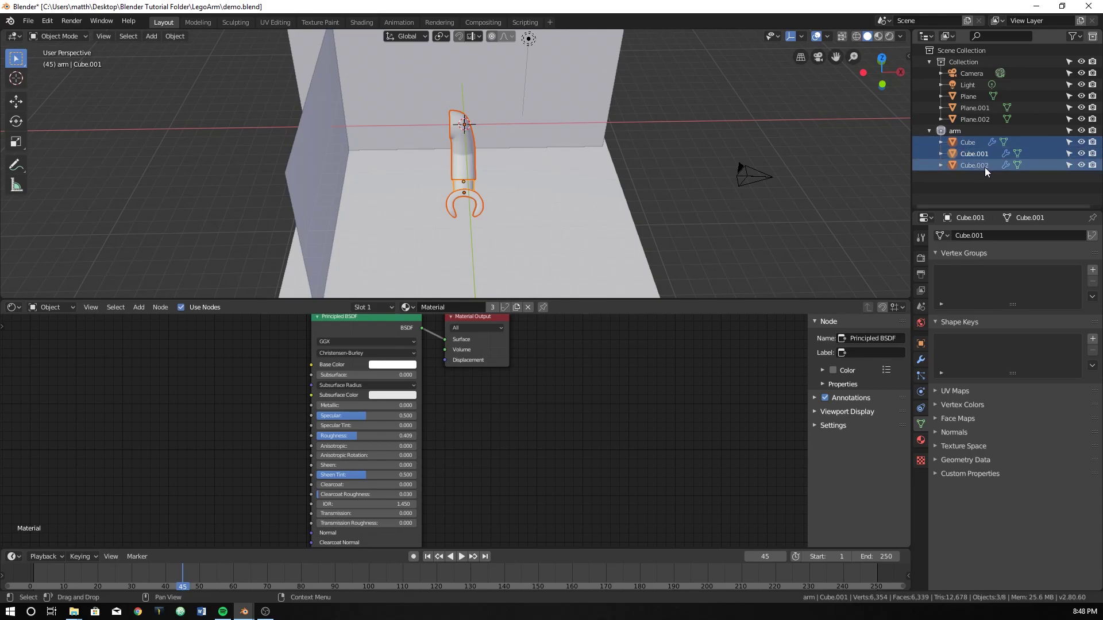
left_click(974, 166)
left_click(956, 140)
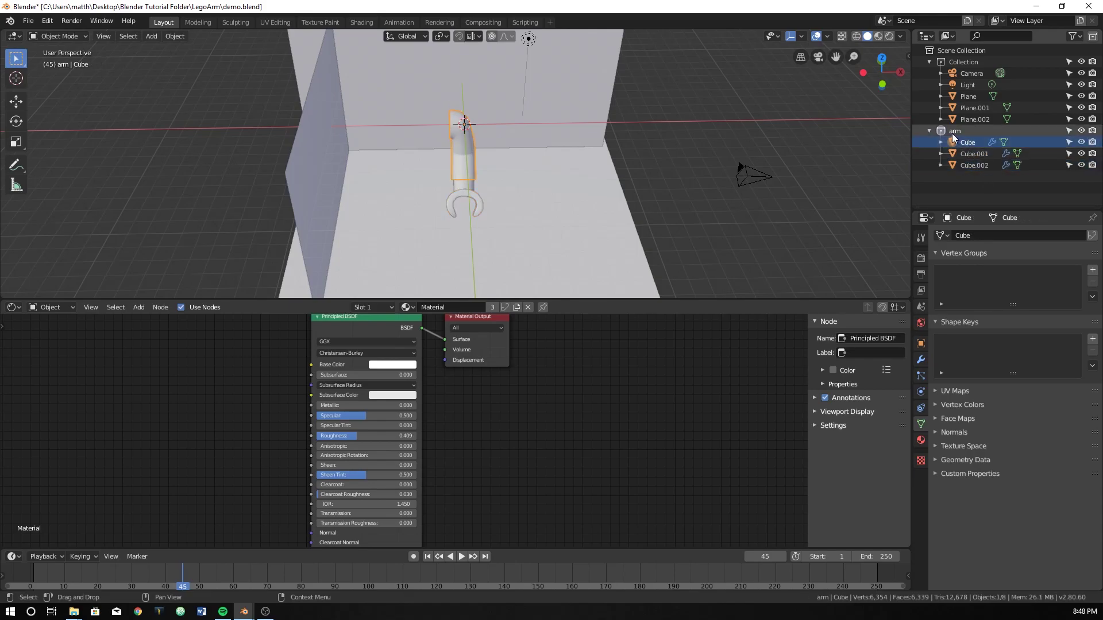
left_click(955, 164)
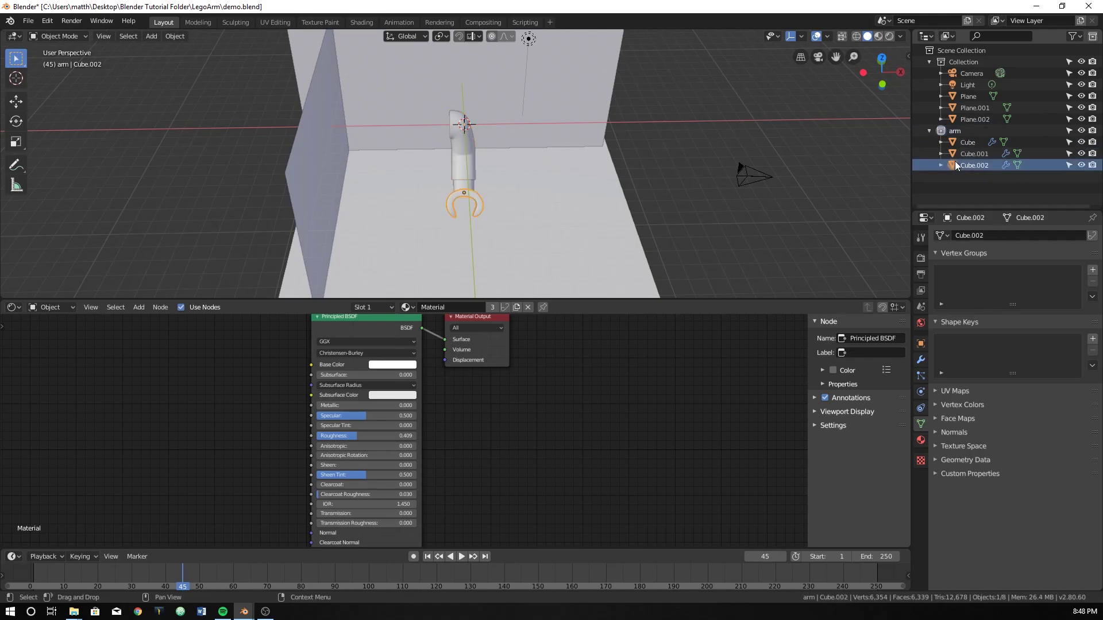
left_click(975, 153, "ctrl")
left_click(954, 143, "ctrl")
left_click_drag(954, 143, 947, 68)
- Delete the emptied arm collection from the scene
left_click(957, 166)
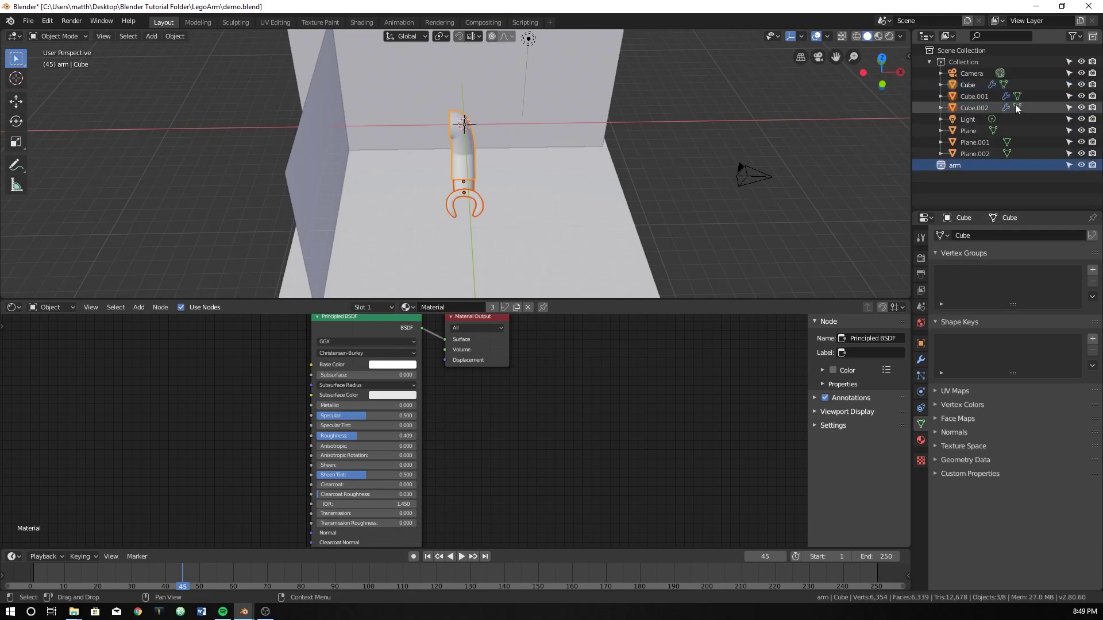
left_click(1093, 36)
key("x")
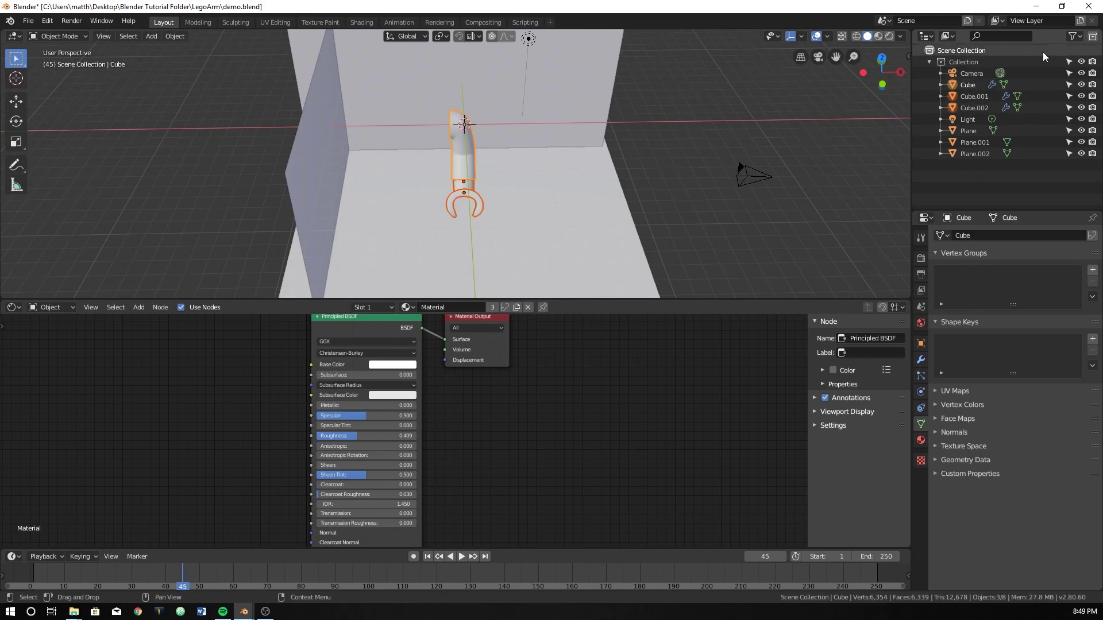
- Create a new collection and move Cube, Cube.001 and Cube.002 into it
left_click(1093, 37)
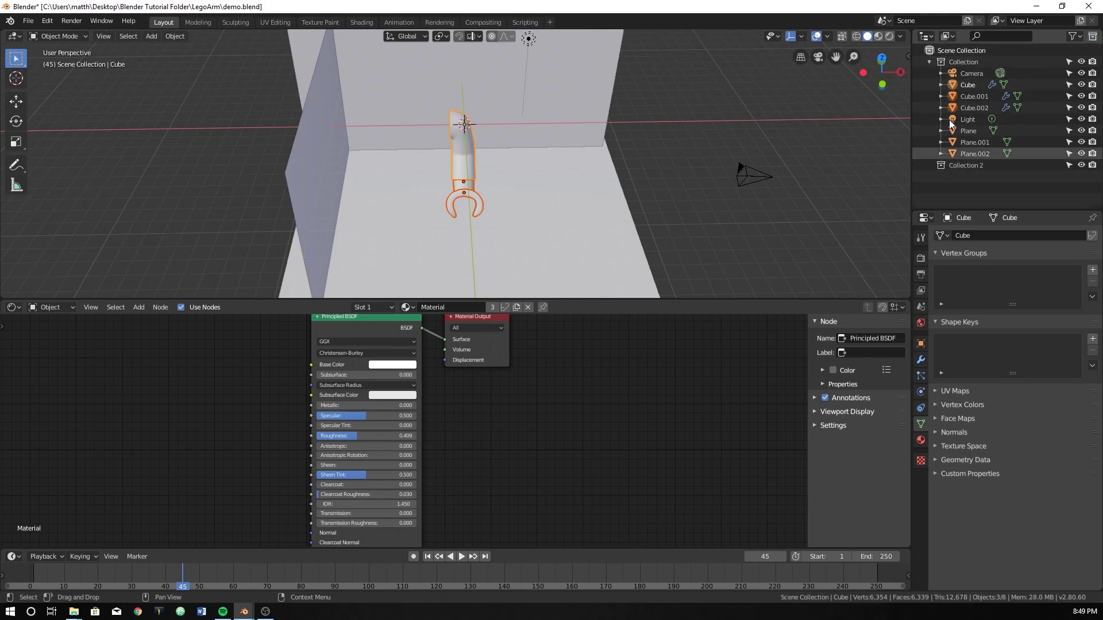
left_click(953, 84)
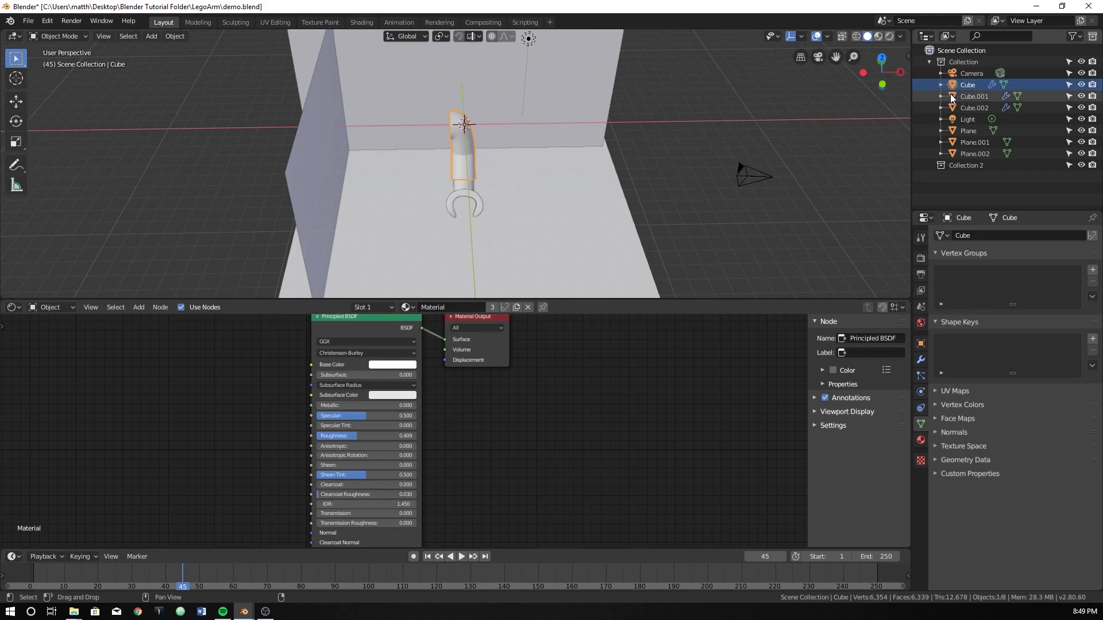
left_click(950, 96, "ctrl")
left_click(953, 108, "ctrl")
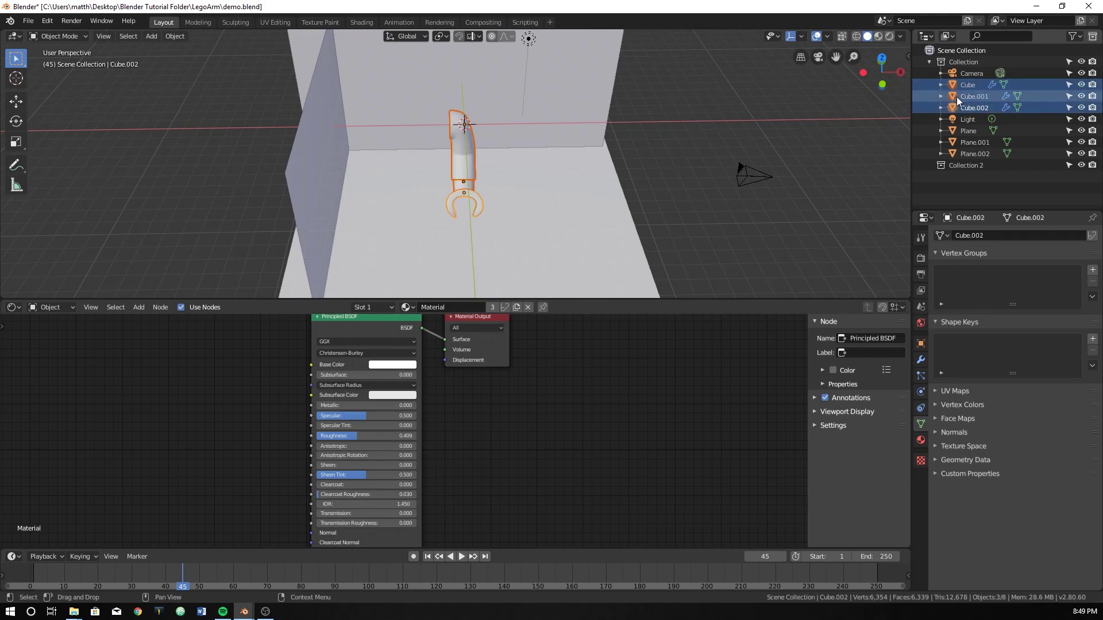
left_click_drag(954, 96, 945, 164)
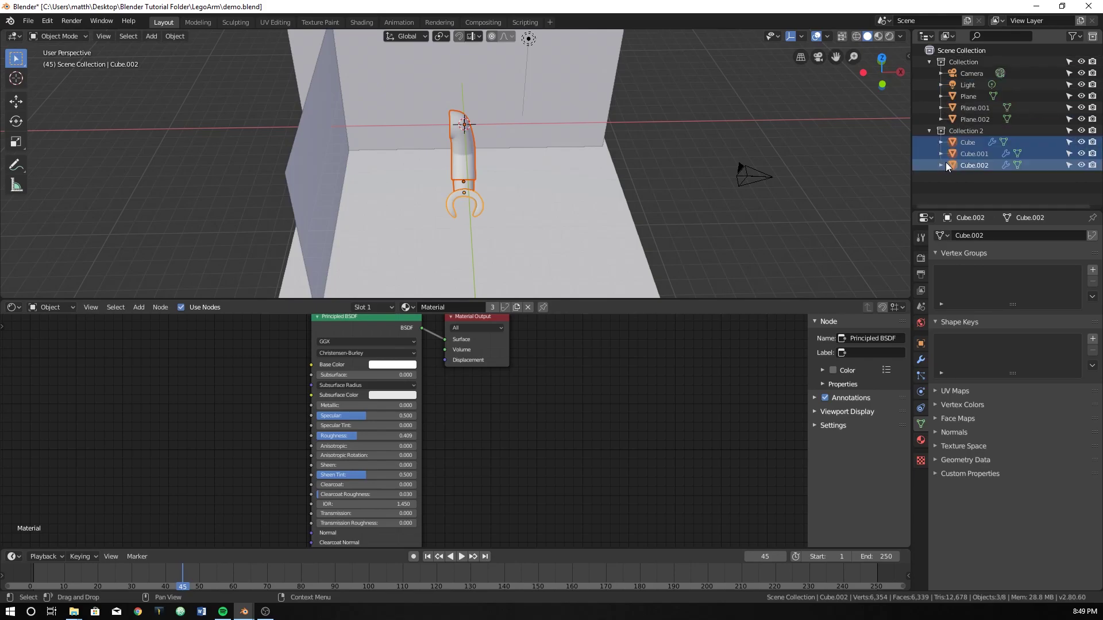
- Rename the new collection holding the arm pieces to Arm
double_click(965, 130)
type("Arm")
key("Return")
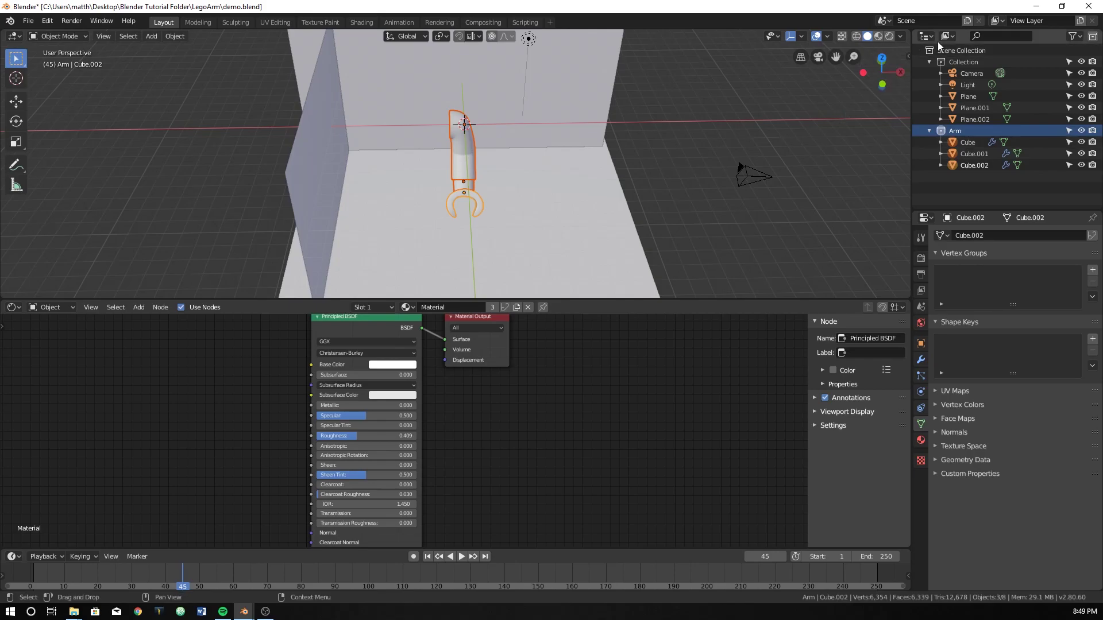
- Close the arm file's window without saving and append the arm collection from demo.blend in the LegoArm folder to the full-body scene
left_click(1089, 10)
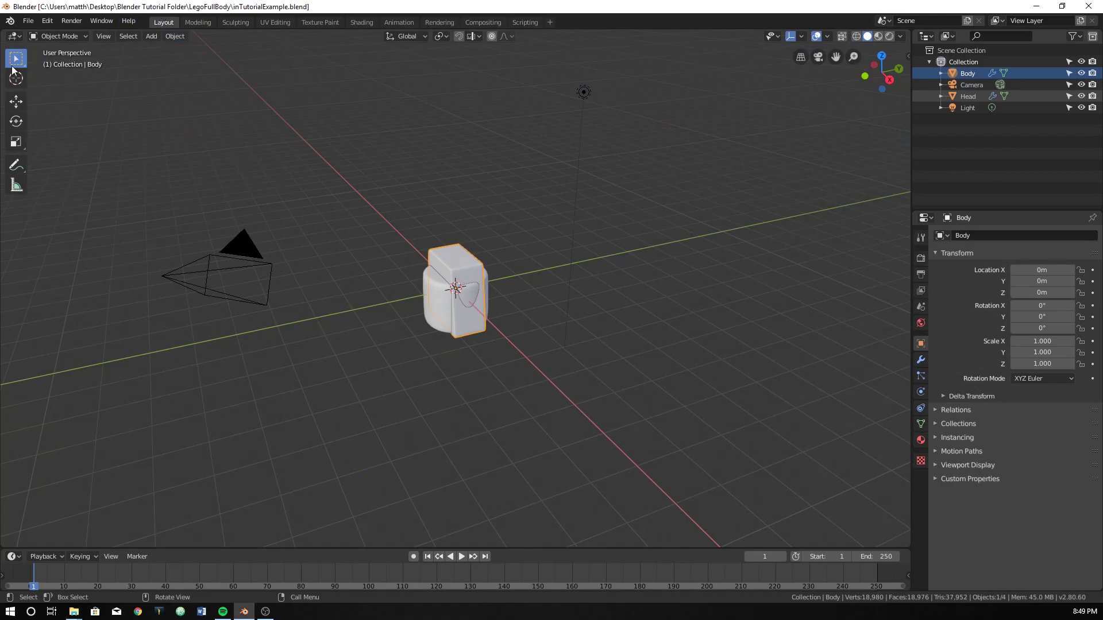
left_click(33, 23)
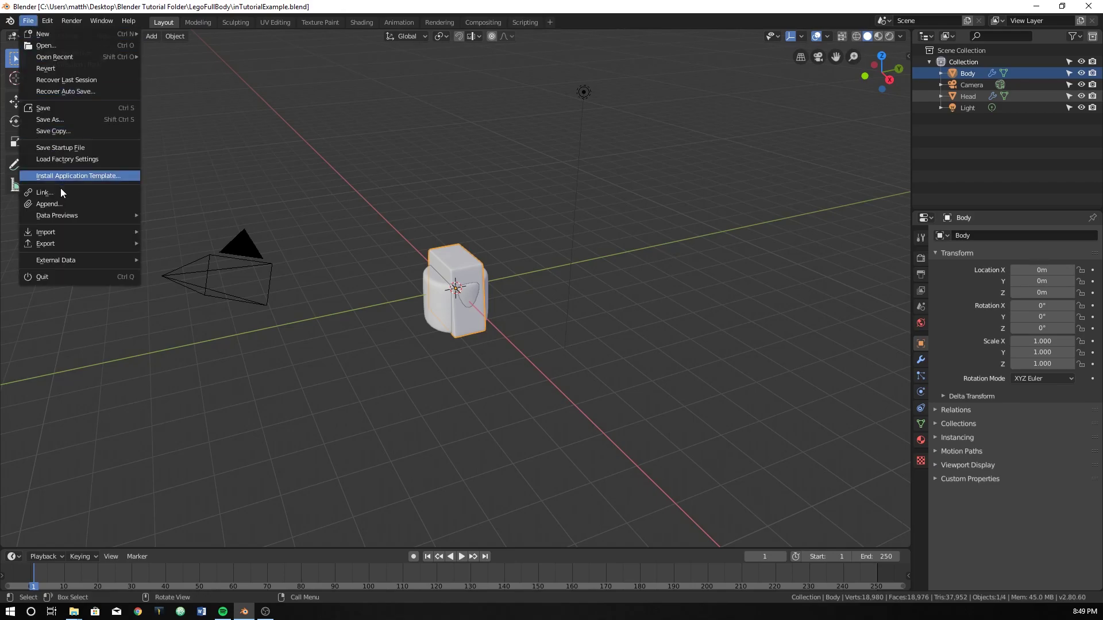
left_click(60, 203)
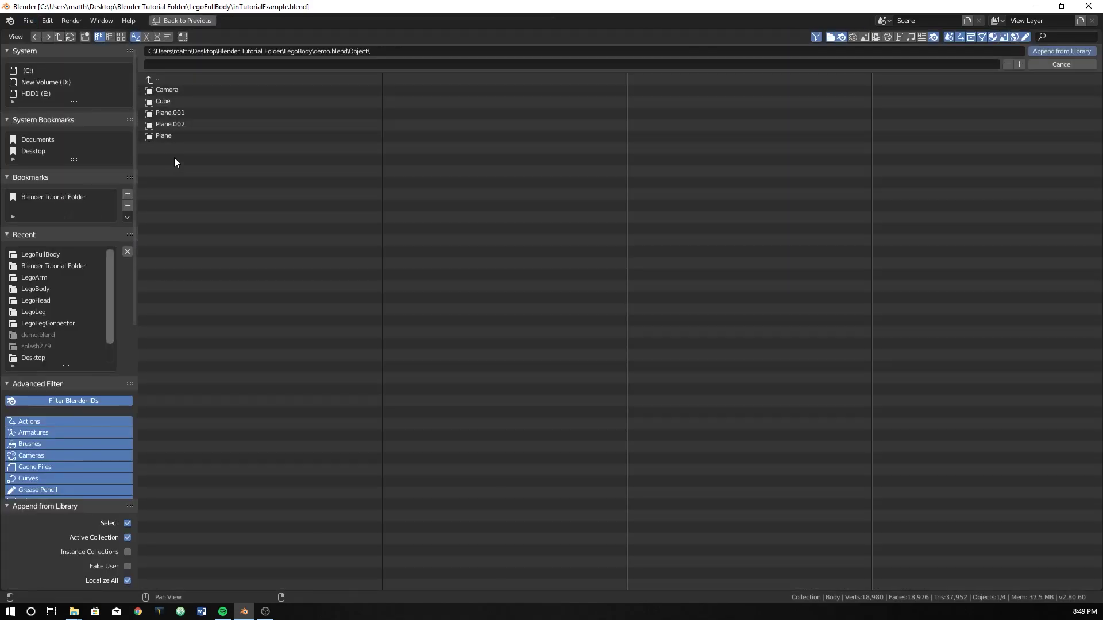
left_click(177, 79)
left_click(177, 79)
left_click(177, 79)
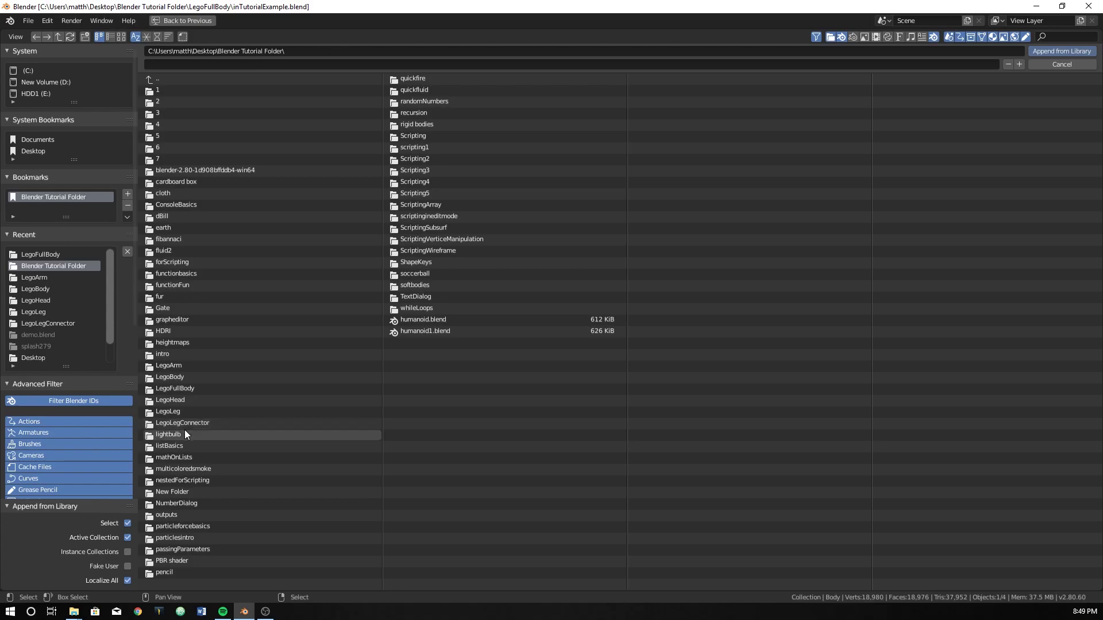
left_click(184, 367)
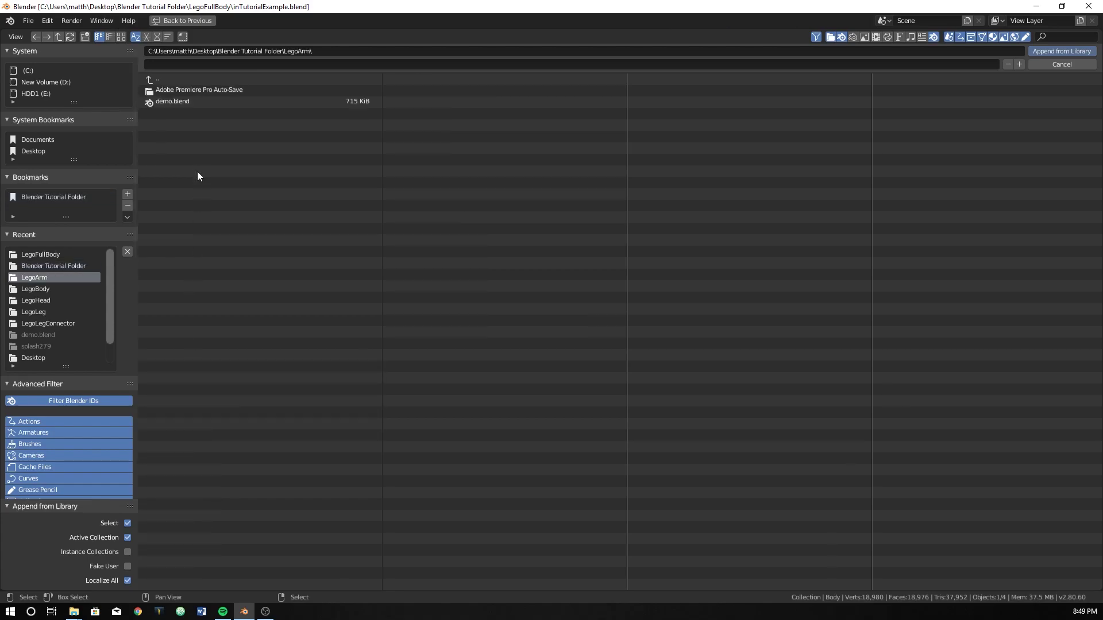
double_click(177, 101)
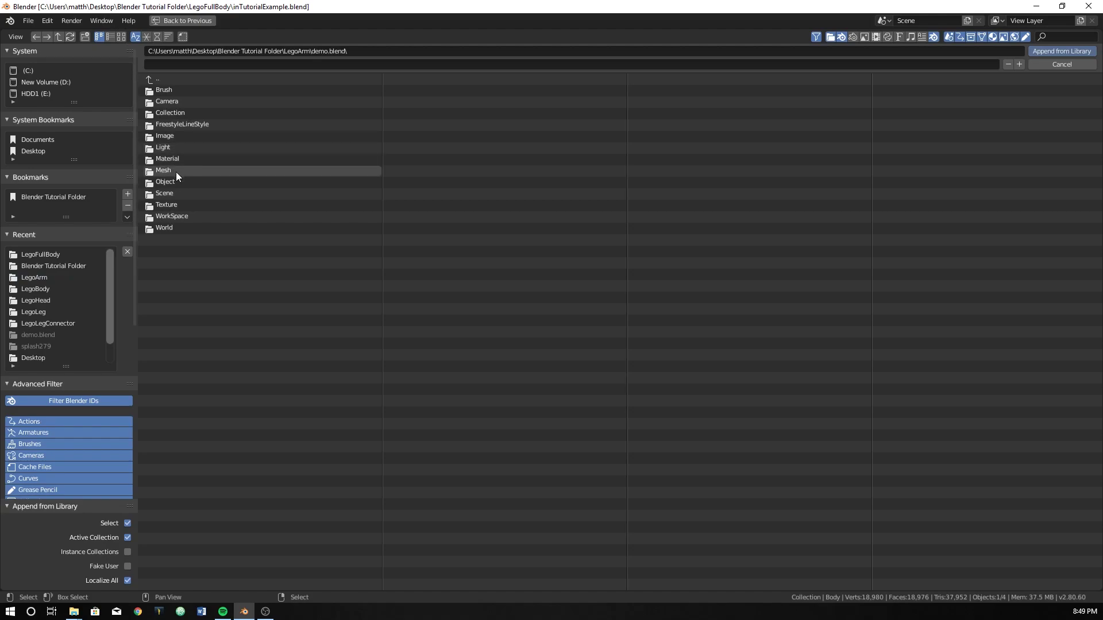
left_click(173, 113)
left_click(162, 92)
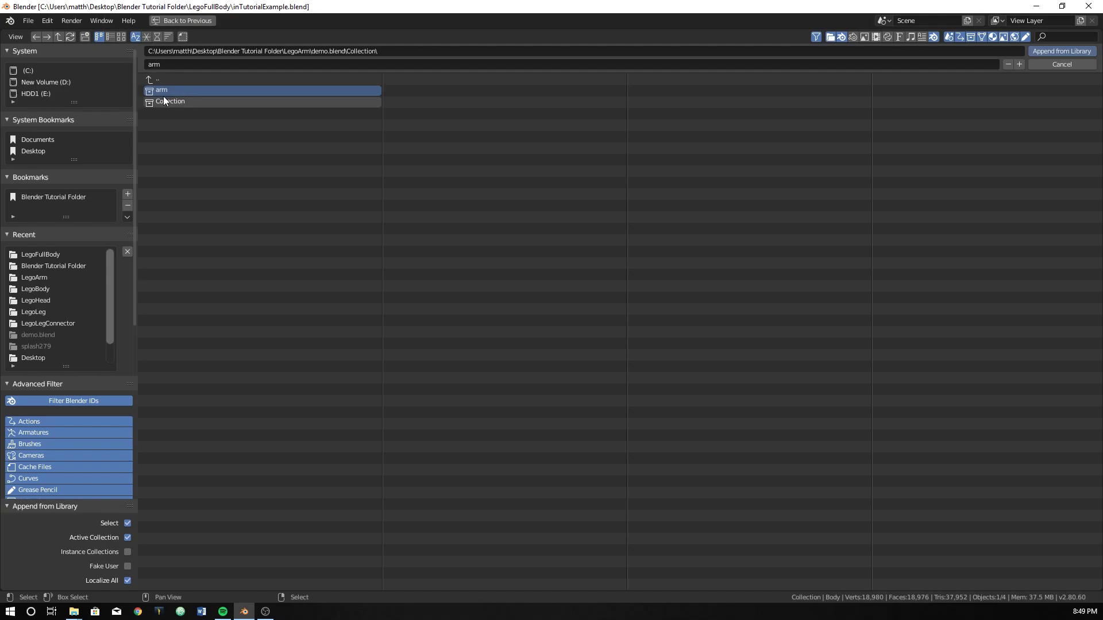
double_click(166, 91)
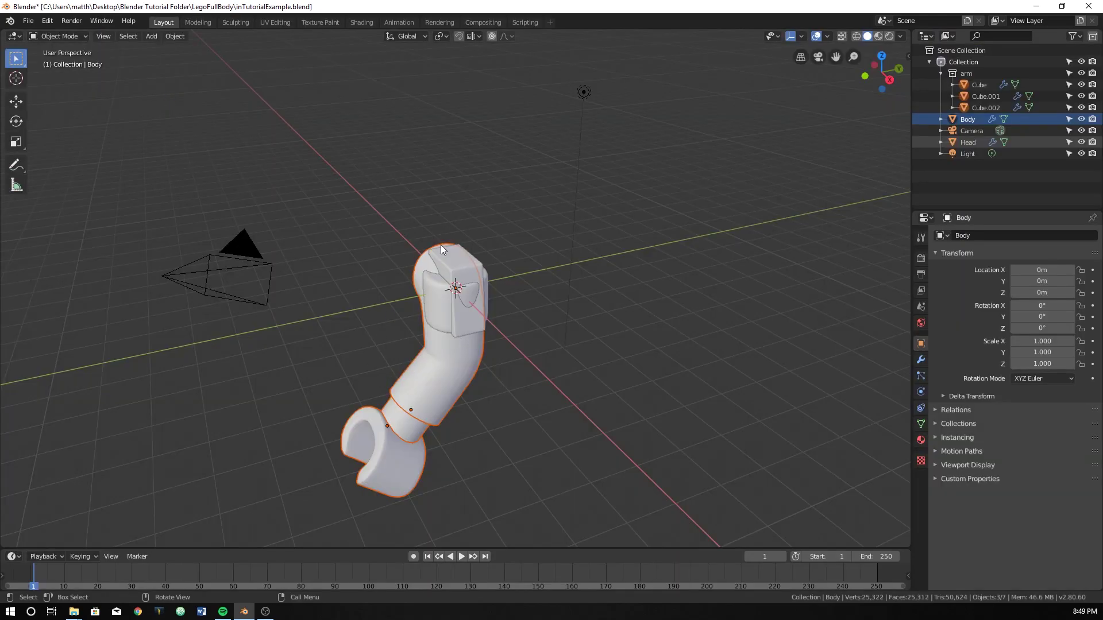
- Append the Cylinder object from demo.blend in the LegoLegConnector folder to the scene
left_click(27, 21)
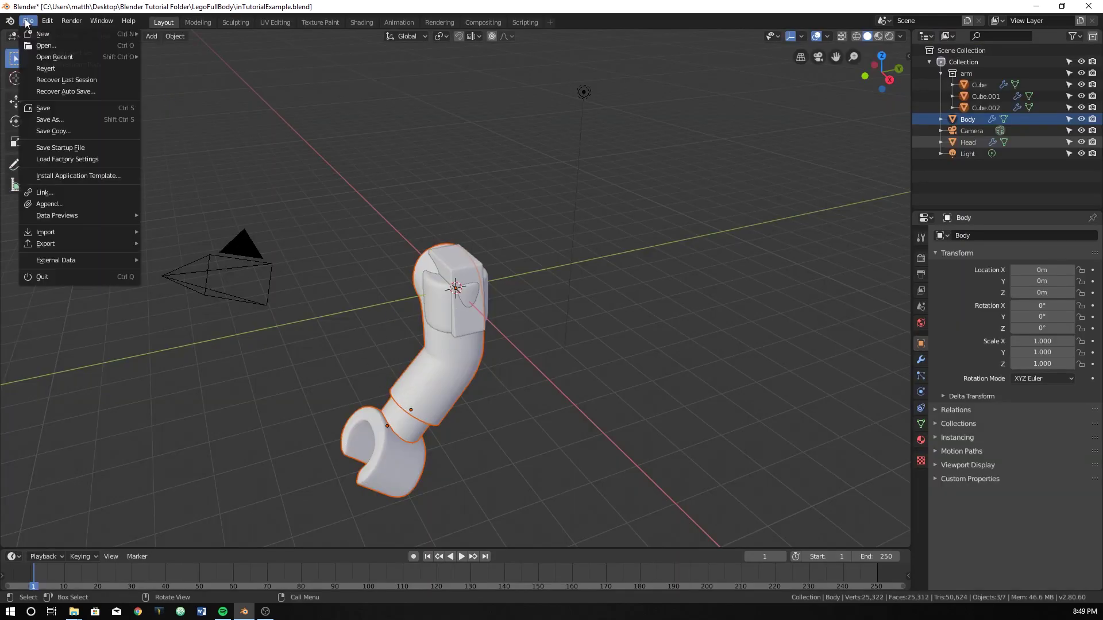
left_click(88, 204)
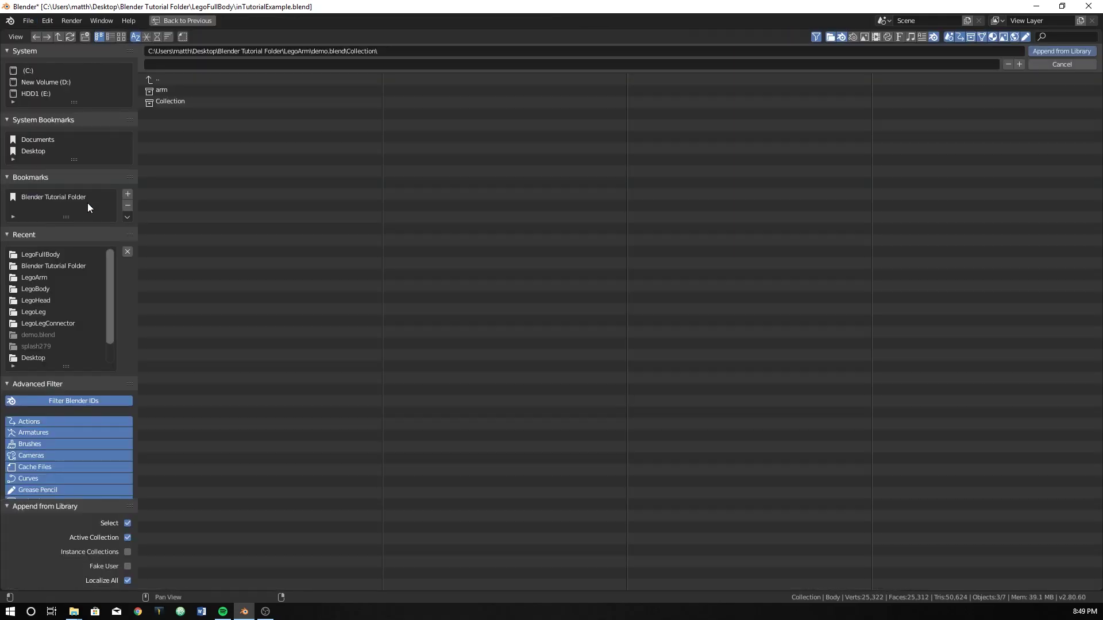
left_click(195, 77)
left_click(193, 78)
left_click(193, 77)
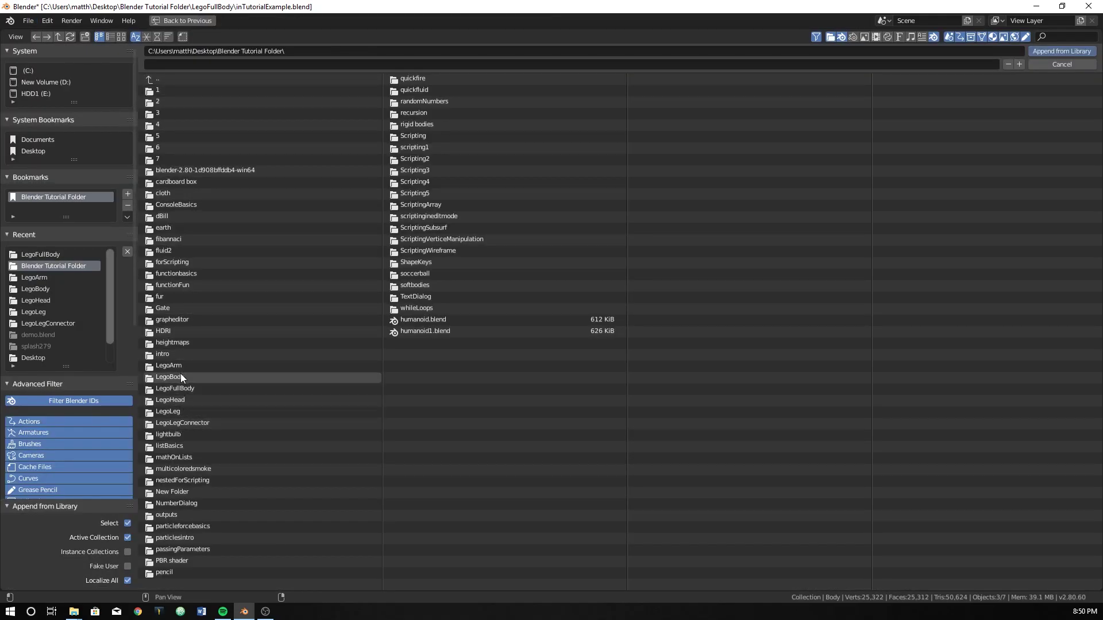
left_click(189, 422)
left_click(183, 101)
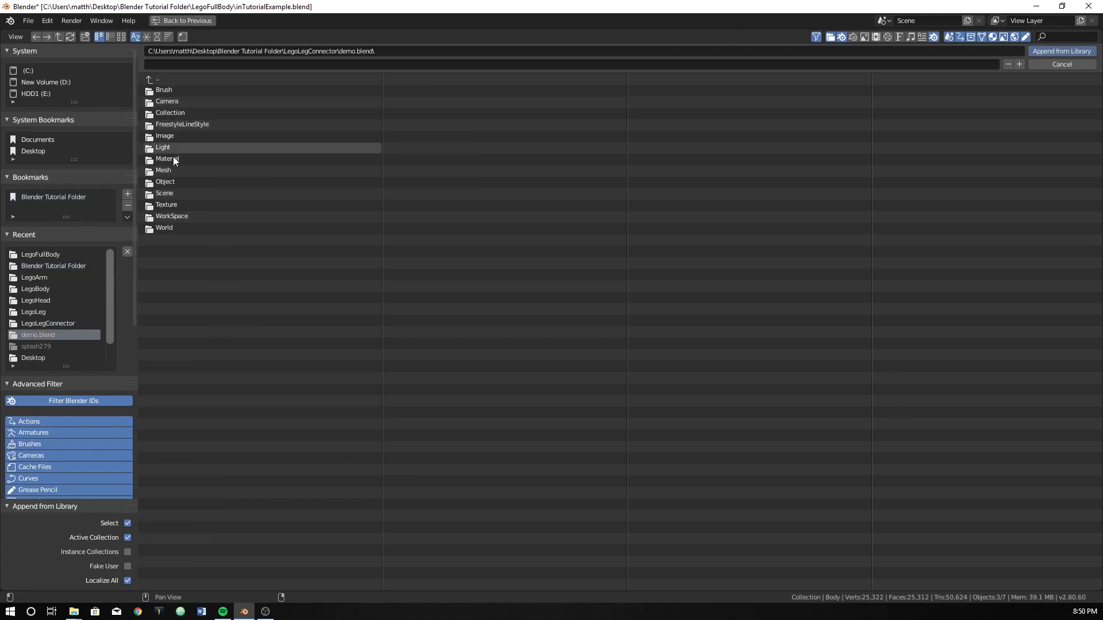
left_click(167, 182)
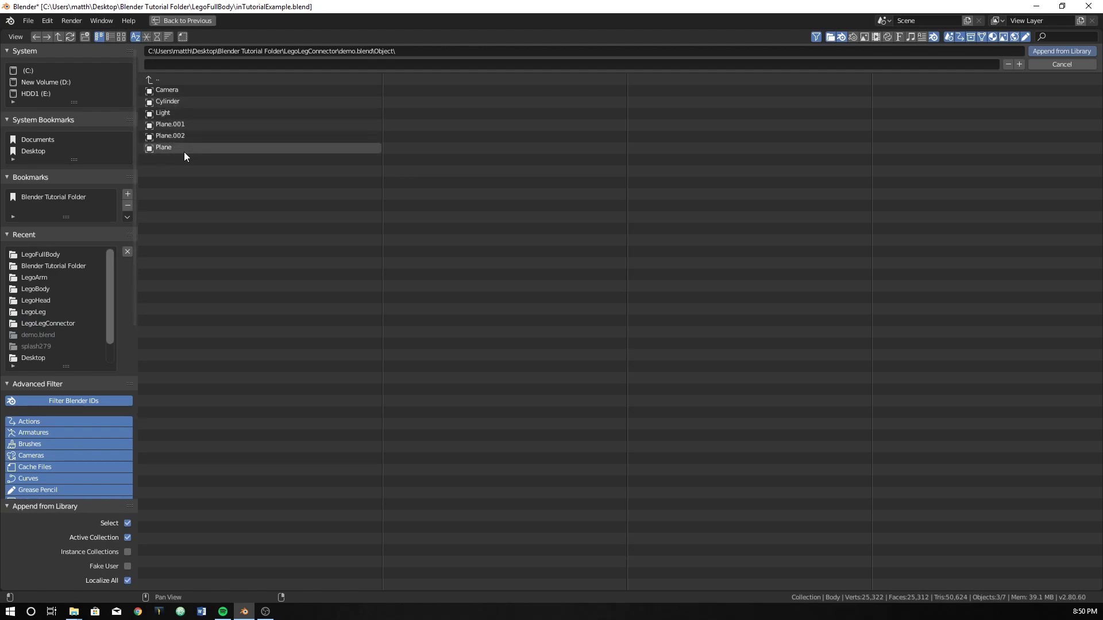
double_click(167, 101)
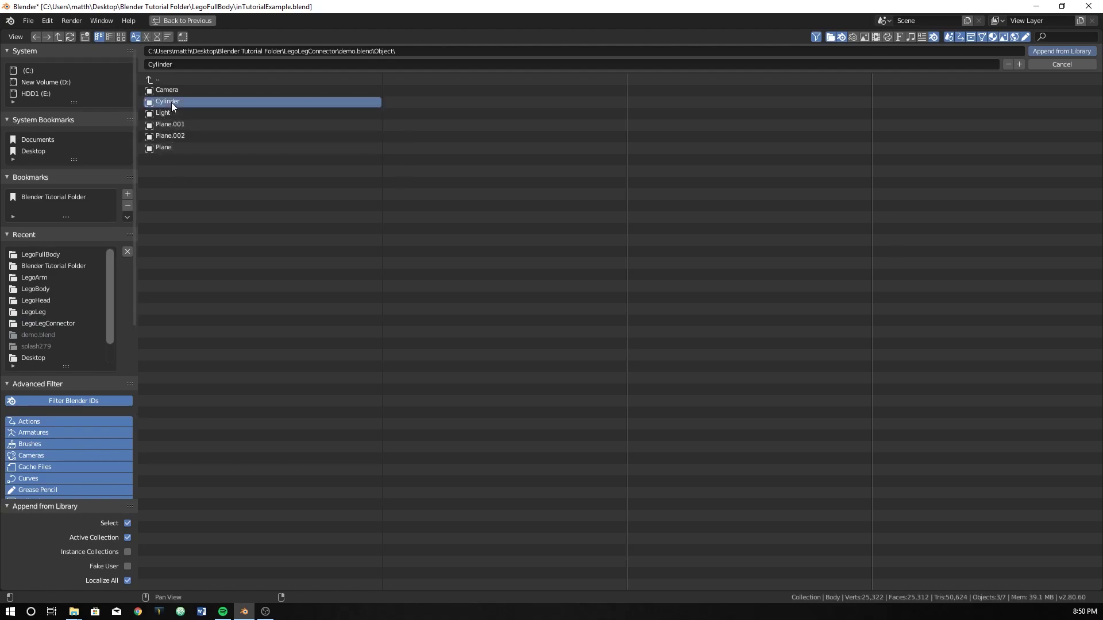
- Append the Cube object from Demo.blend in the LegoLeg folder to the full-body scene
scroll(469, 320, "up", 3)
middle_click_drag(467, 321, 450, 291)
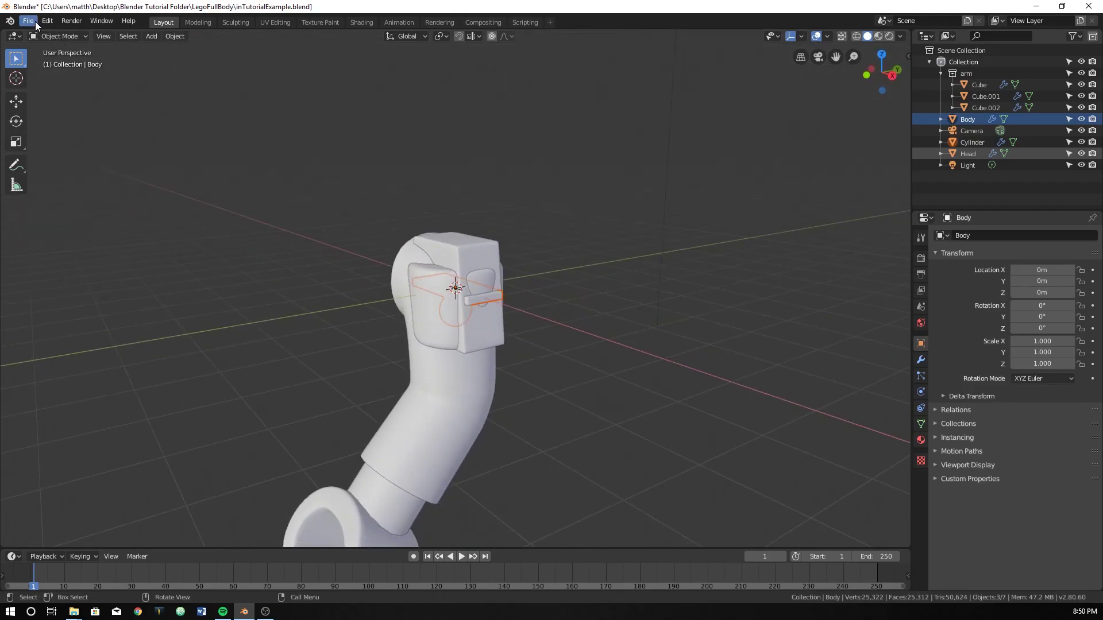
left_click(35, 22)
left_click(60, 203)
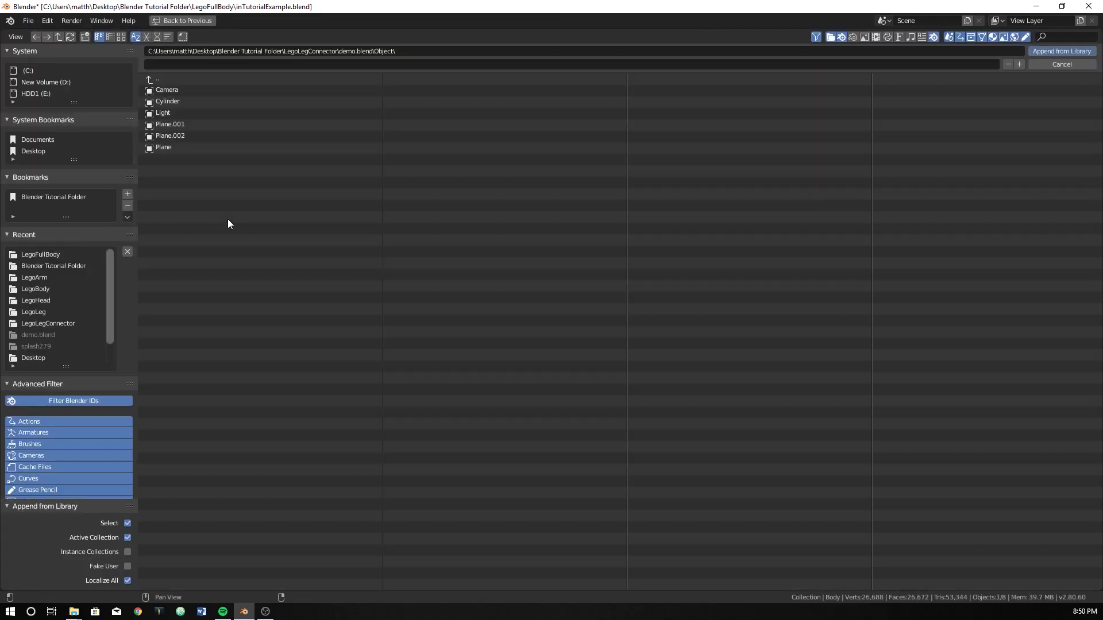
left_click(174, 81)
left_click(174, 80)
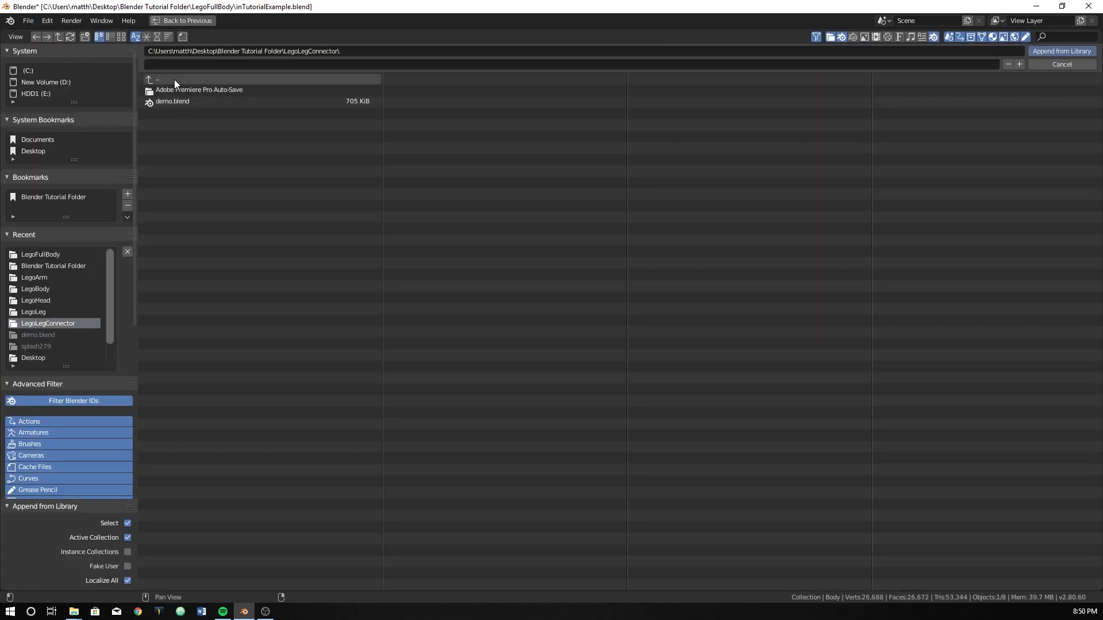
left_click(174, 79)
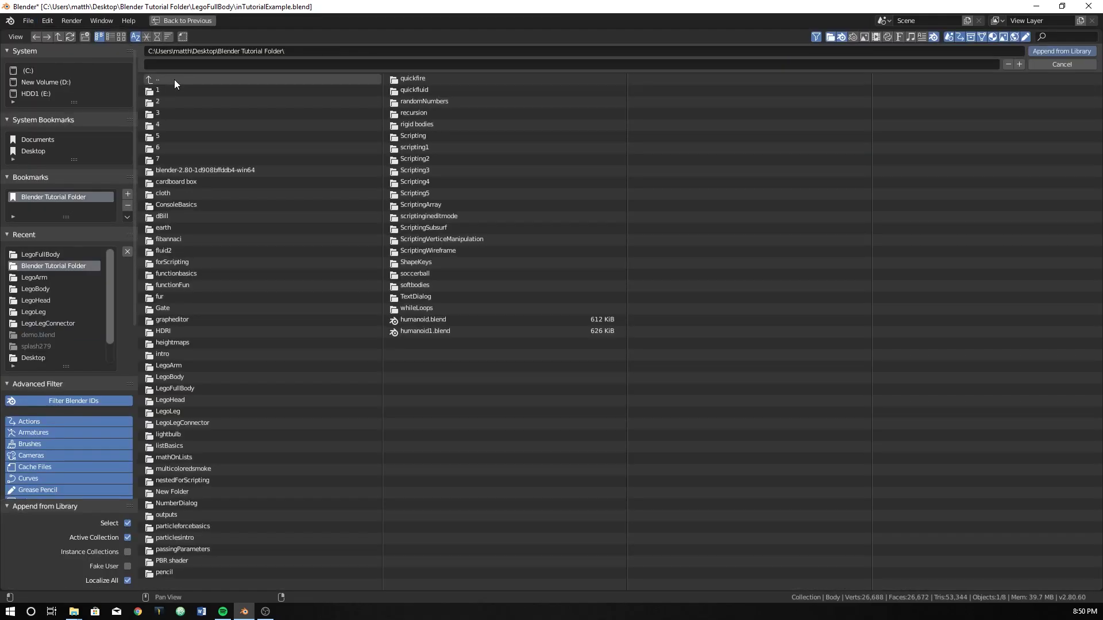
left_click(179, 411)
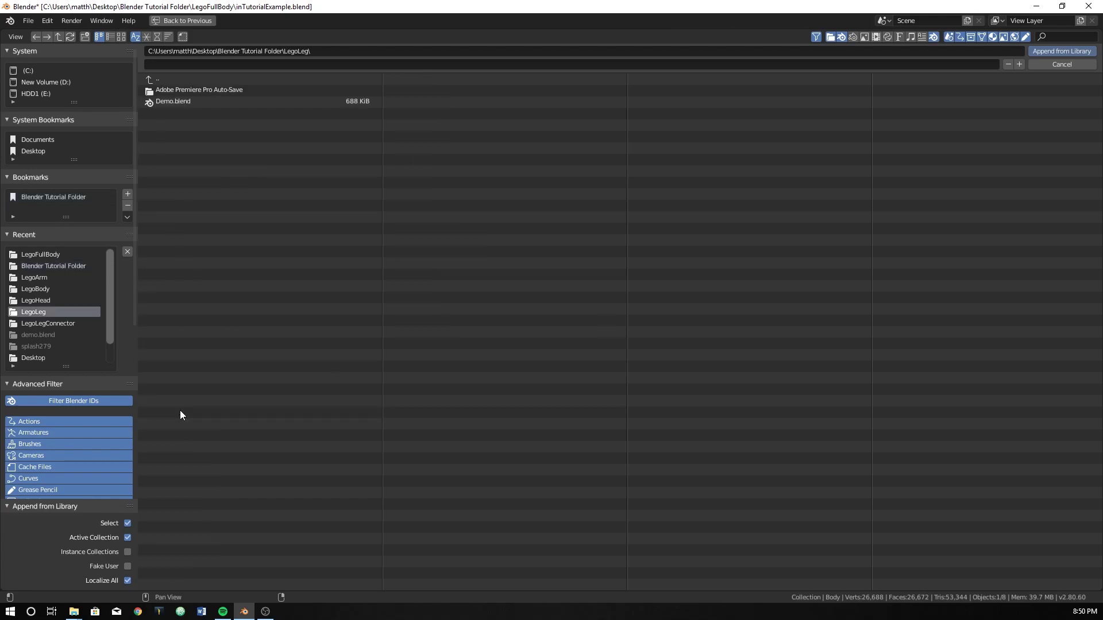
left_click(188, 101)
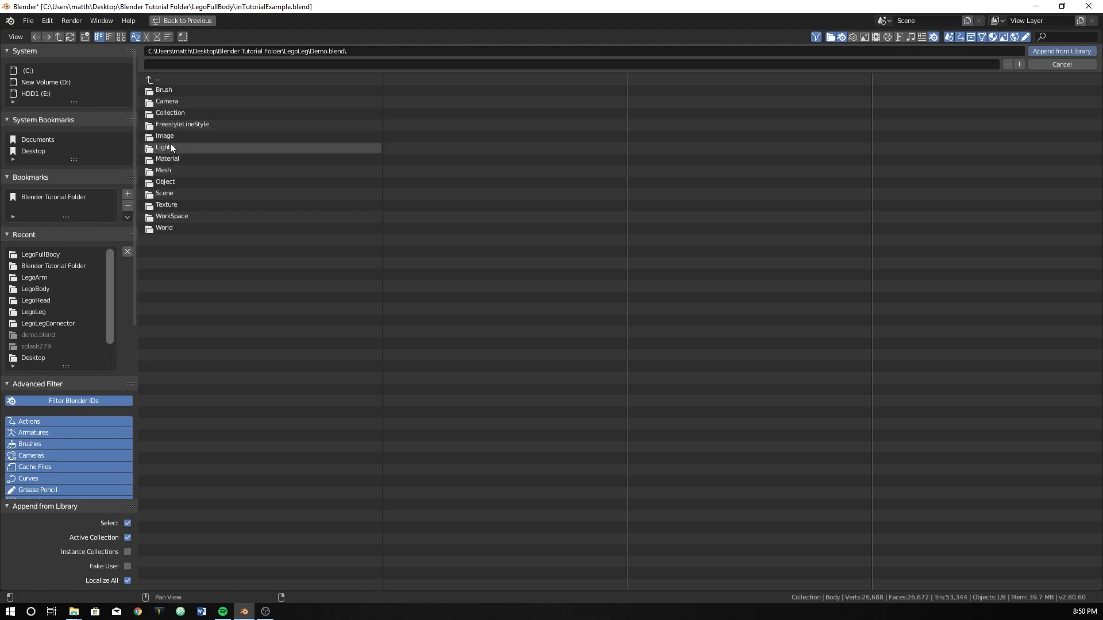
left_click(170, 181)
left_click(169, 101)
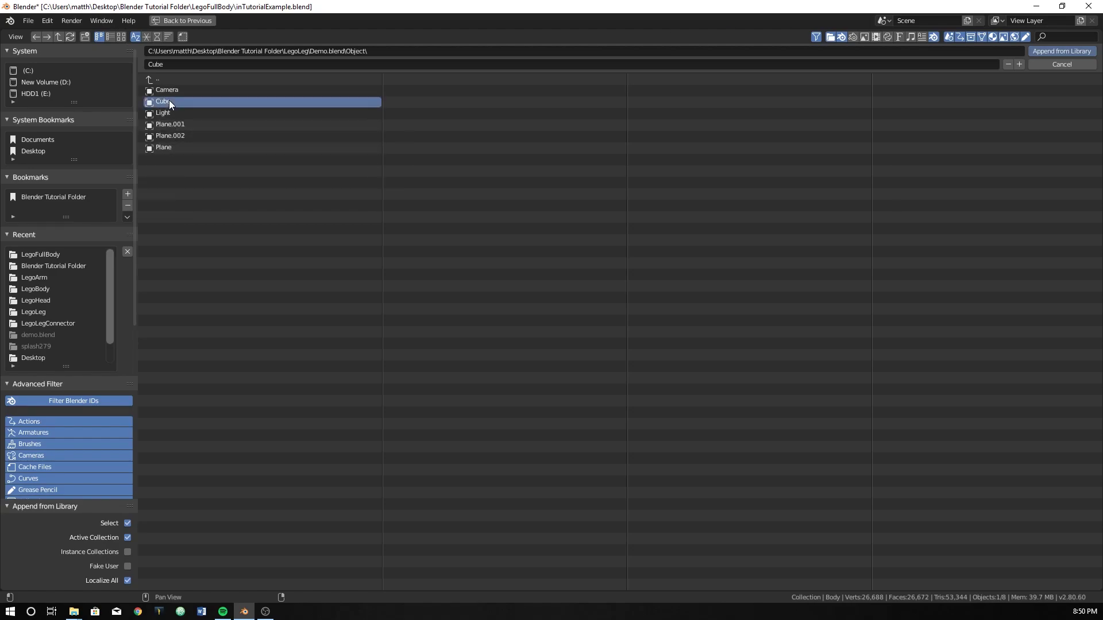
double_click(169, 101)
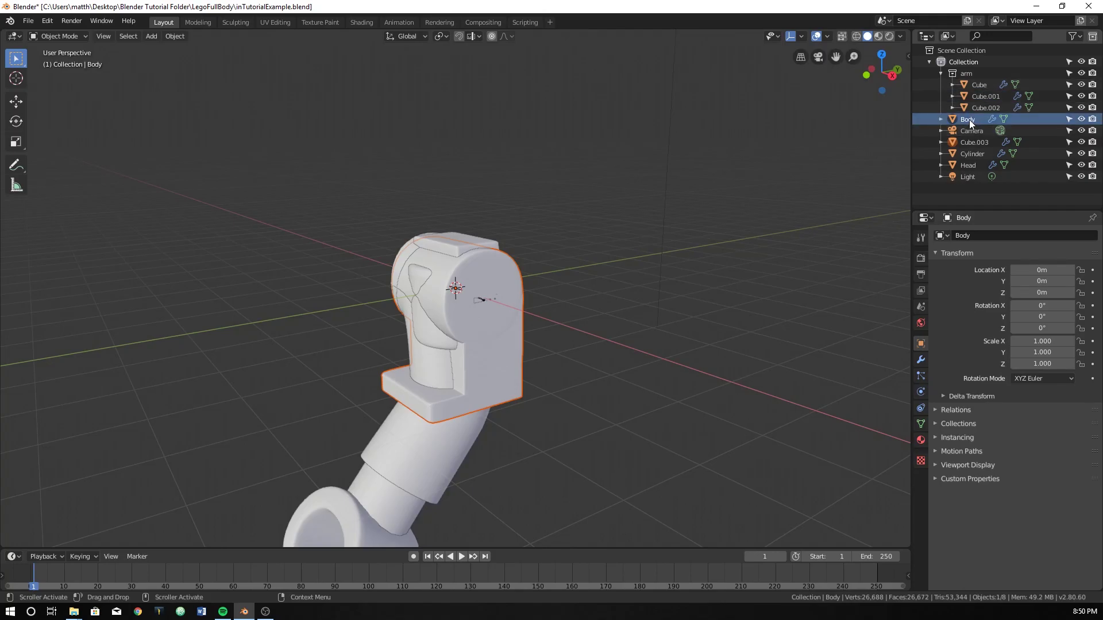
- Rename the Body object to Leg
left_click(581, 349)
left_click(512, 353)
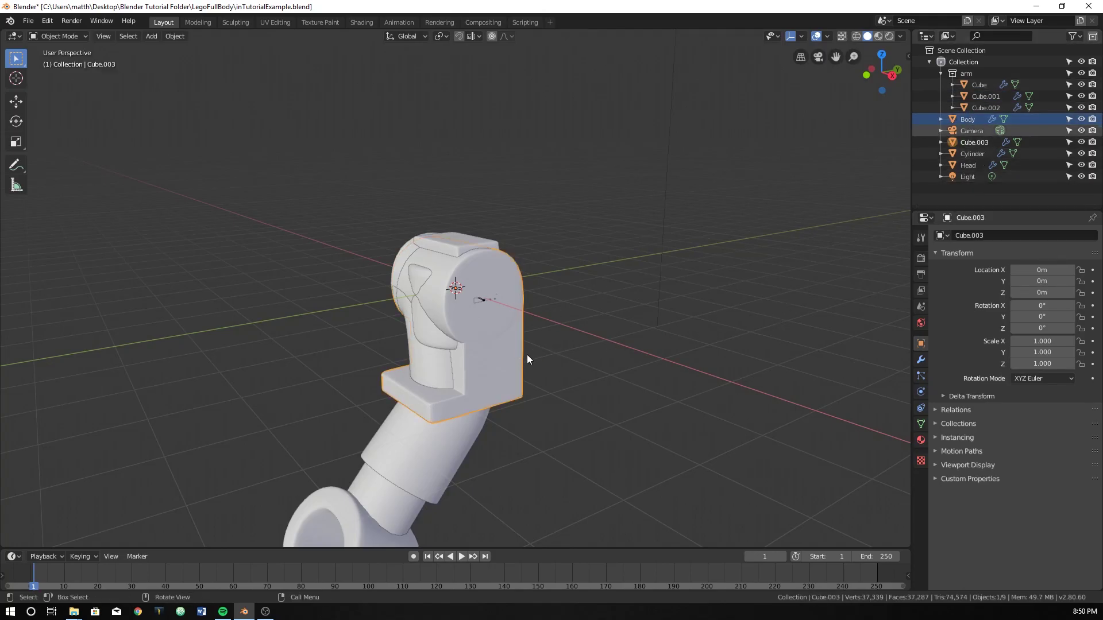
double_click(962, 120)
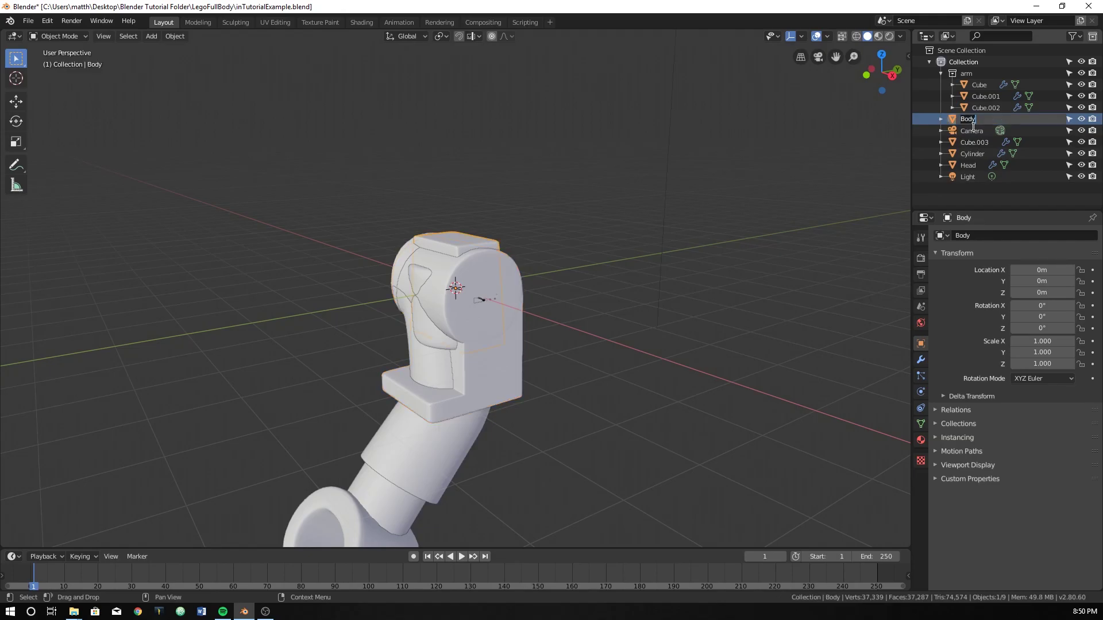
type("Leg")
key("Return")
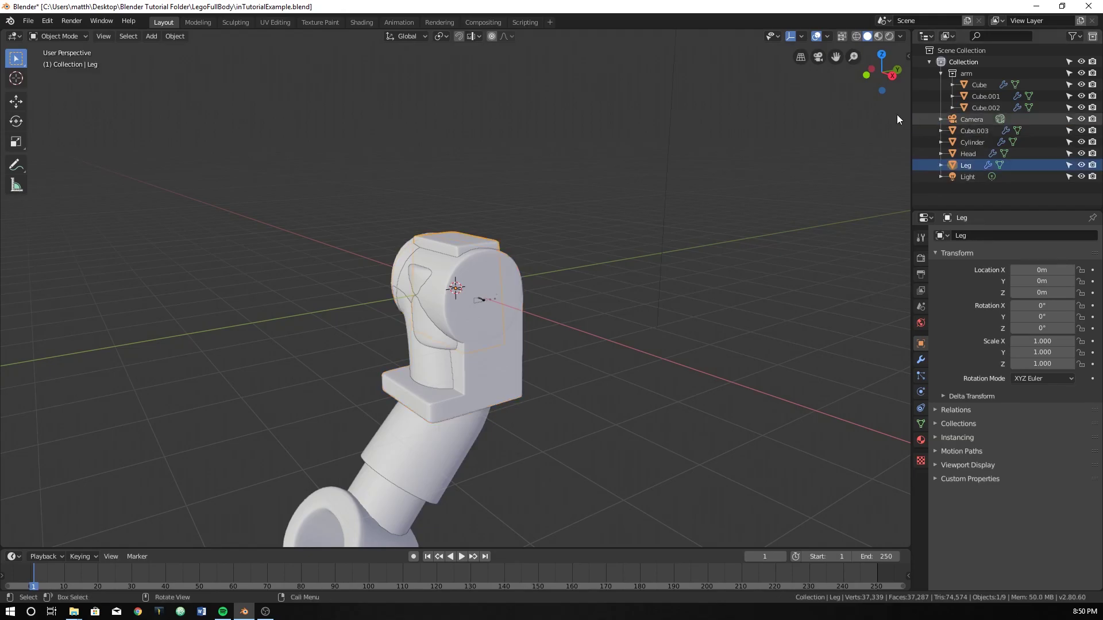
- Check which part each object is and rename the mislabelled Leg object back to Body
left_click(487, 320)
left_click(463, 247)
middle_click_drag(440, 305, 491, 243)
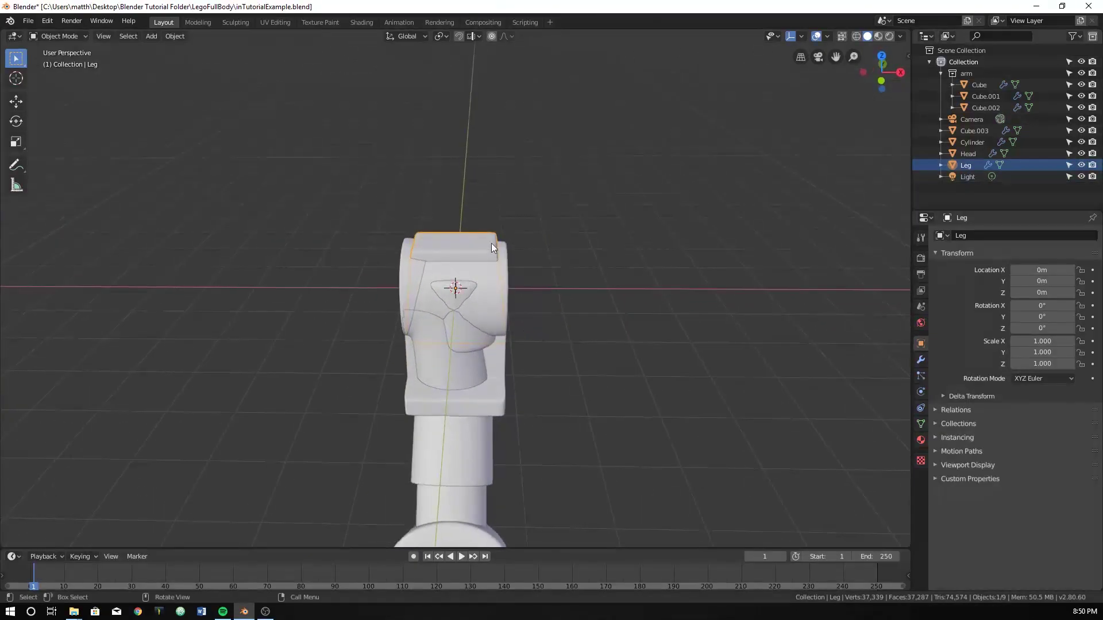
left_click(502, 394)
left_click(545, 361)
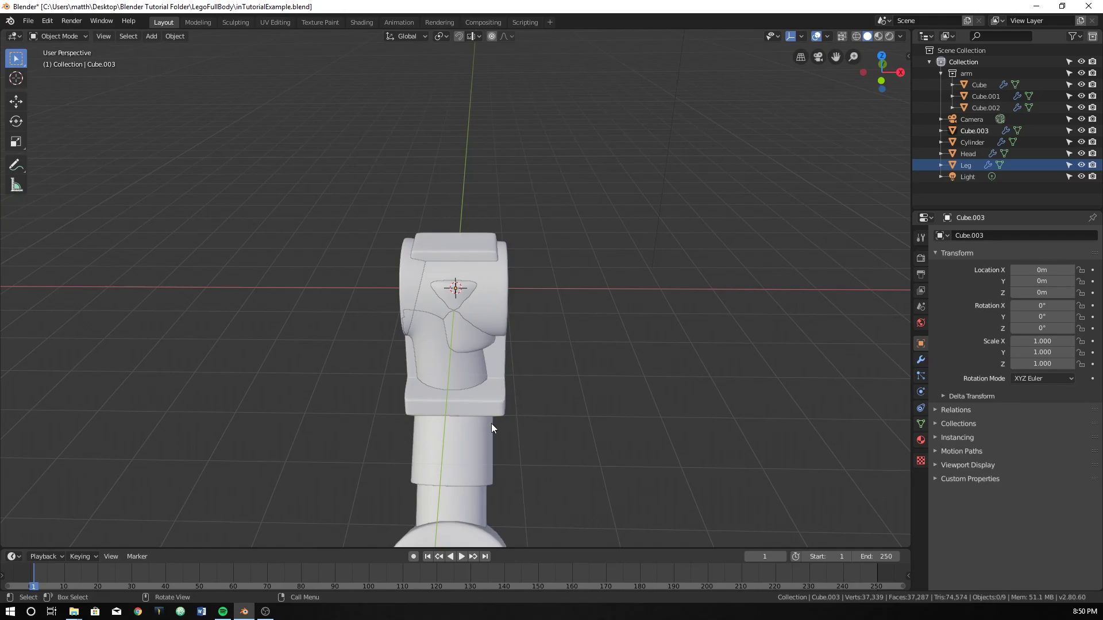
left_click(499, 409)
middle_click_drag(524, 403, 517, 298)
left_click(966, 165)
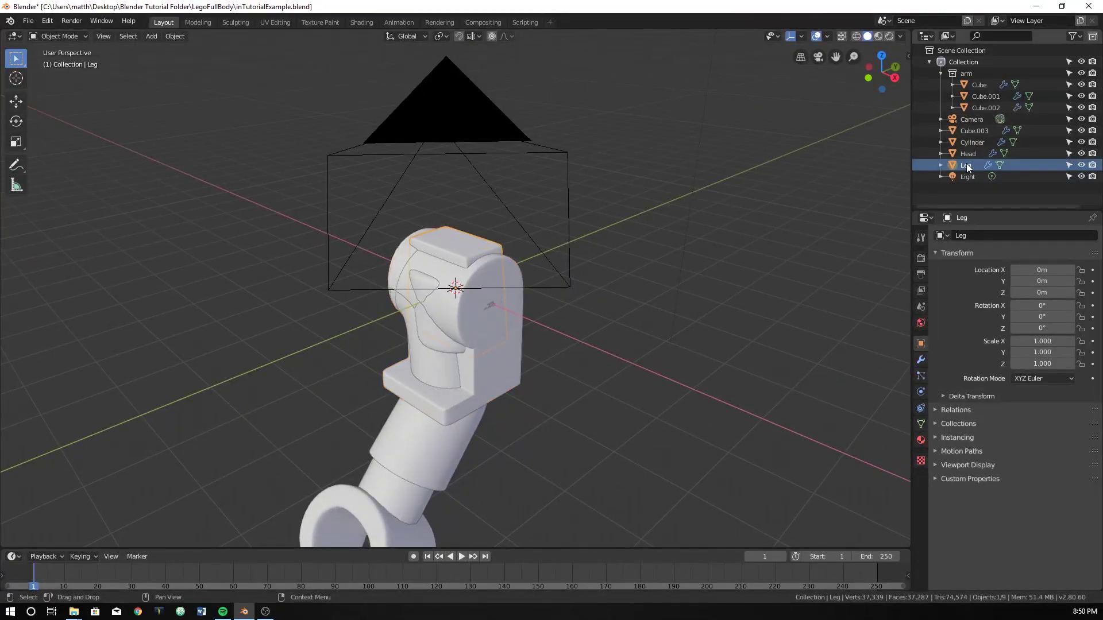
double_click(966, 165)
type("Body")
key("Return")
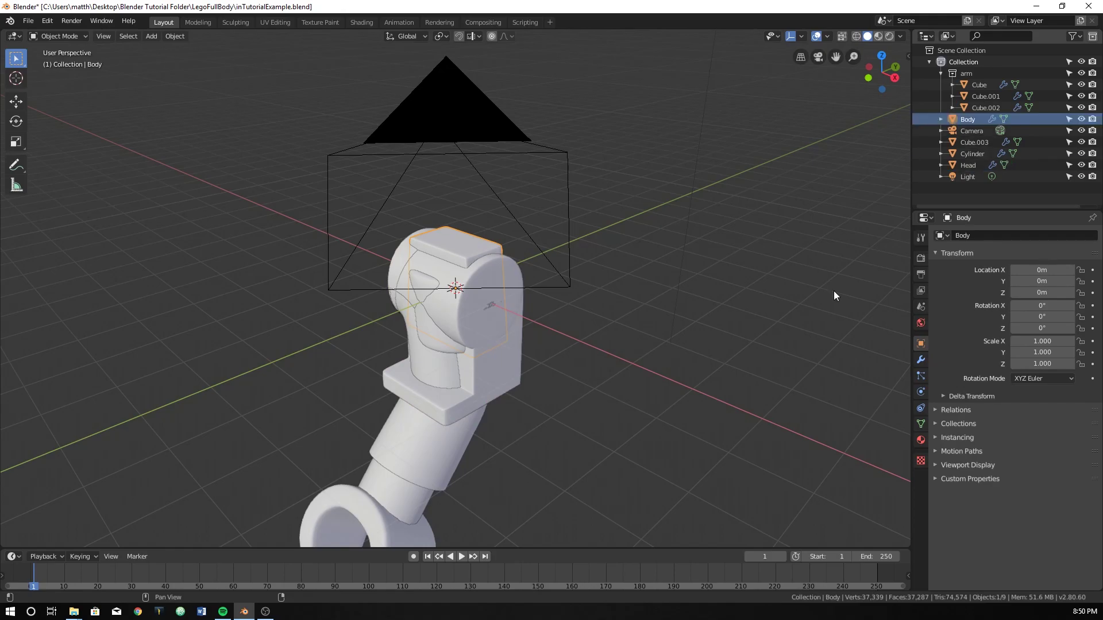
- Rename the Cube.003 object to Leg
left_click(967, 141)
double_click(974, 140)
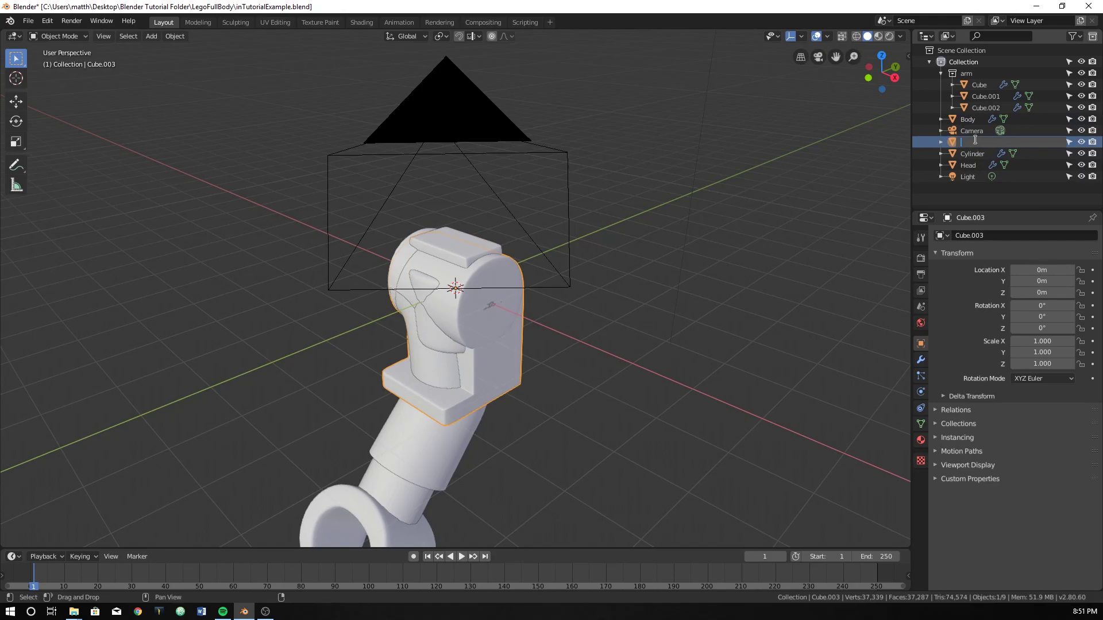
type("Leg")
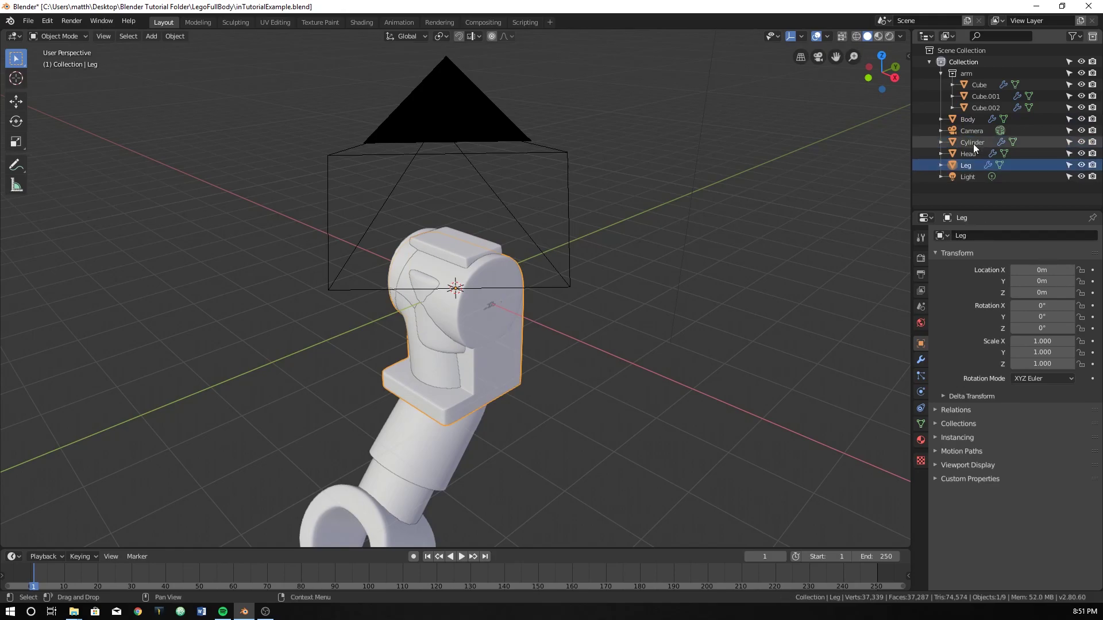
key("Return")
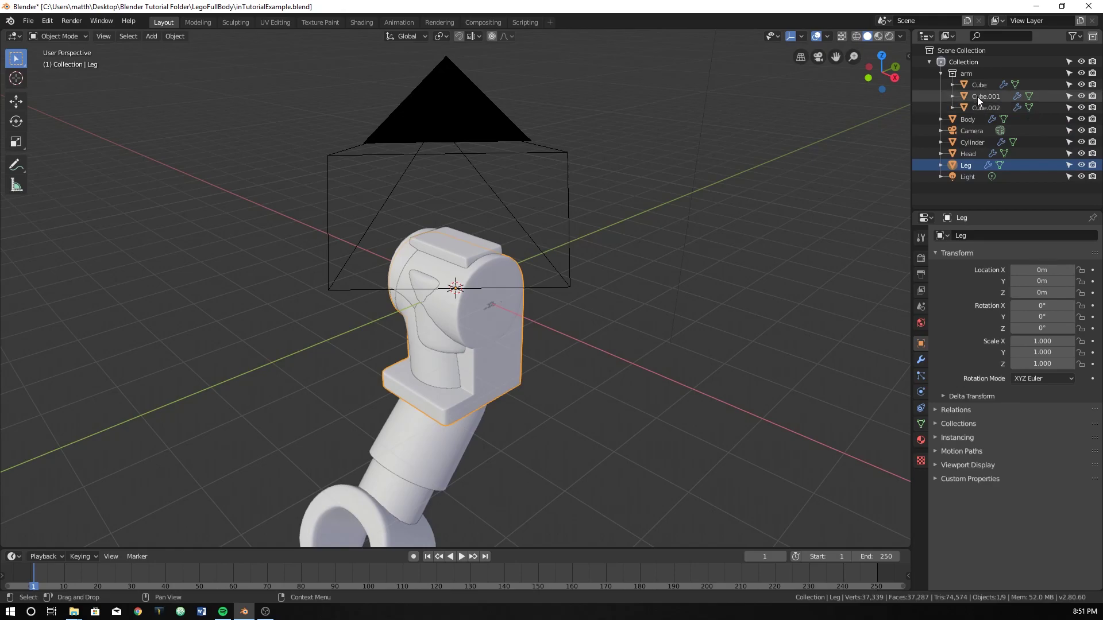
- Collapse the arm collection and rename the Cylinder object to LegConnector
left_click(962, 71)
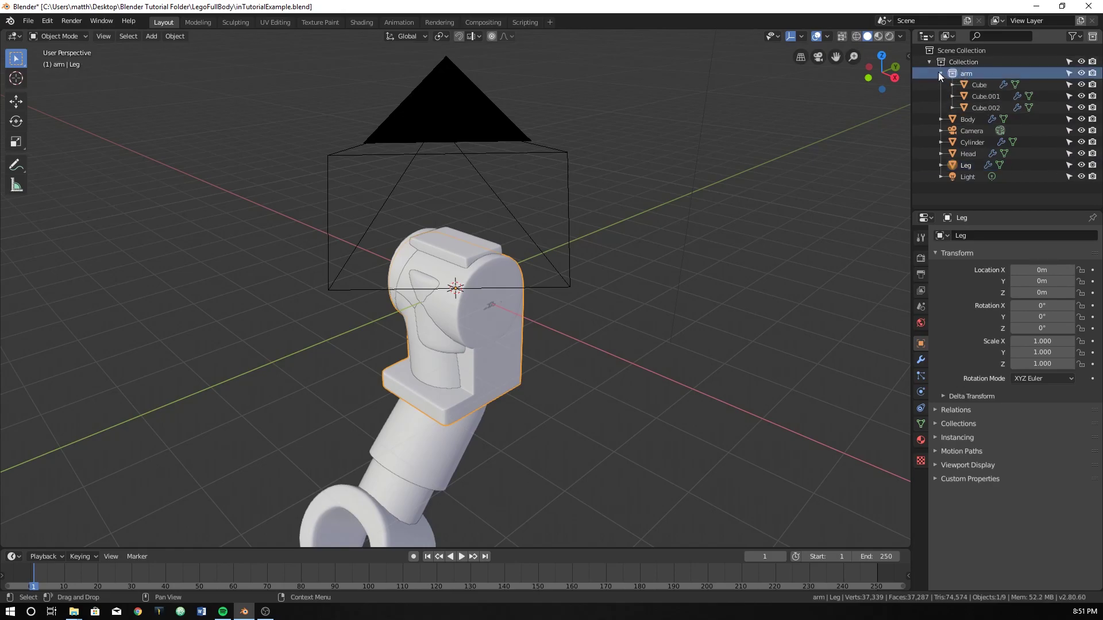
left_click(940, 73)
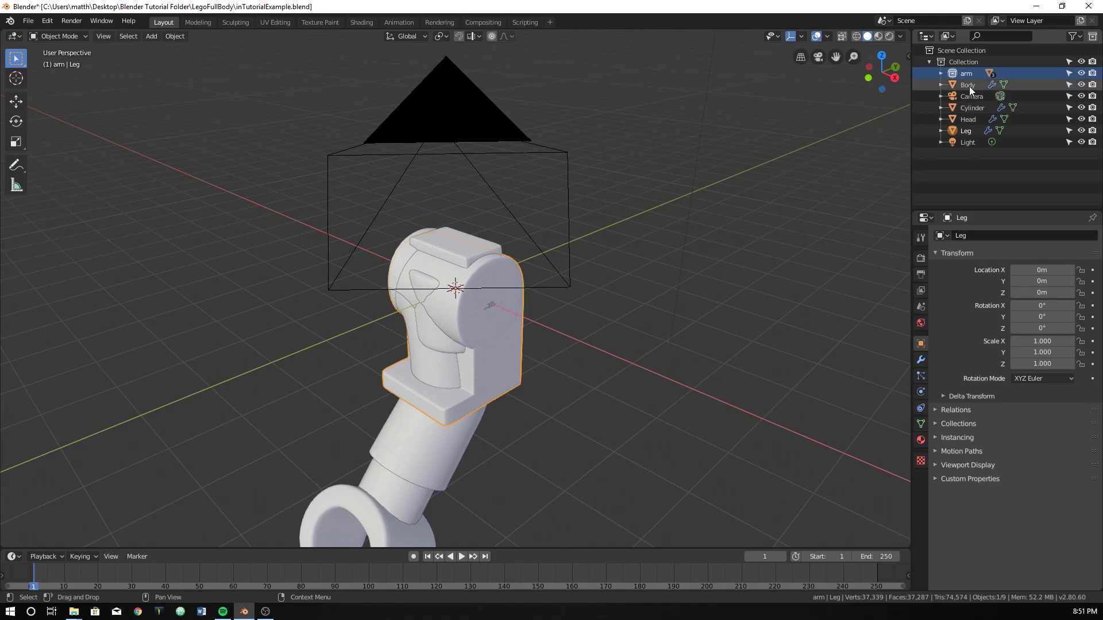
left_click(970, 109)
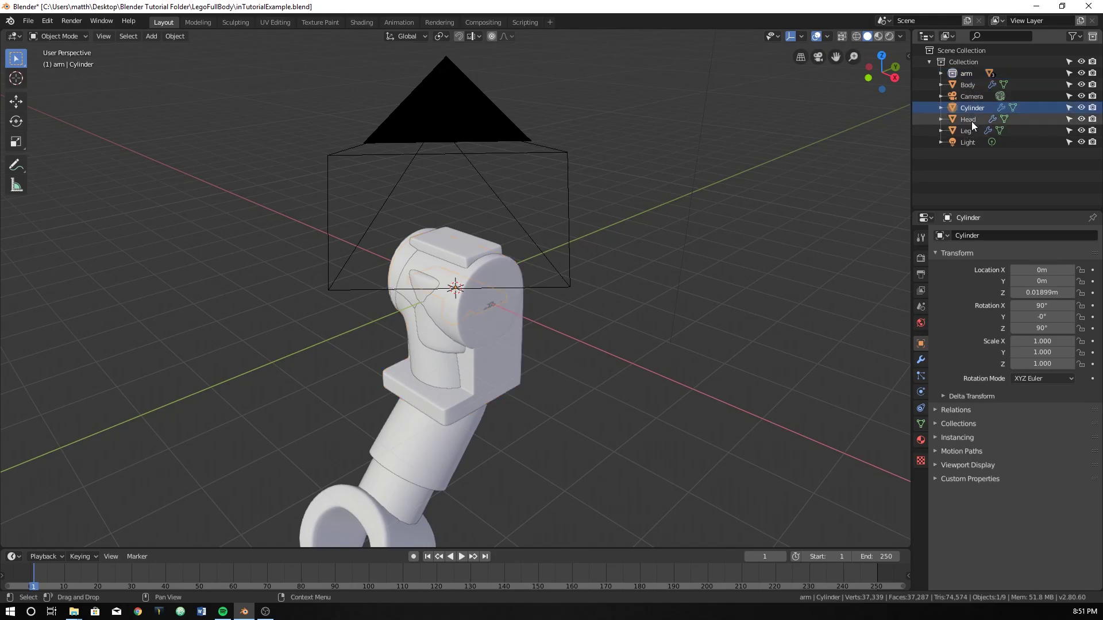
double_click(974, 109)
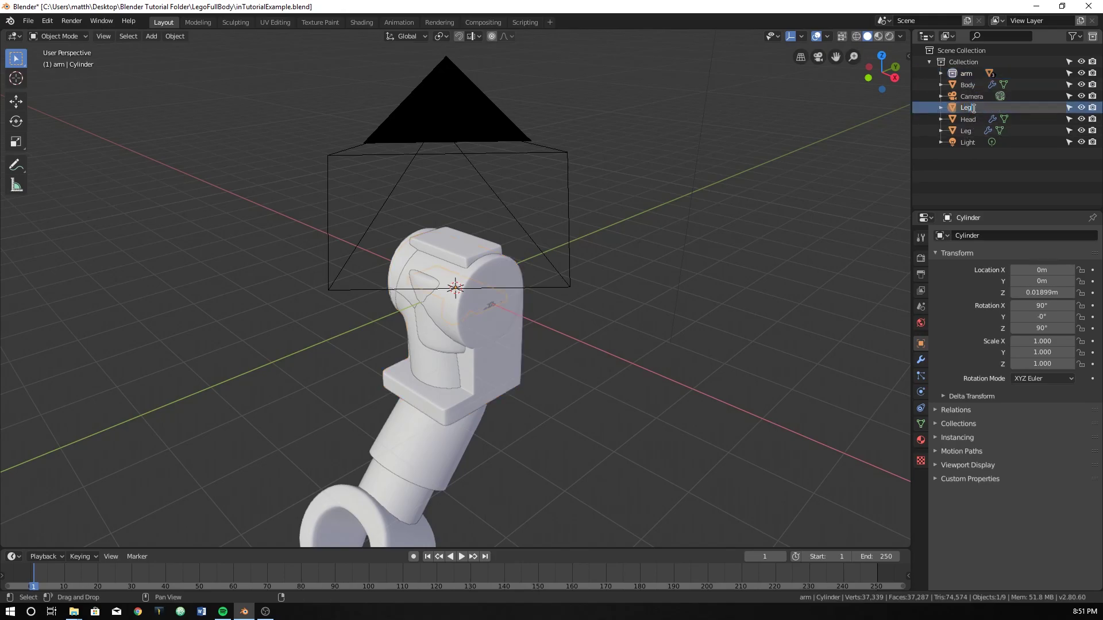
type("LegConnector")
key("Return")
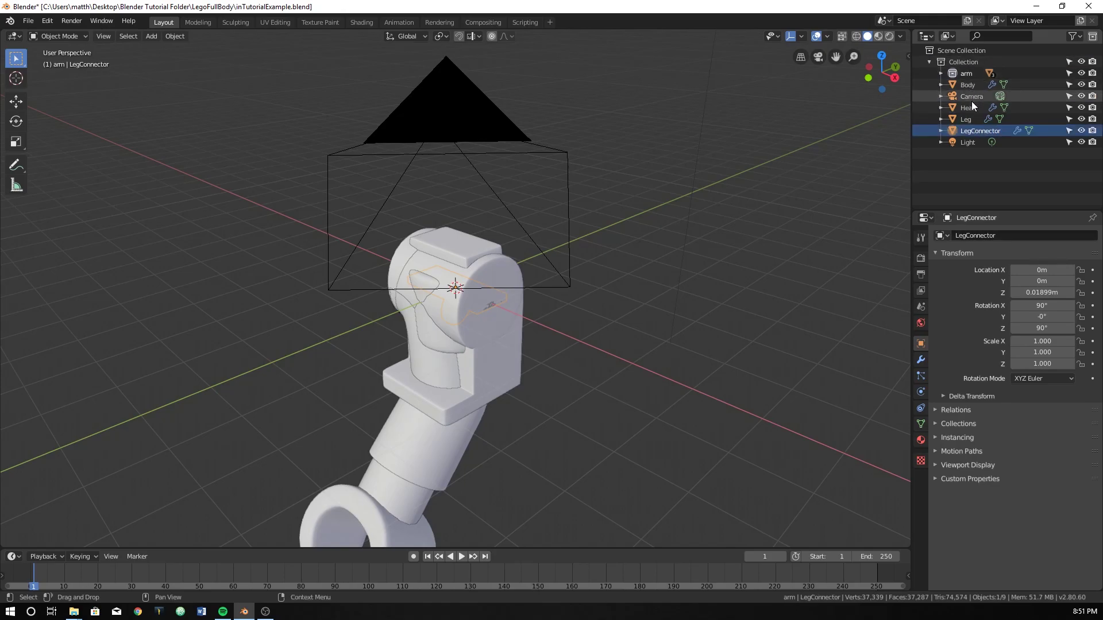
- Select all objects of the arm collection and, in front view, move them up and out along positive X, clear of the other parts
left_click(501, 351)
key("KP_1")
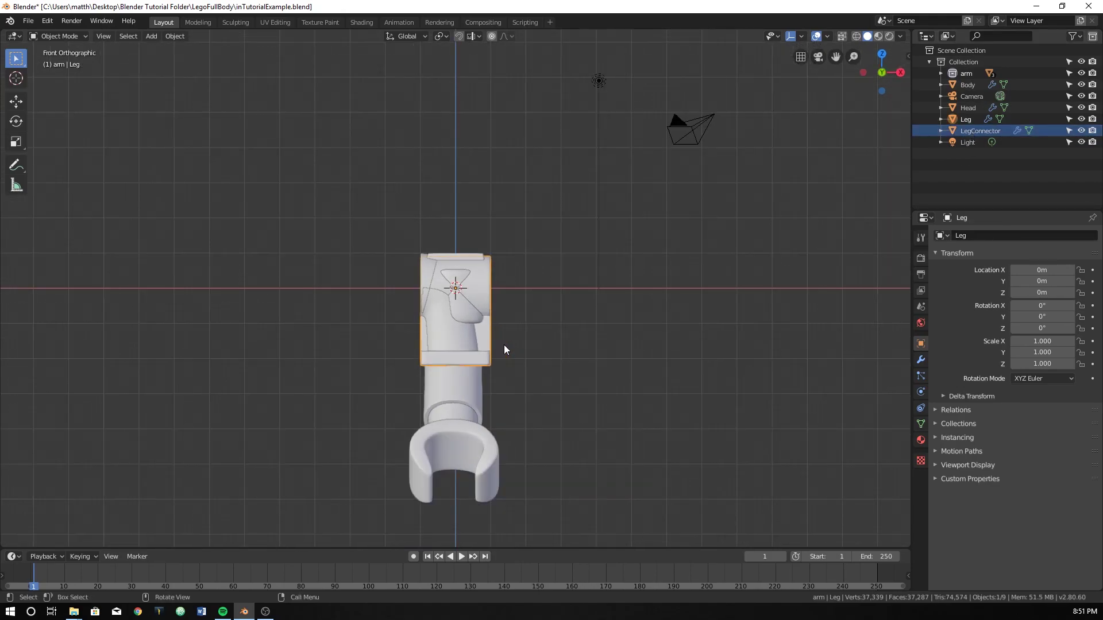
scroll(505, 345, "up", 1)
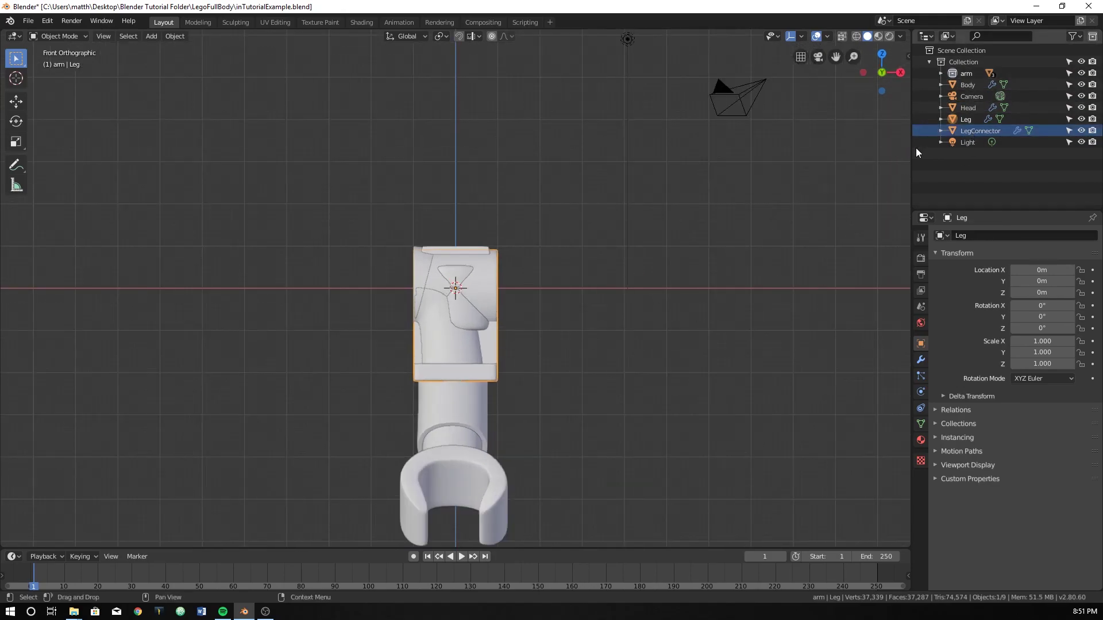
left_click(956, 73)
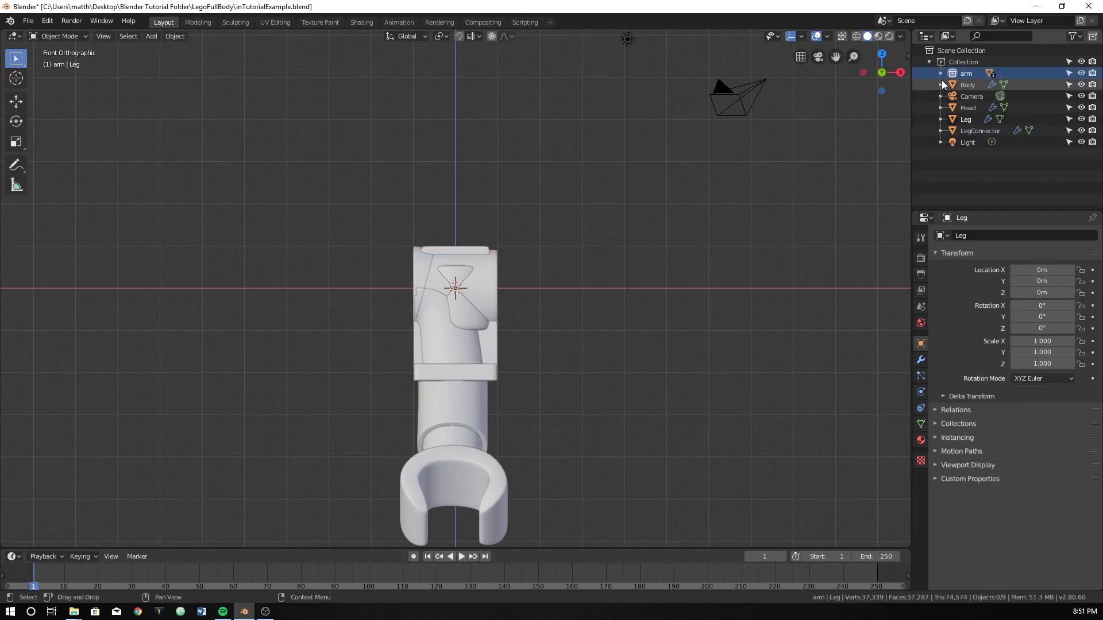
right_click(959, 62)
left_click(993, 73)
left_click(970, 74)
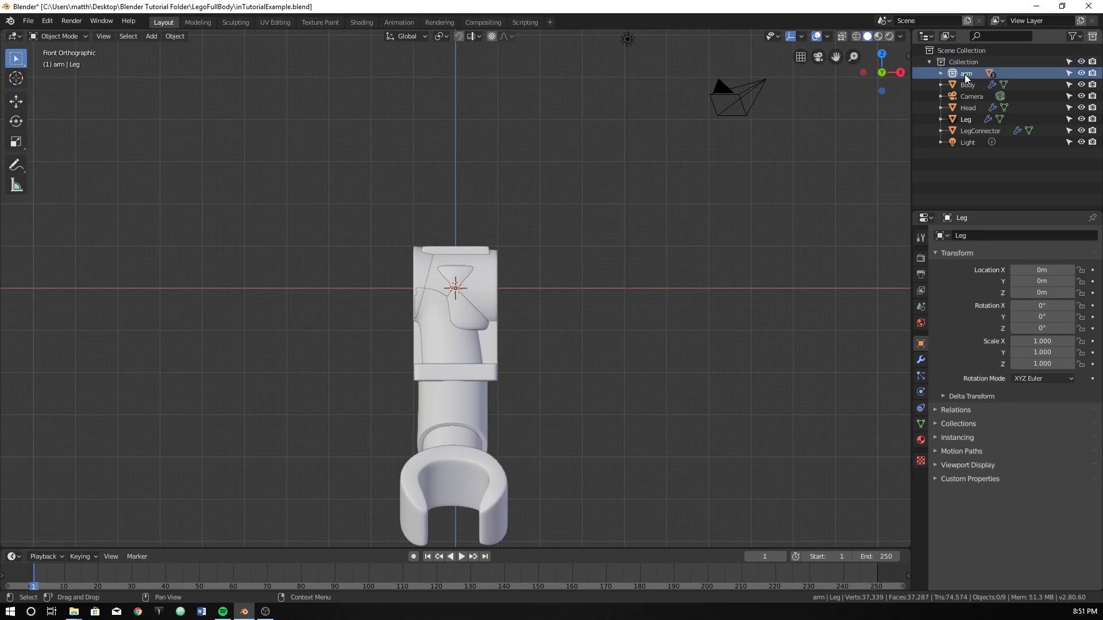
right_click(965, 76)
left_click(928, 136)
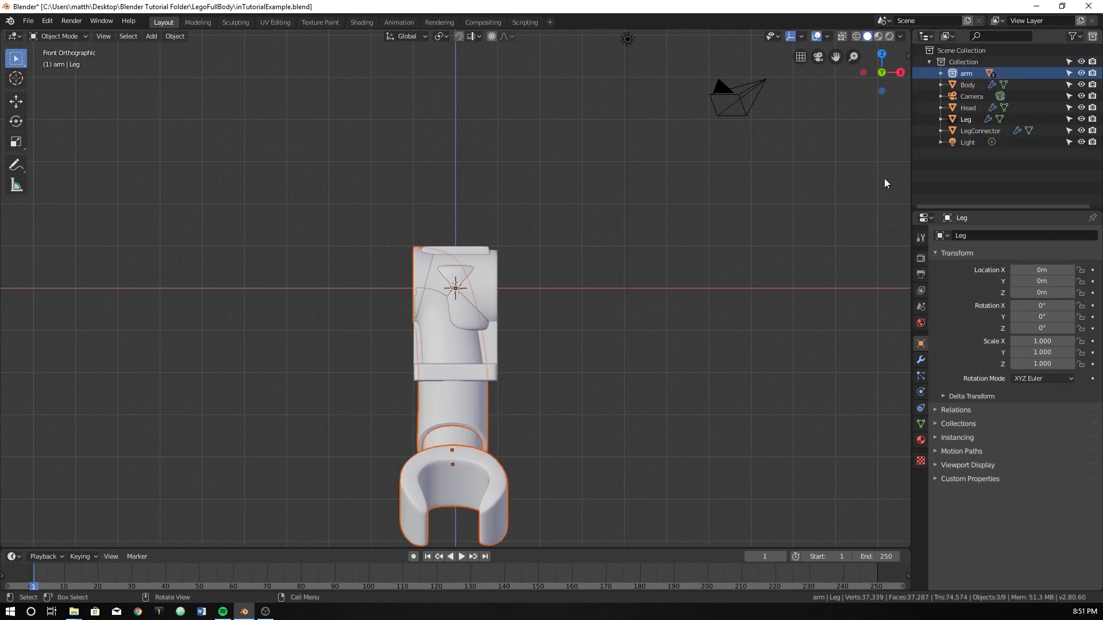
key("alt+Tab")
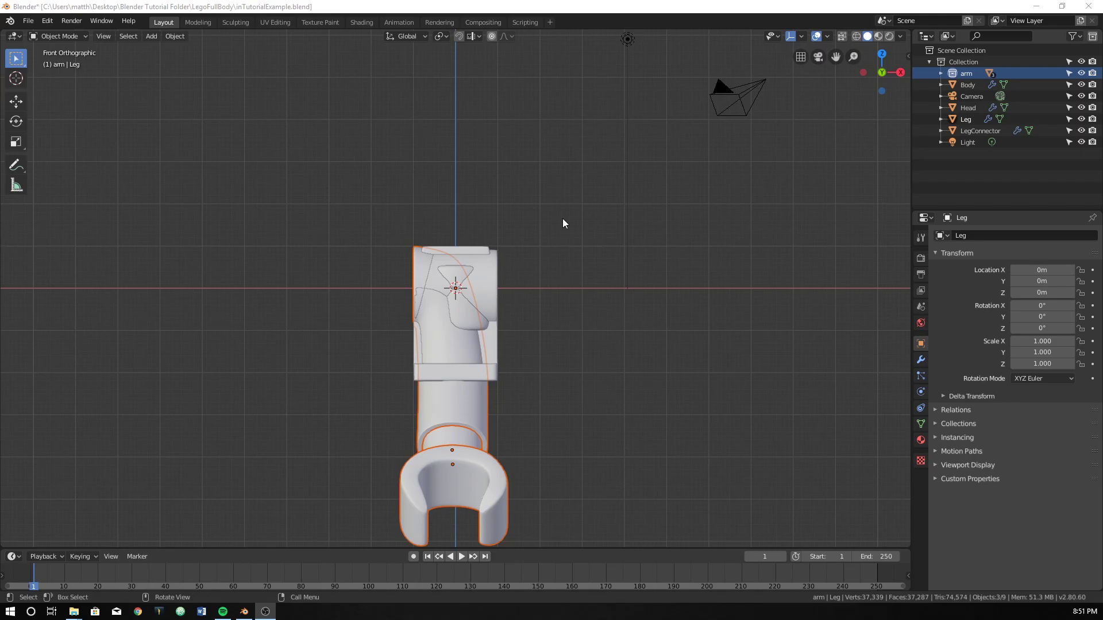
key("alt+Tab")
key("g")
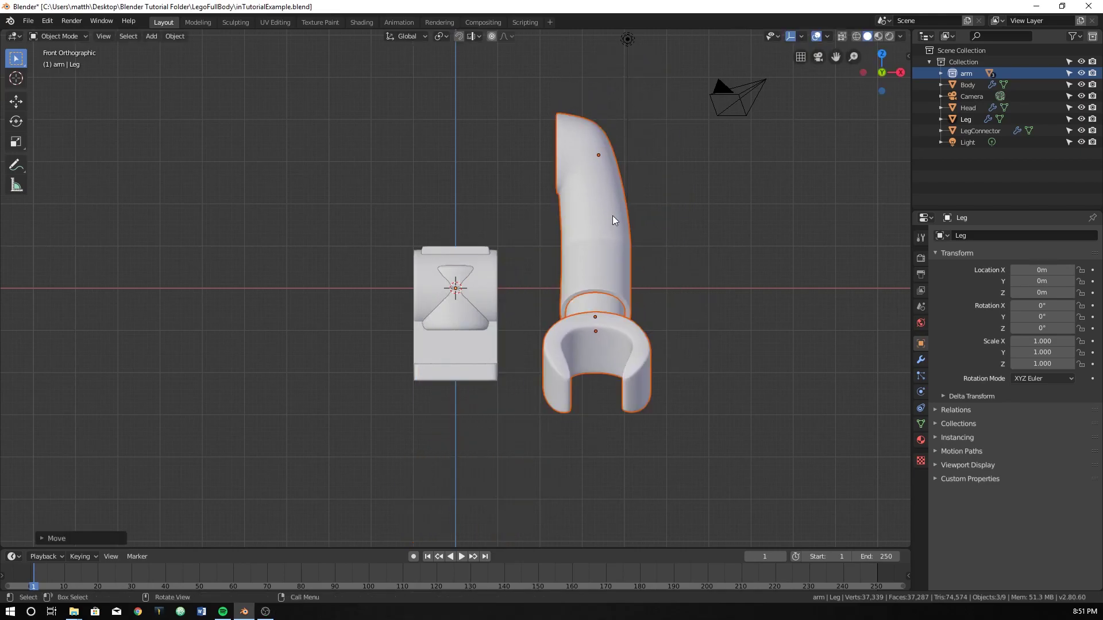
- Raise the head along Z to about 3.13 m, above the remaining parts
left_click(962, 109)
key("g")
key("z")
left_click(484, 201)
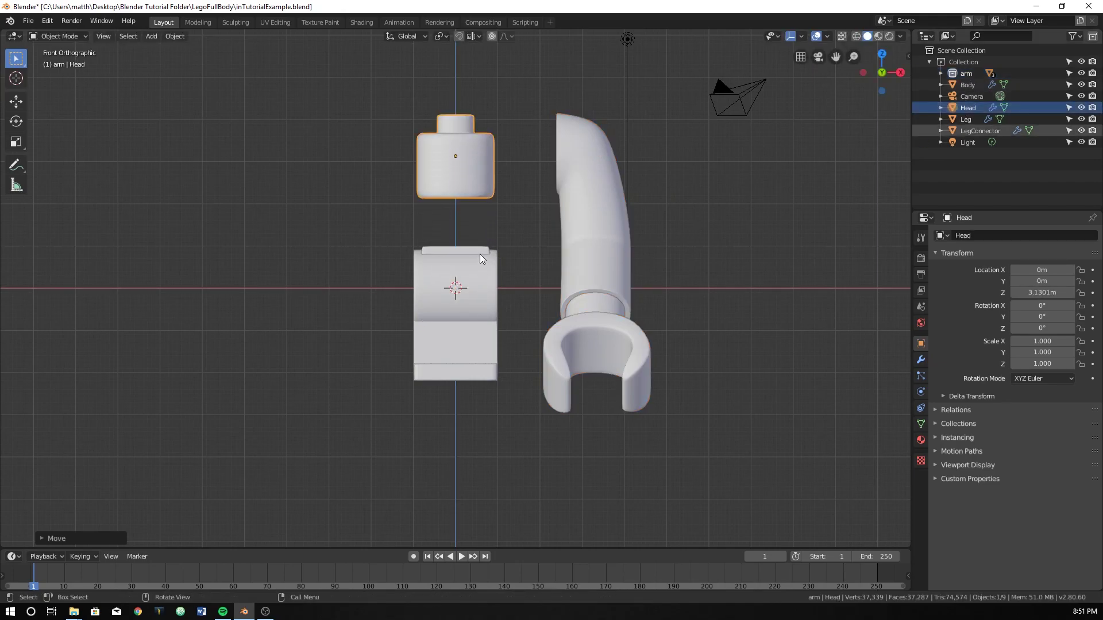
- Raise the body along Z, scale it up to about 1.21 and position it just below the head
left_click(482, 276)
key("g")
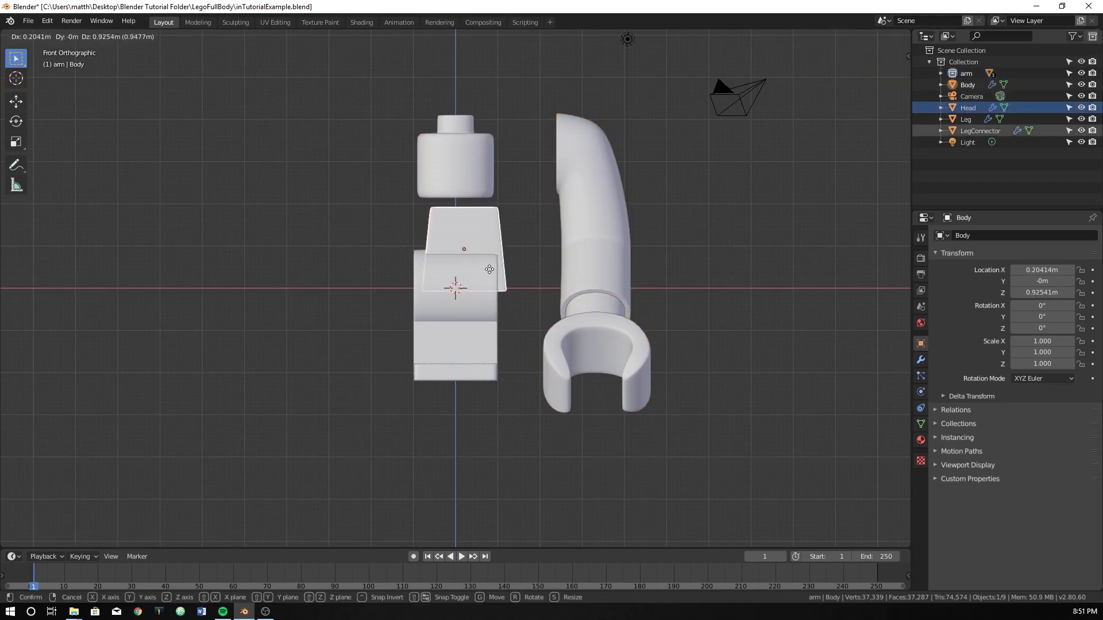
key("z")
left_click(484, 263)
key("s")
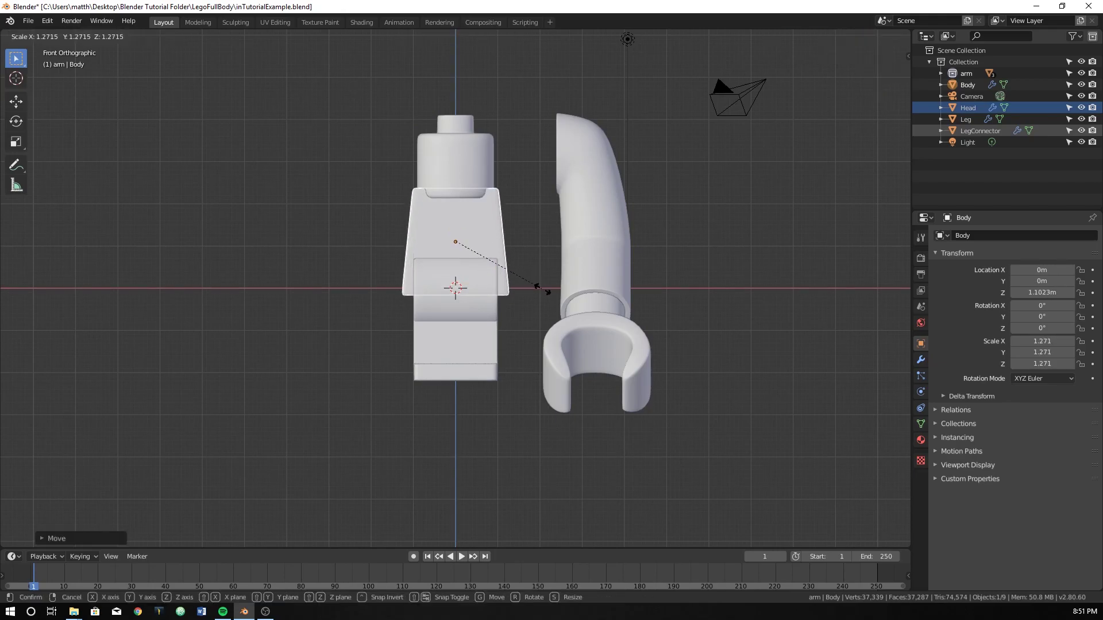
left_click(540, 284)
key("g")
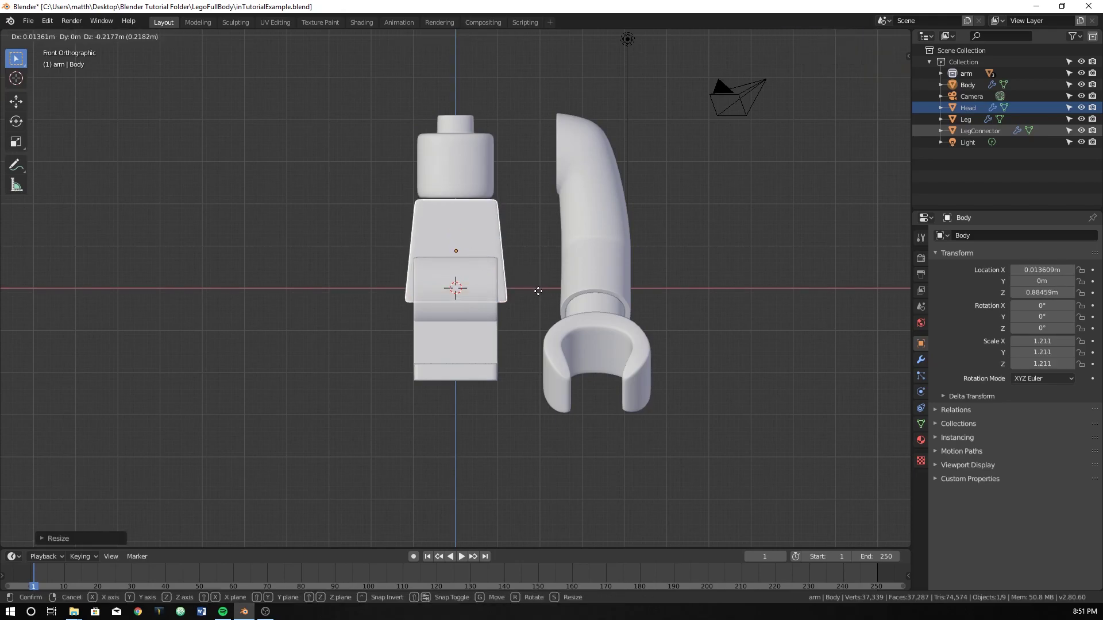
left_click(505, 251)
- Scale the head down to about 0.872 and lower it along Z to sit just above the body
left_click(456, 167)
key("s")
left_click(556, 217)
key("g")
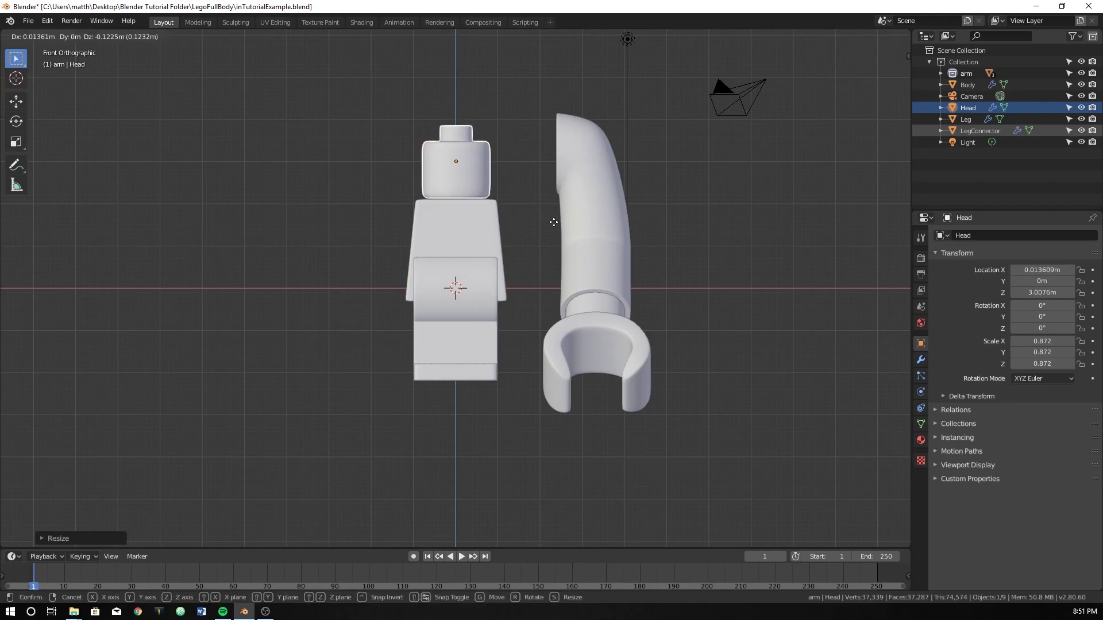
key("z")
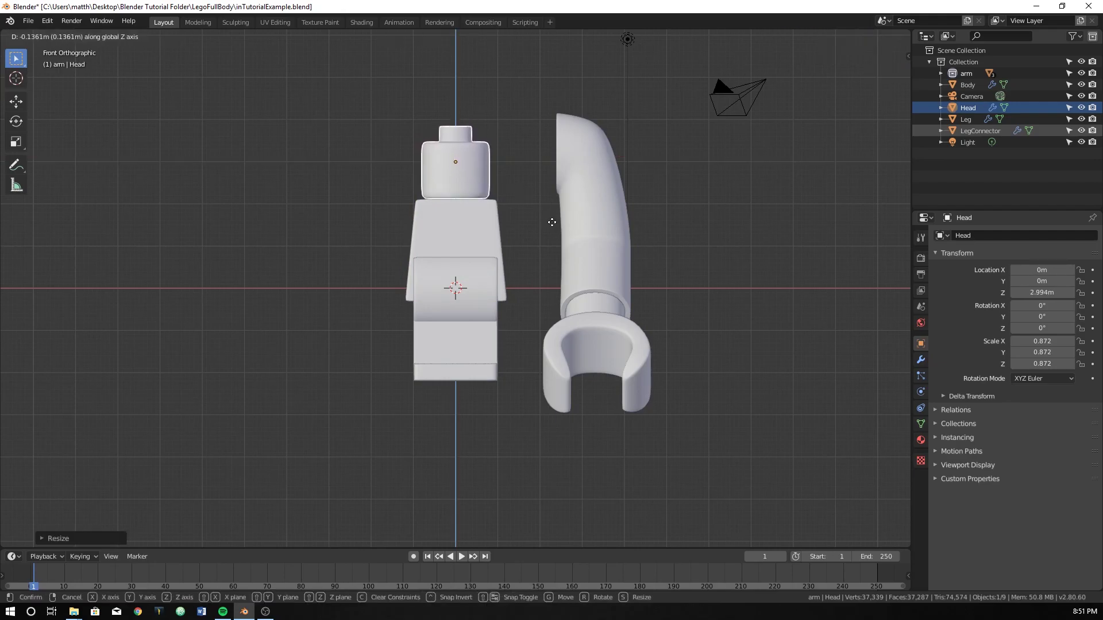
left_click(551, 220)
- Lower the leg along Z to about -1.25 m, just below the body
left_click(489, 321)
key("g")
key("z")
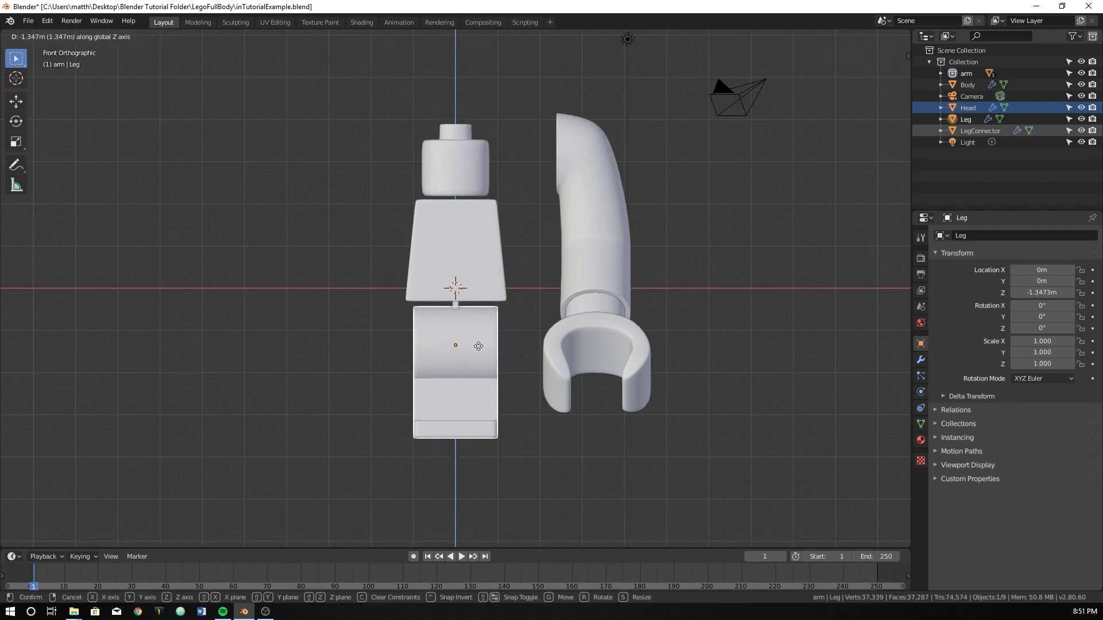
left_click(508, 365)
- Lower the LegConnector along Z to about -0.403 m, below the body, and scale it up to about 1.169
left_click(456, 304)
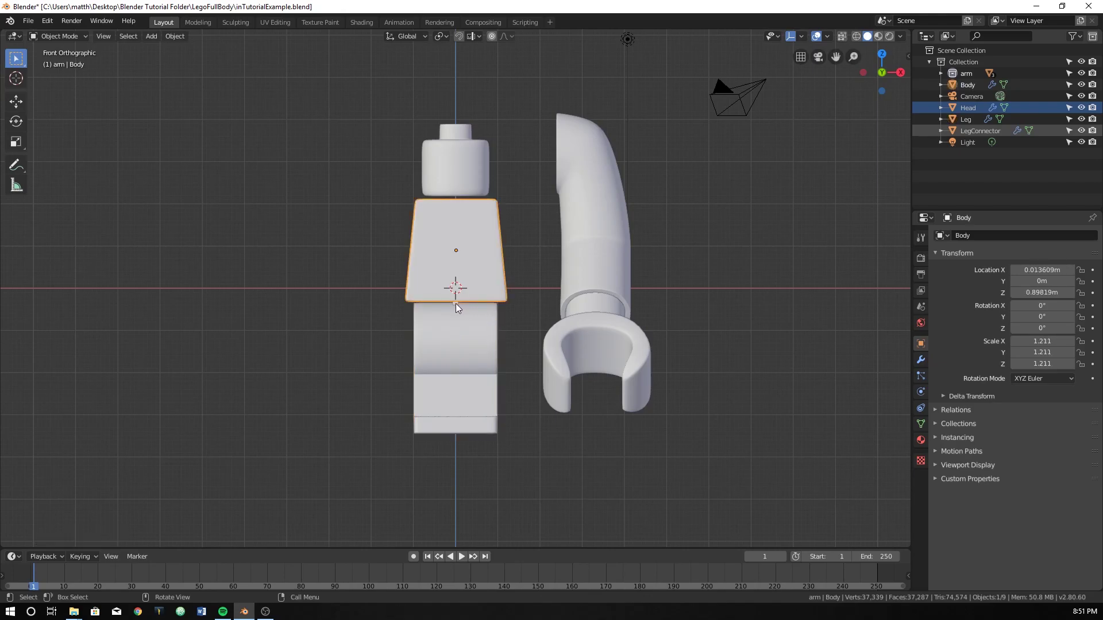
left_click(965, 131)
key("g")
key("z")
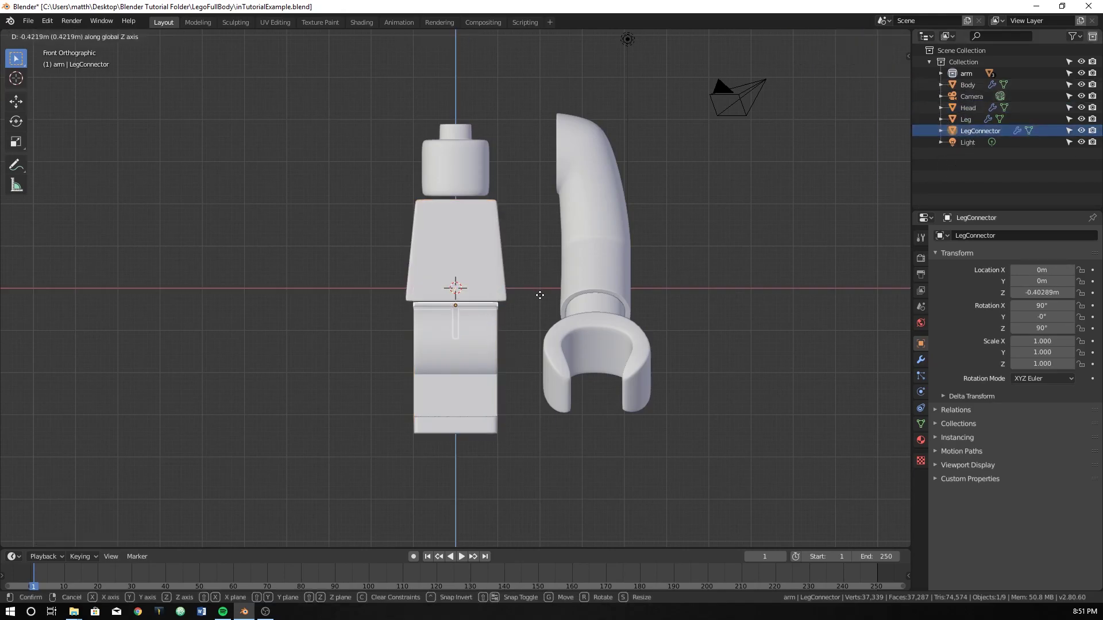
left_click(541, 294)
key("s")
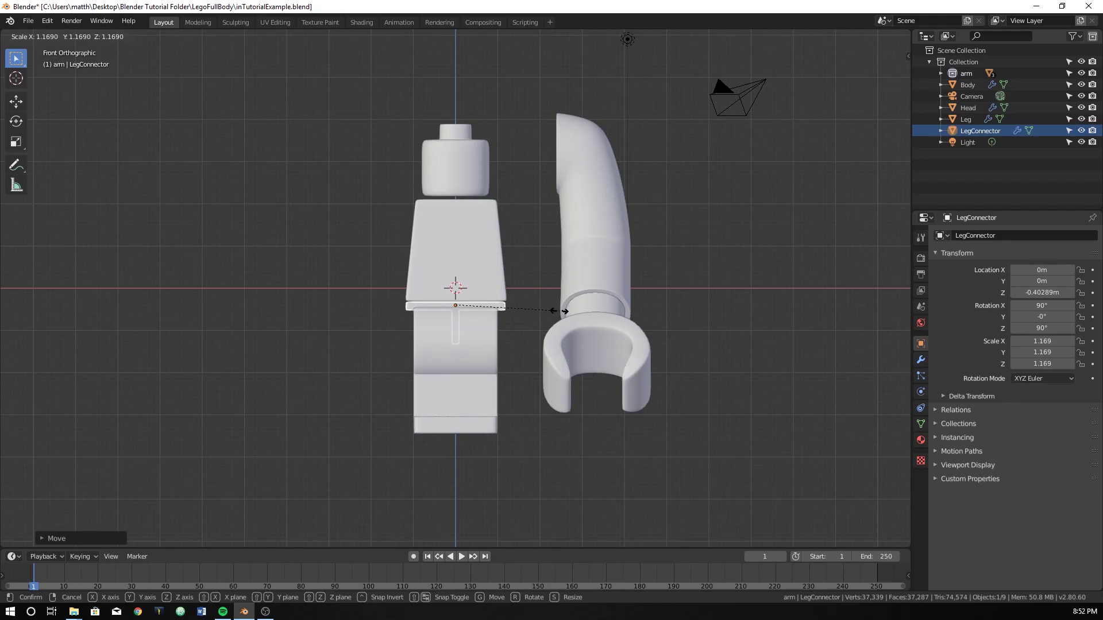
left_click(554, 312)
- Try a small free move of the LegConnector and undo it
key("g")
left_click(554, 311)
scroll(511, 310, "up", 4)
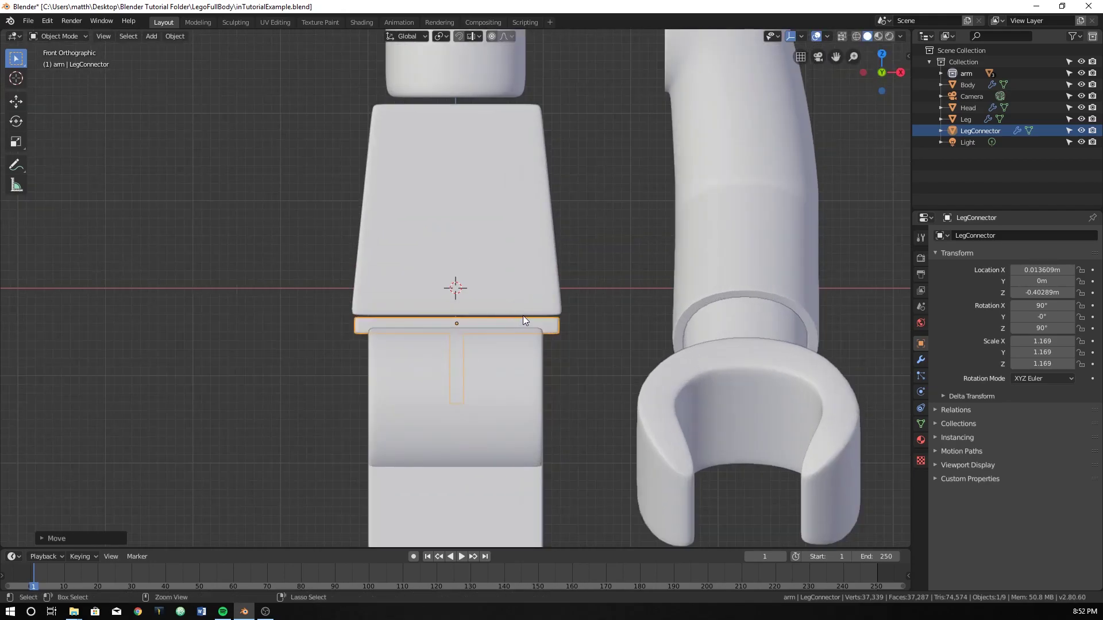
key("ctrl+z")
- Scale the LegConnector up to about 1.195 and raise it to about Z -0.391 m, close under the body
scroll(528, 325, "up", 3)
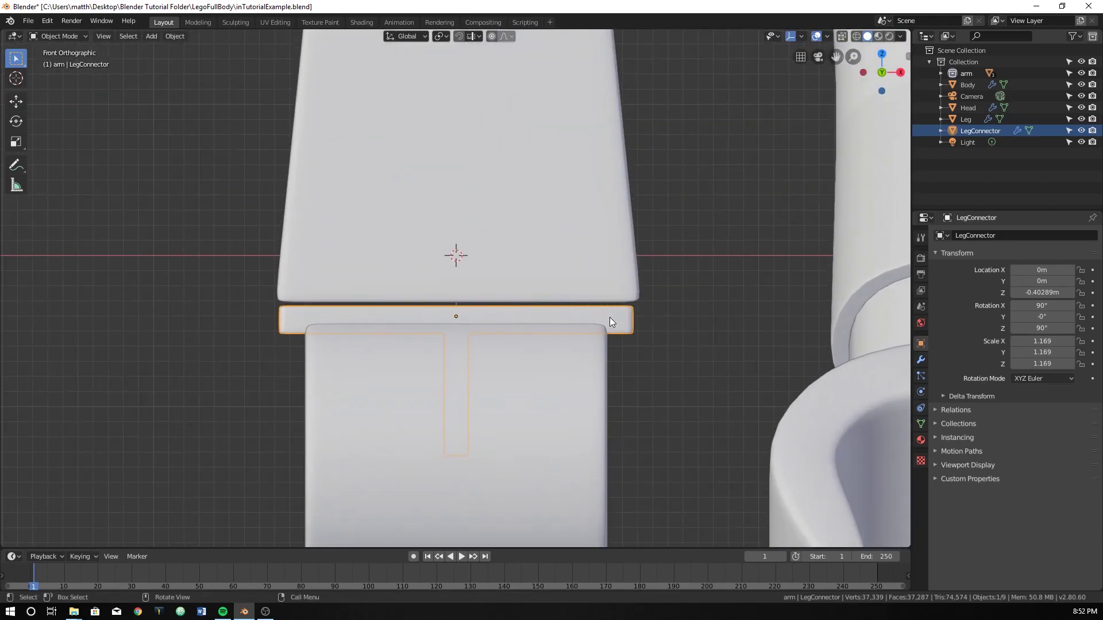
key("s")
left_click(640, 326)
key("g")
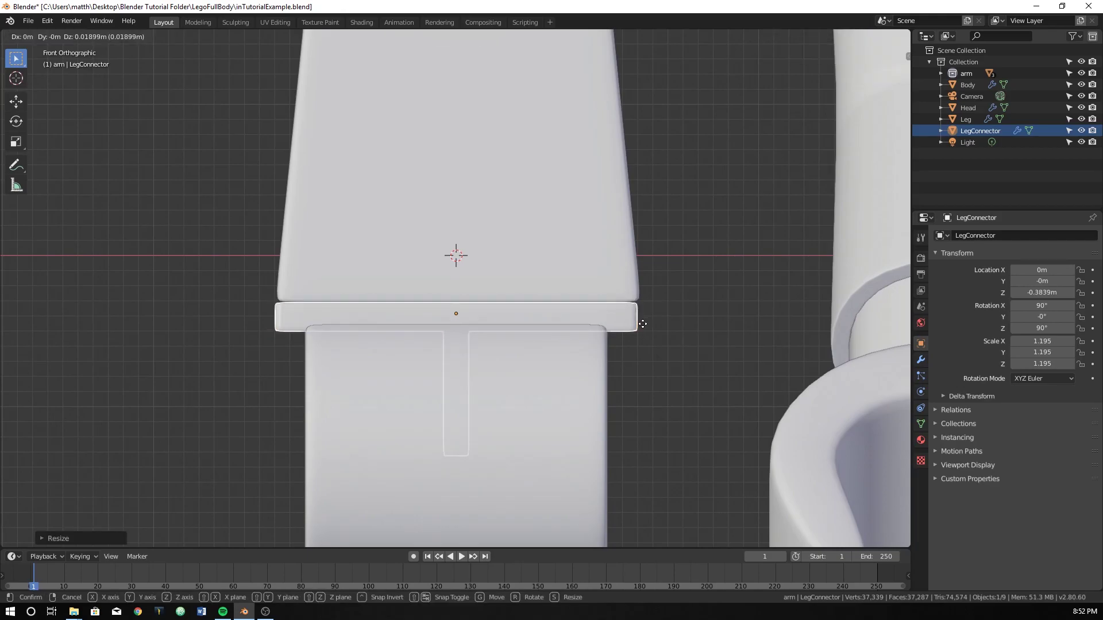
left_click(642, 327)
scroll(586, 278, "down", 6)
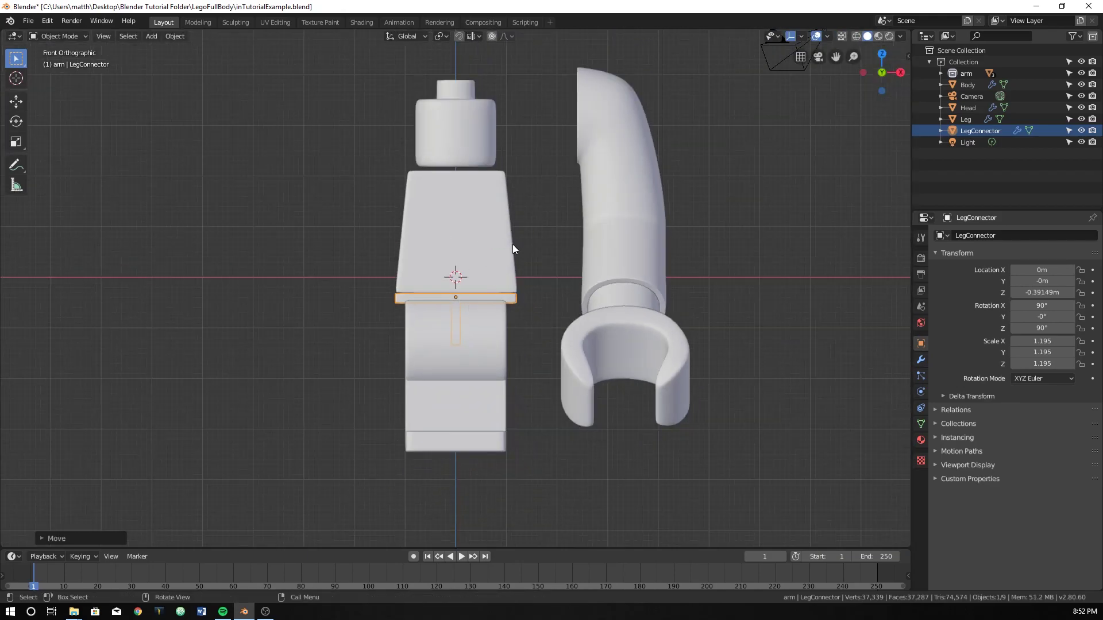
- Scale the LegConnector down slightly to about 1.187 so its width matches the body's lower edge
scroll(510, 284, "up", 3)
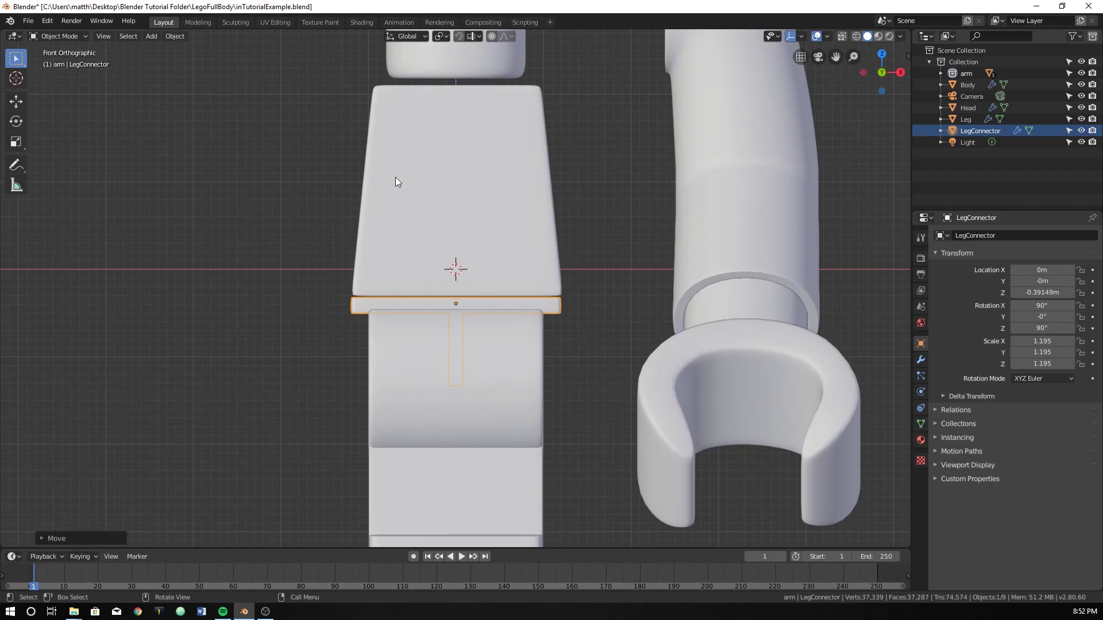
scroll(453, 108, "down", 3)
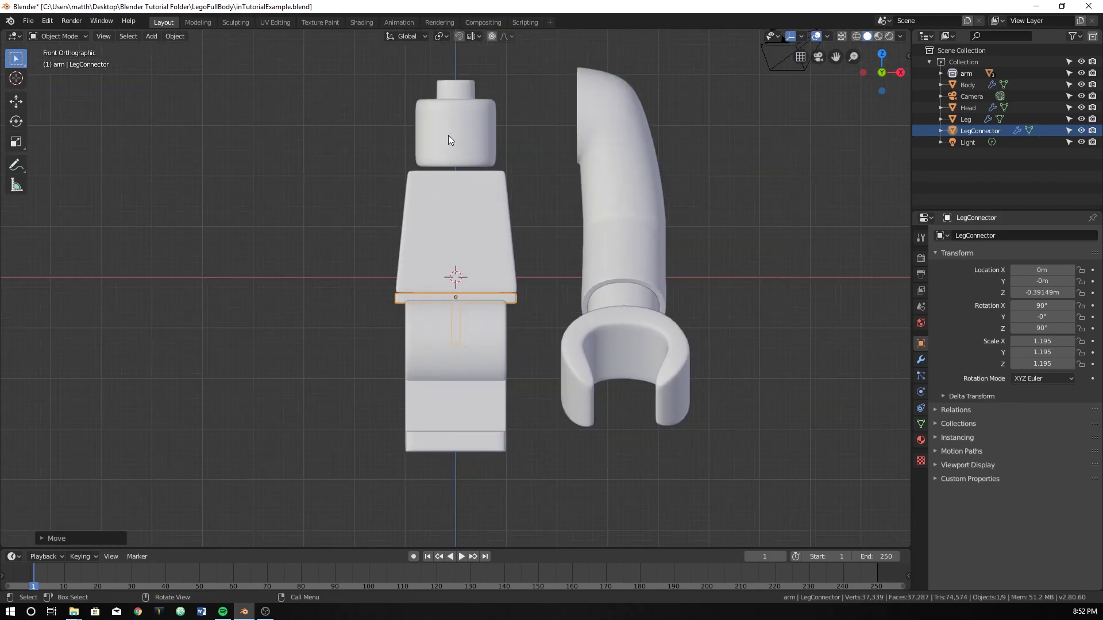
scroll(459, 338, "up", 6)
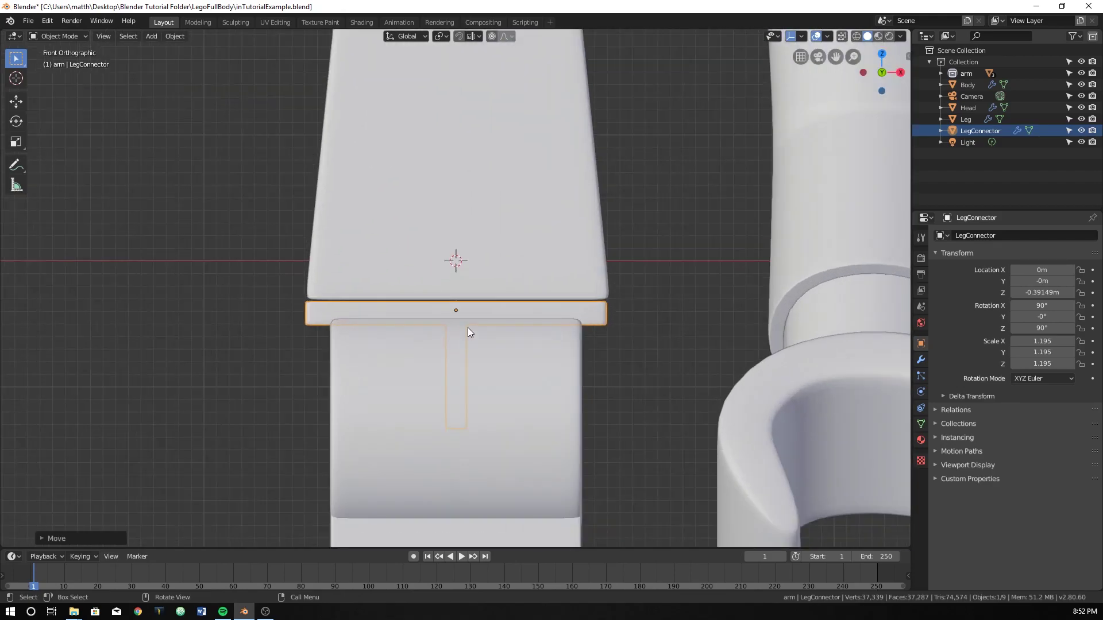
scroll(494, 328, "down", 3)
scroll(517, 333, "up", 2)
scroll(515, 338, "up", 1)
key("s")
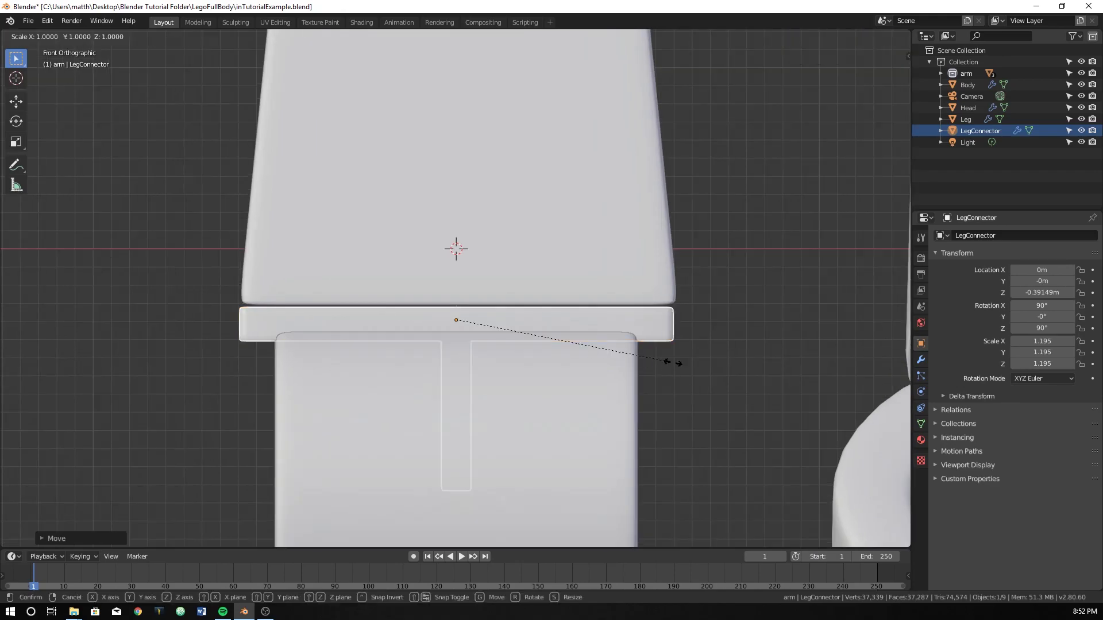
left_click(673, 338)
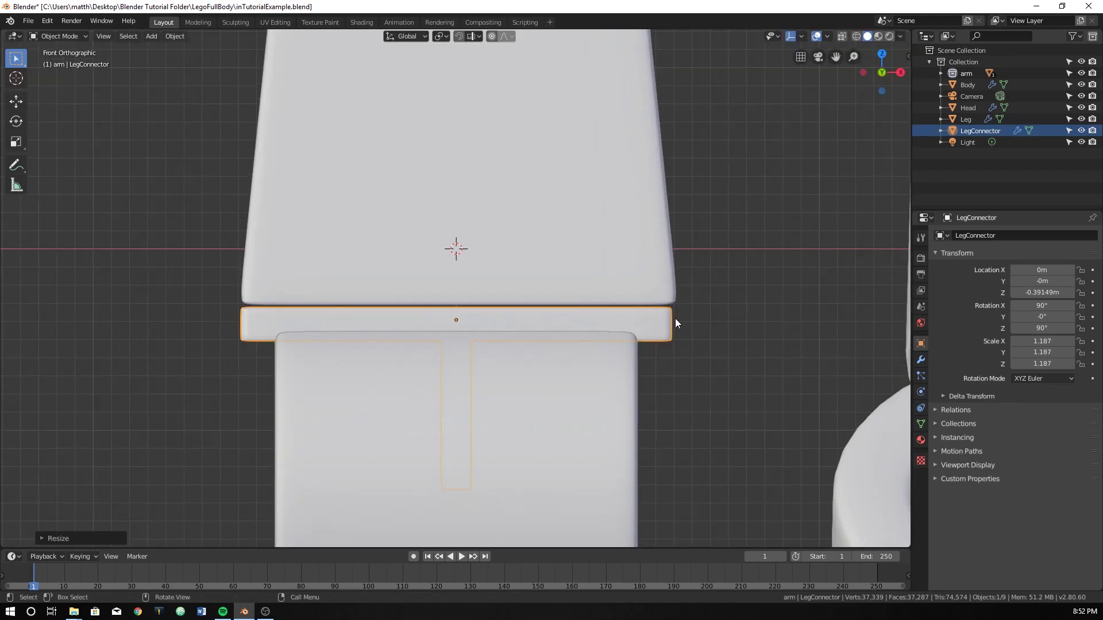
- Shift the body slightly along negative X to centre it over the LegConnector
left_click(639, 281)
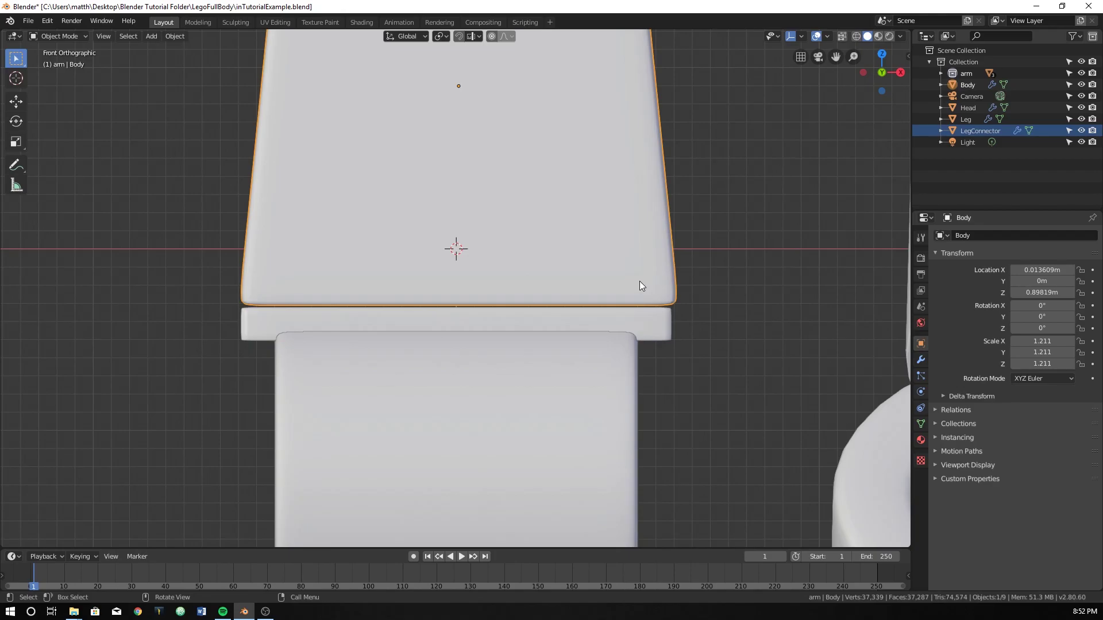
key("g")
key("x")
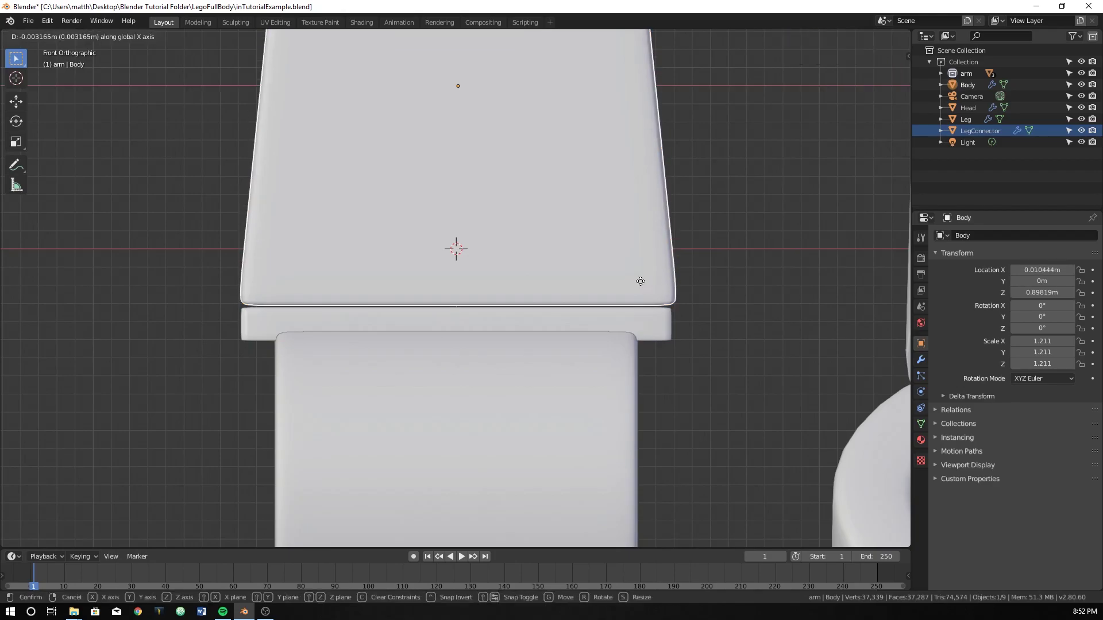
left_click(641, 284)
- Move the leg out to one side of the LegConnector's post and scale it down to about 0.51
left_click(634, 409)
scroll(632, 405, "down", 4)
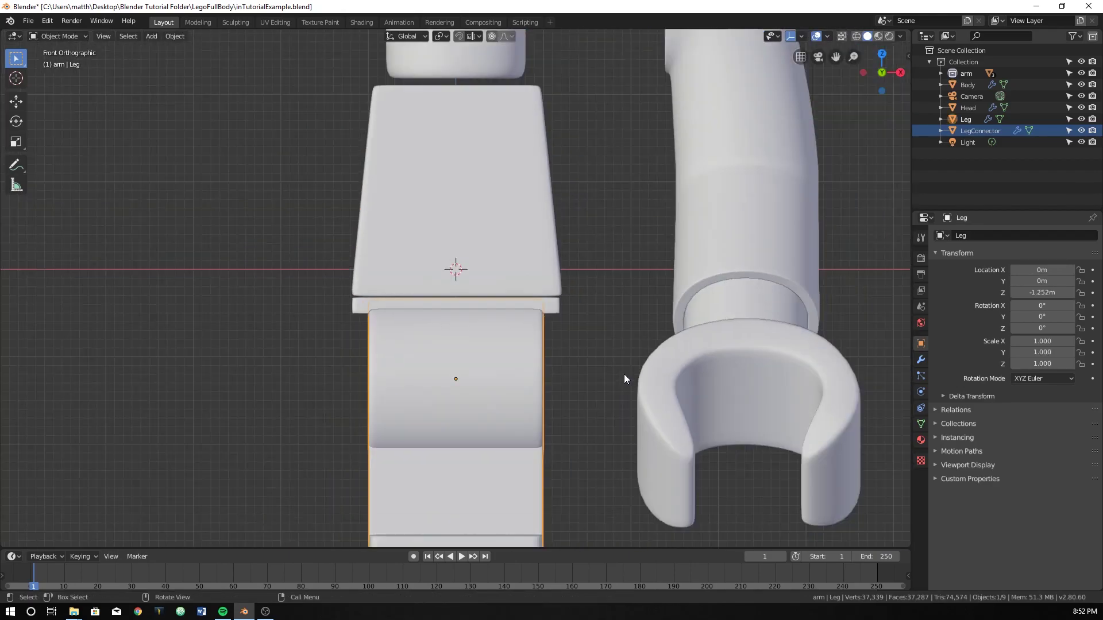
key("g")
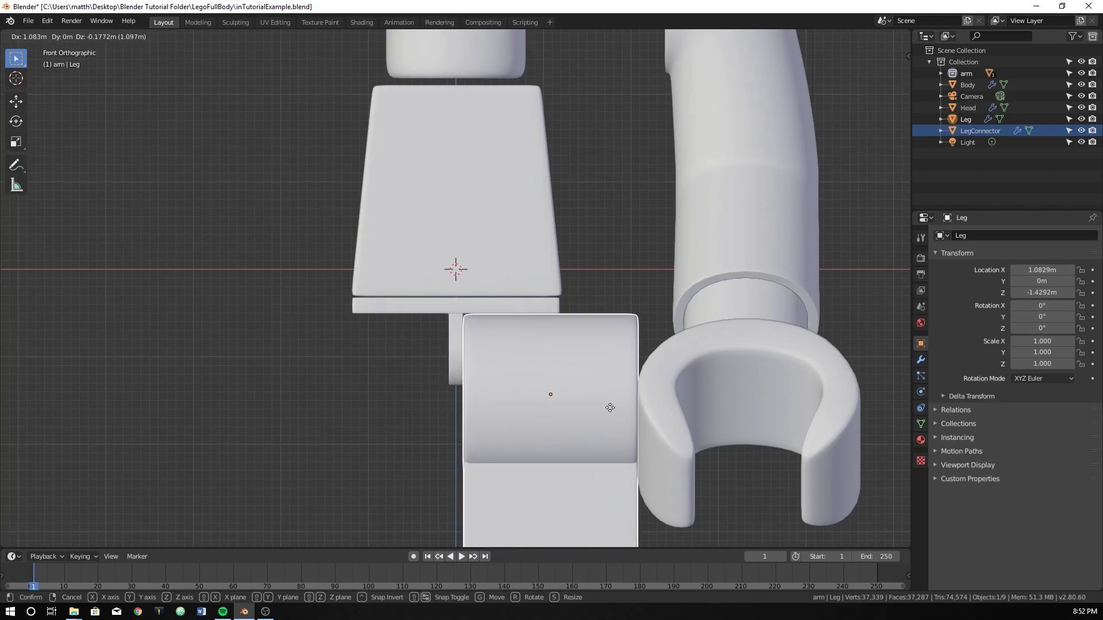
key("s")
left_click(595, 417)
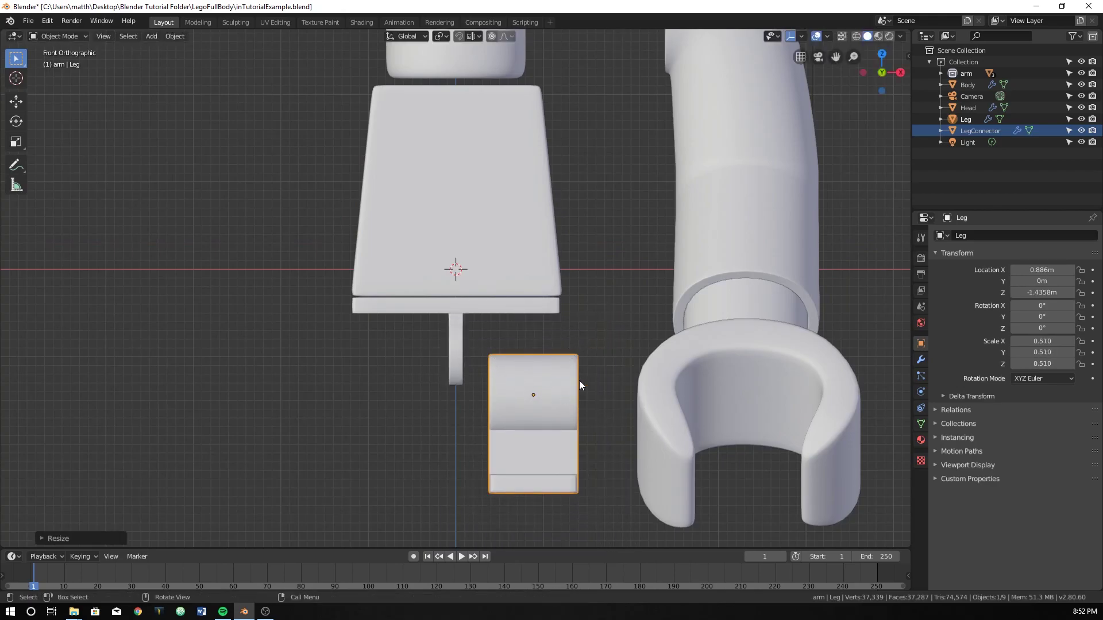
- Place the leg under the LegConnector at about X 0.623 m, Z -1.003 m, and scale it up to about 0.523
key("g")
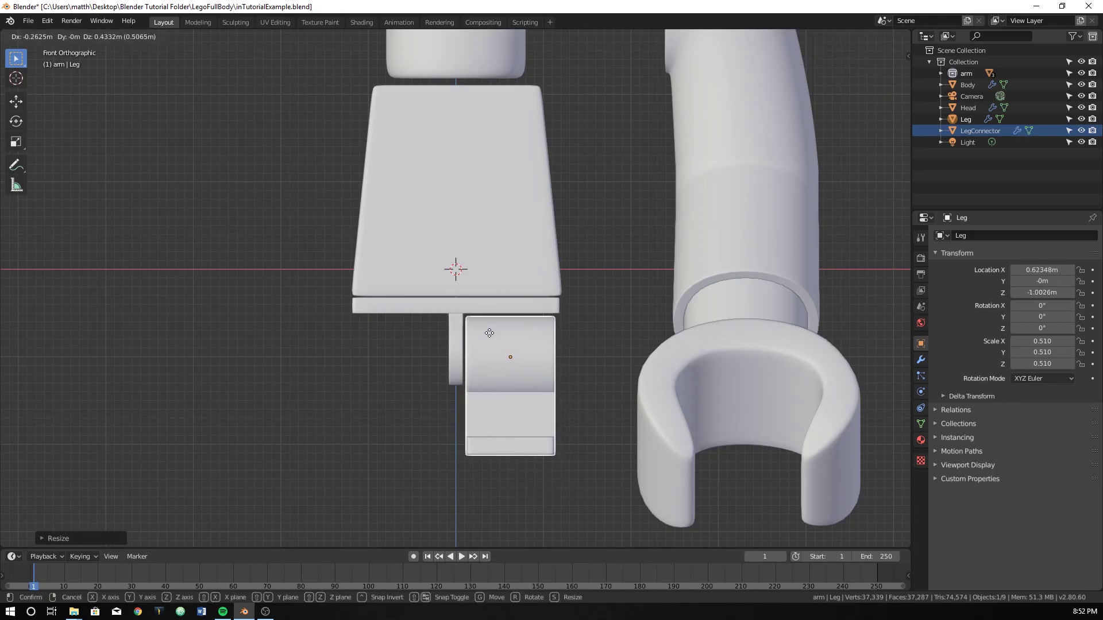
left_click(484, 330)
key("s")
left_click(561, 378)
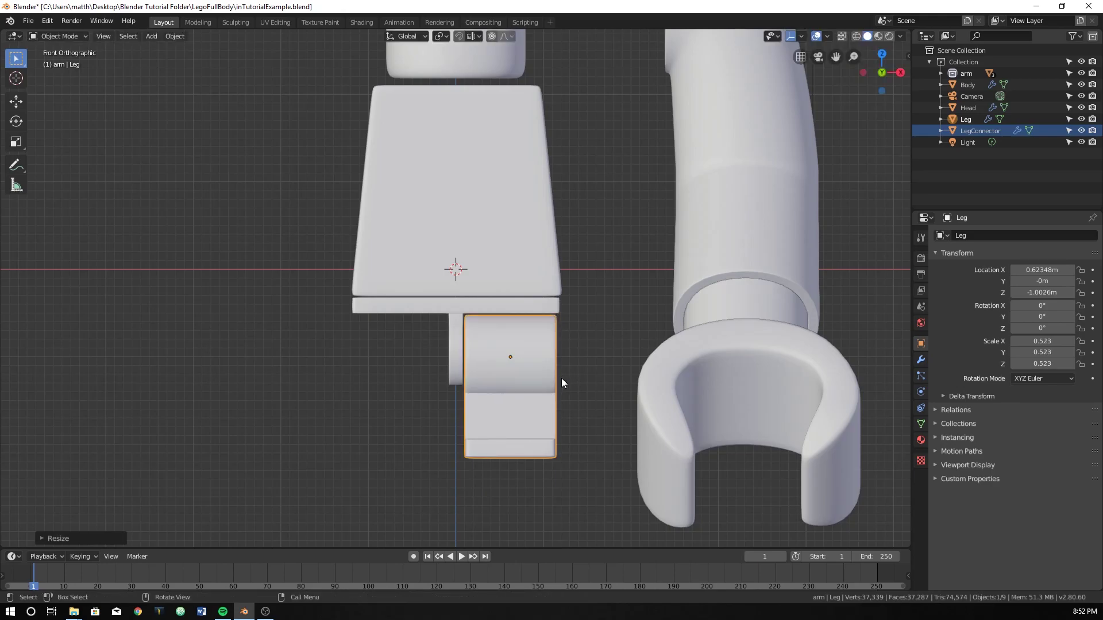
- Fine-tune the leg's fit between the post and the connector's outer edge with a scale of about 0.539 and X about 0.63 m
key("s")
left_click(561, 379)
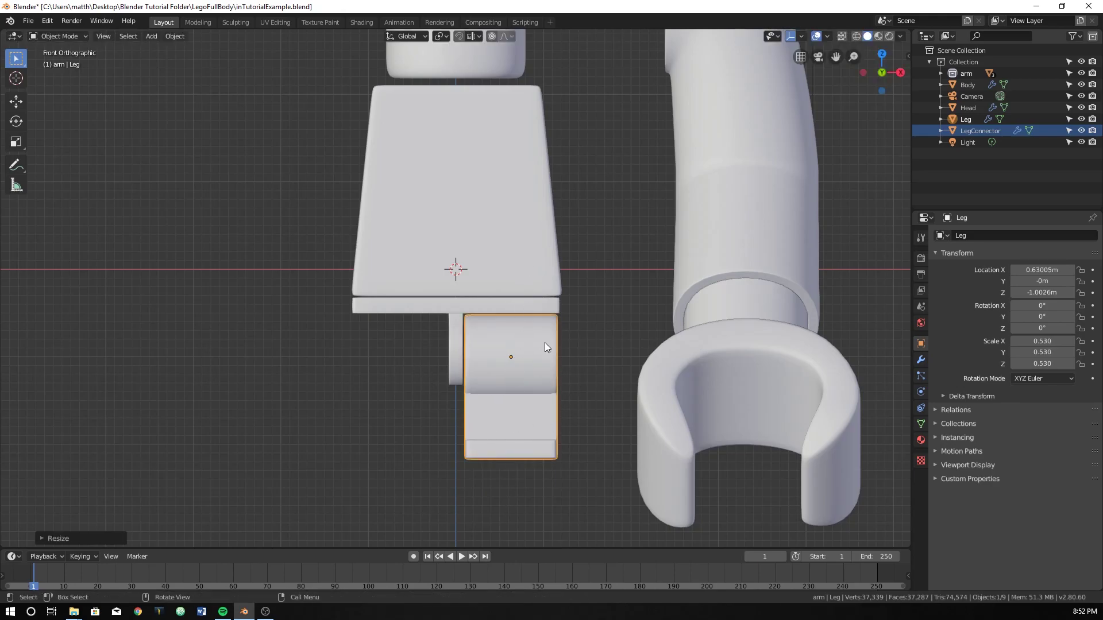
key("s")
left_click(617, 401)
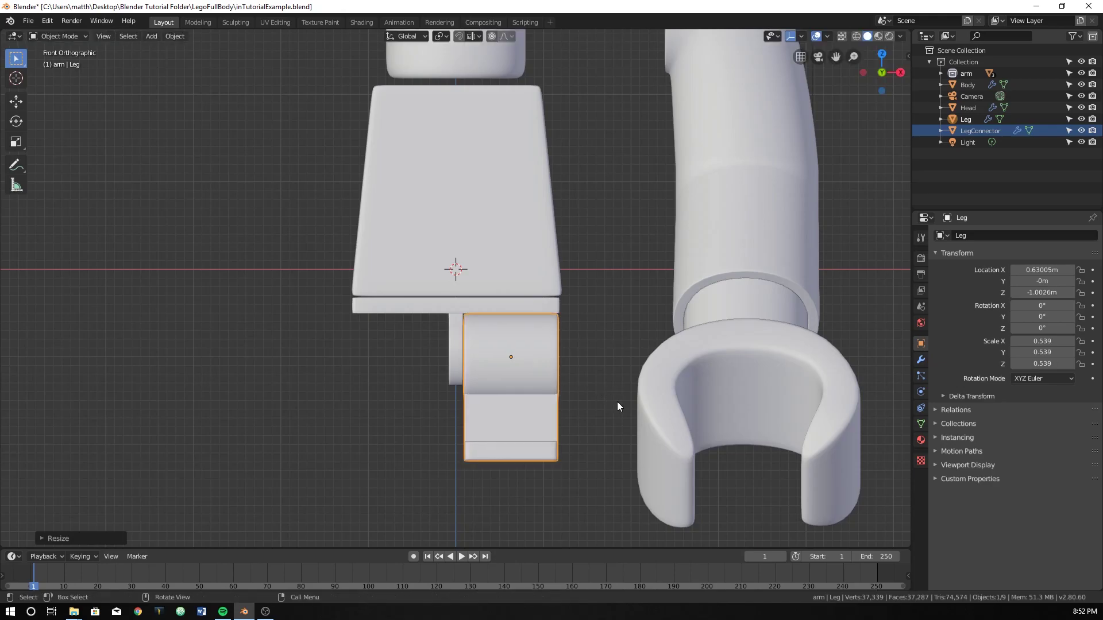
key("g")
left_click(616, 402)
scroll(616, 398, "up", 3)
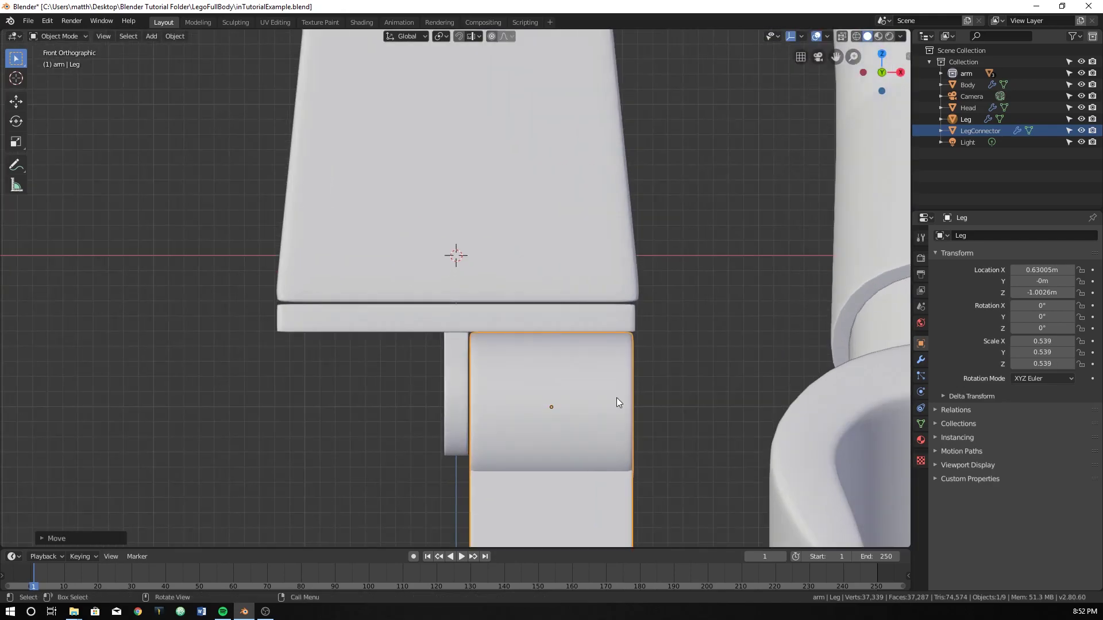
scroll(616, 397, "down", 3)
- Select all objects of the arm collection, scale them down to less than half size and place them beside the body
scroll(684, 387, "down", 2)
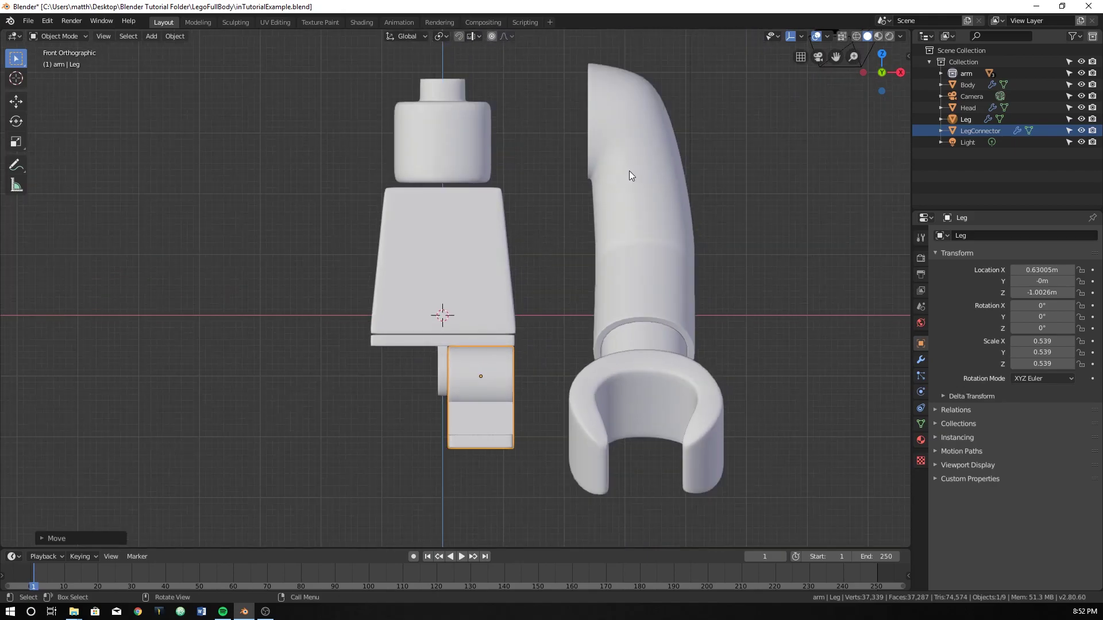
left_click(874, 101)
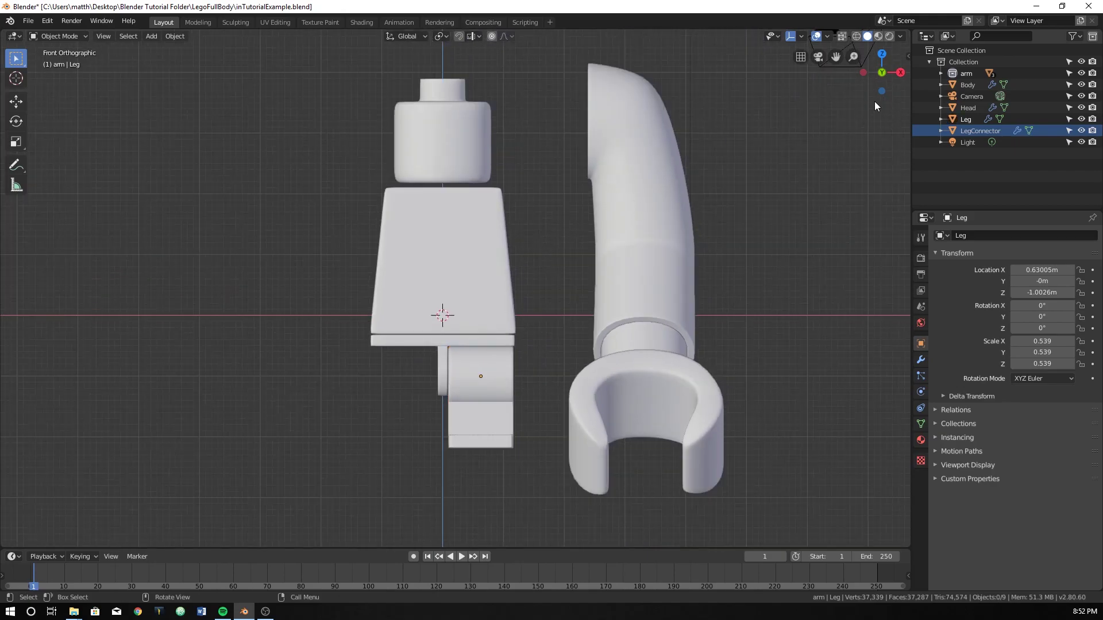
left_click(953, 74)
right_click(950, 73)
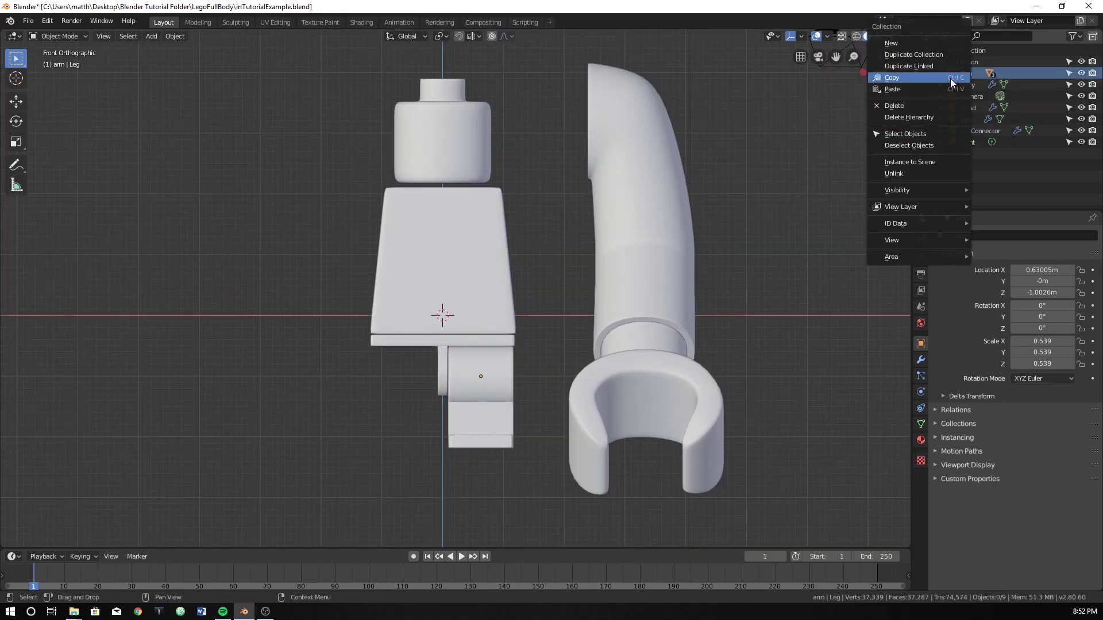
right_click(946, 73)
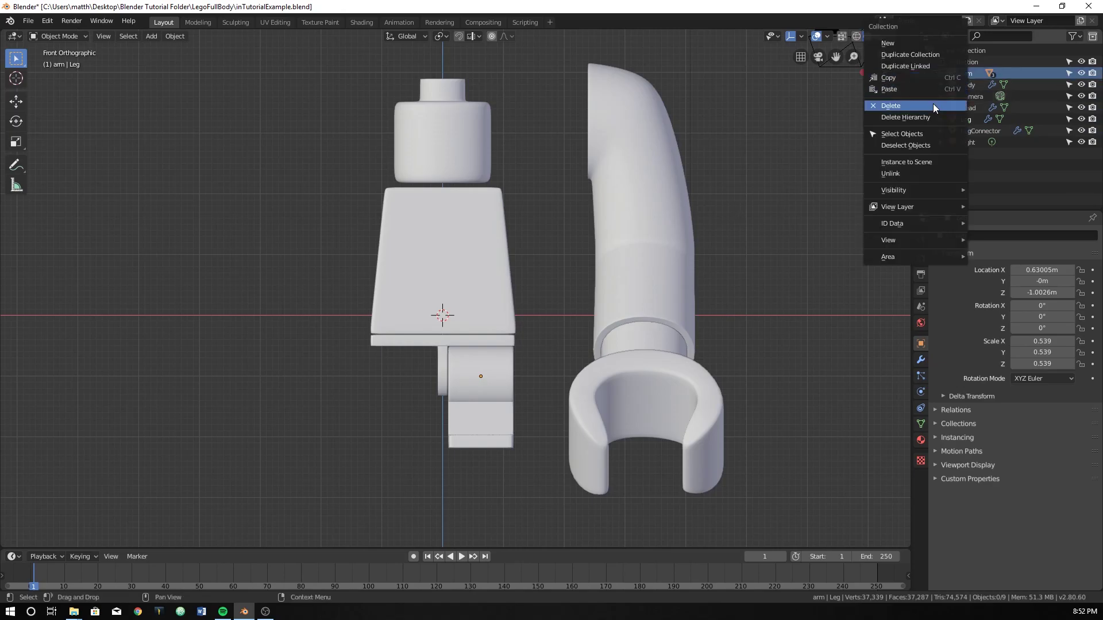
left_click(913, 128)
key("s")
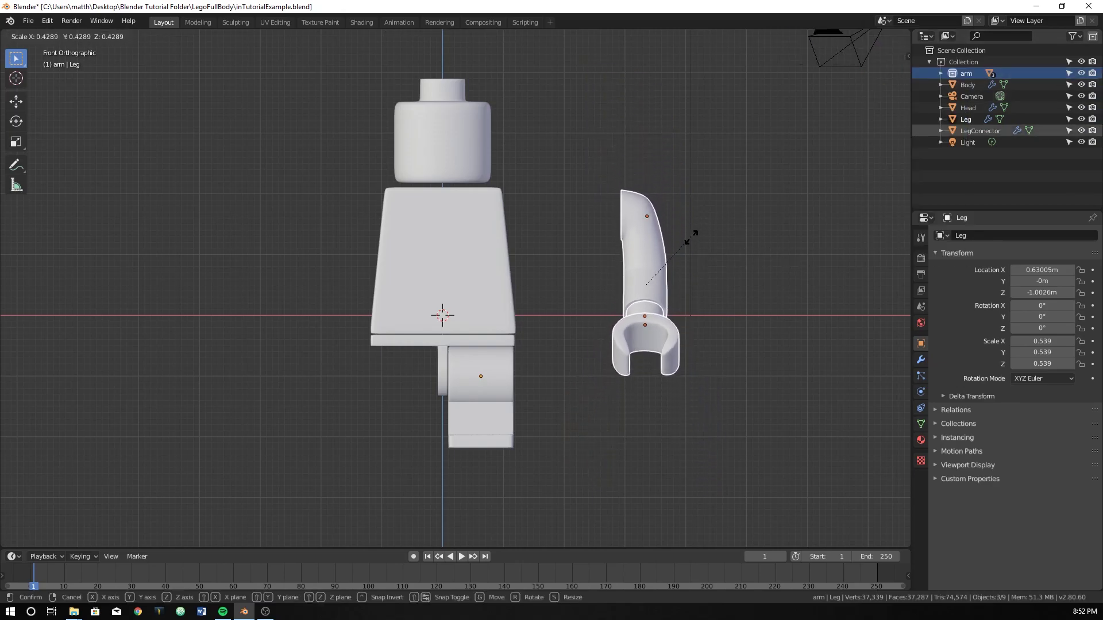
left_click(683, 247)
key("g")
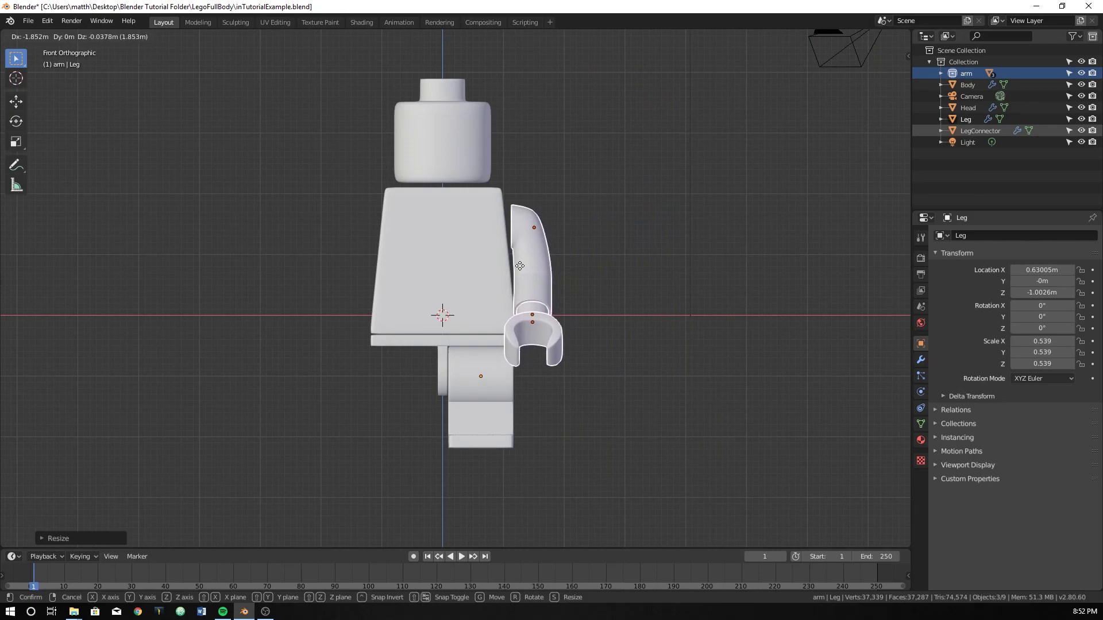
left_click(520, 272)
- Rotate the arm by about 5° and fine-tune its angle so its inner side follows the body's slanted edge, with the shoulder against it
scroll(657, 340, "up", 2)
middle_click_drag(653, 336, 648, 384, "shift")
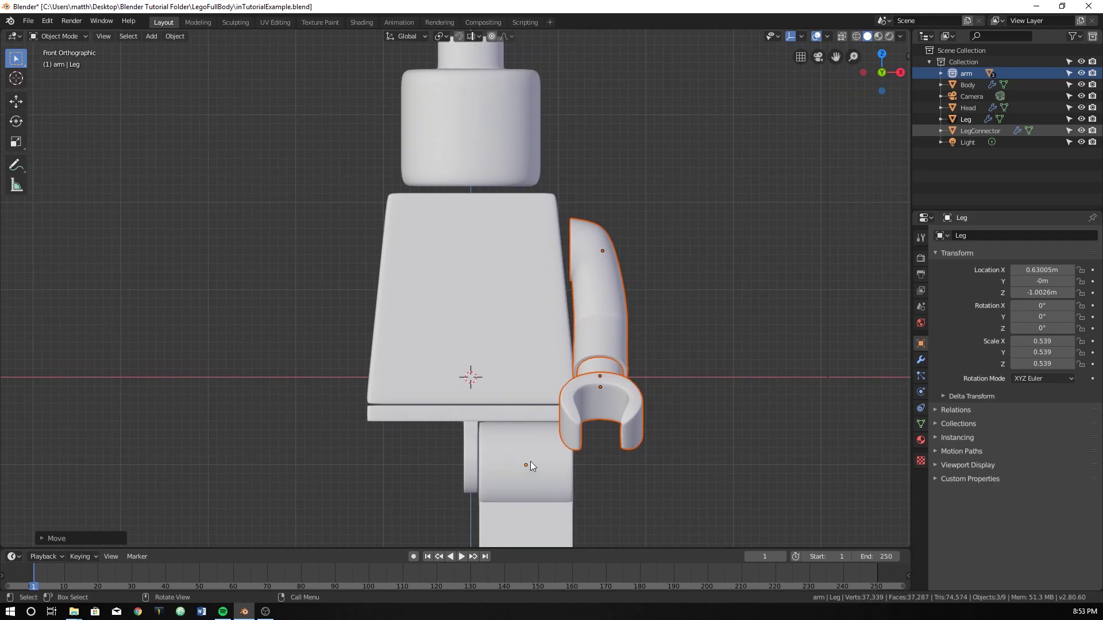
mouse_move(529, 461)
middle_mouse_down()
mouse_move(466, 432)
mouse_move(530, 439)
middle_mouse_up()
key("r")
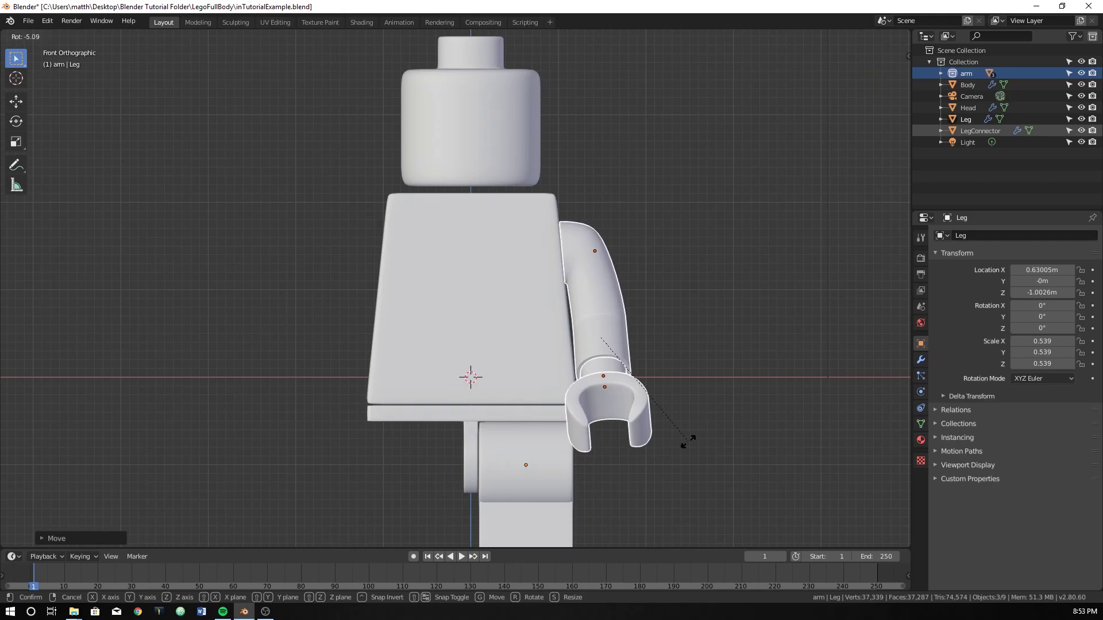
left_click(689, 439)
scroll(691, 441, "up", 3)
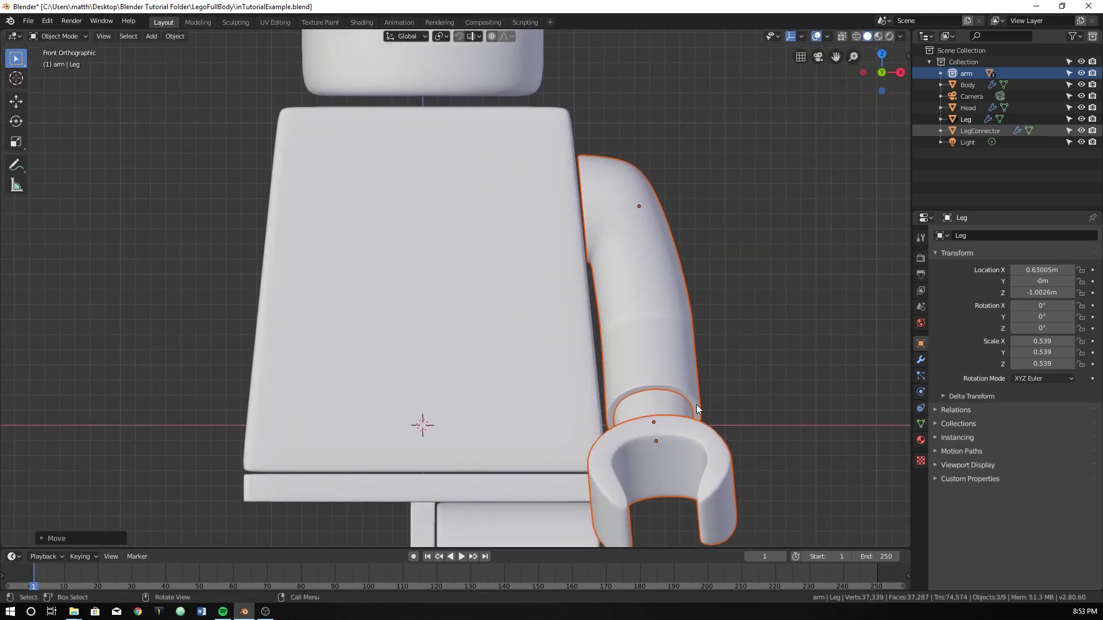
key("r")
left_click(715, 414)
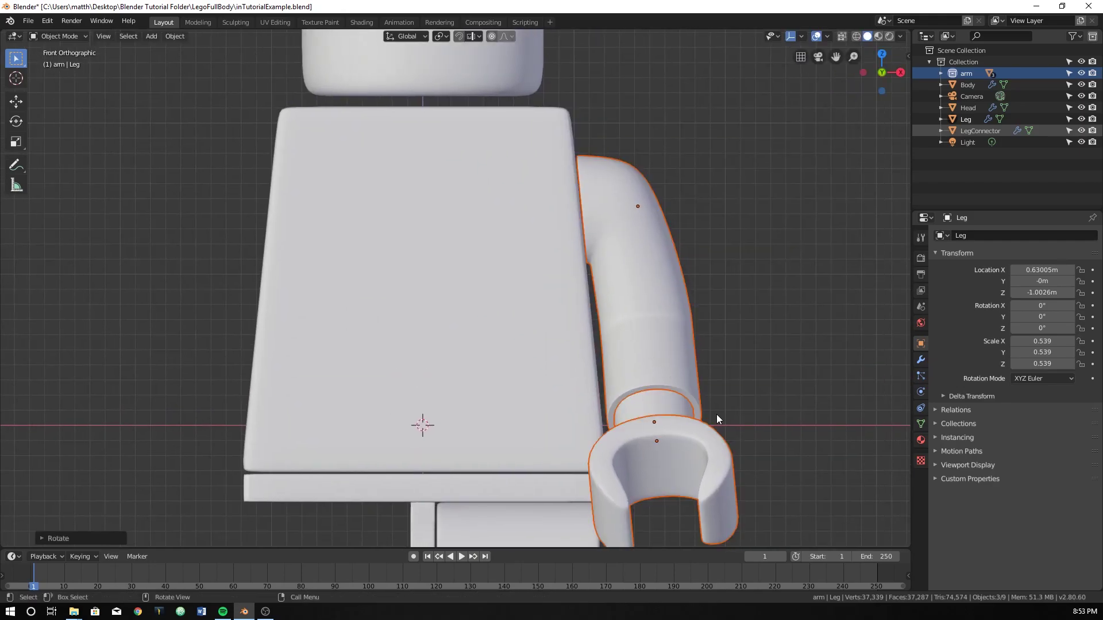
- Nudge the arm against the body and move it along Y until the shoulder is centred on the body's side
key("g")
left_click(715, 413)
key("KP_3")
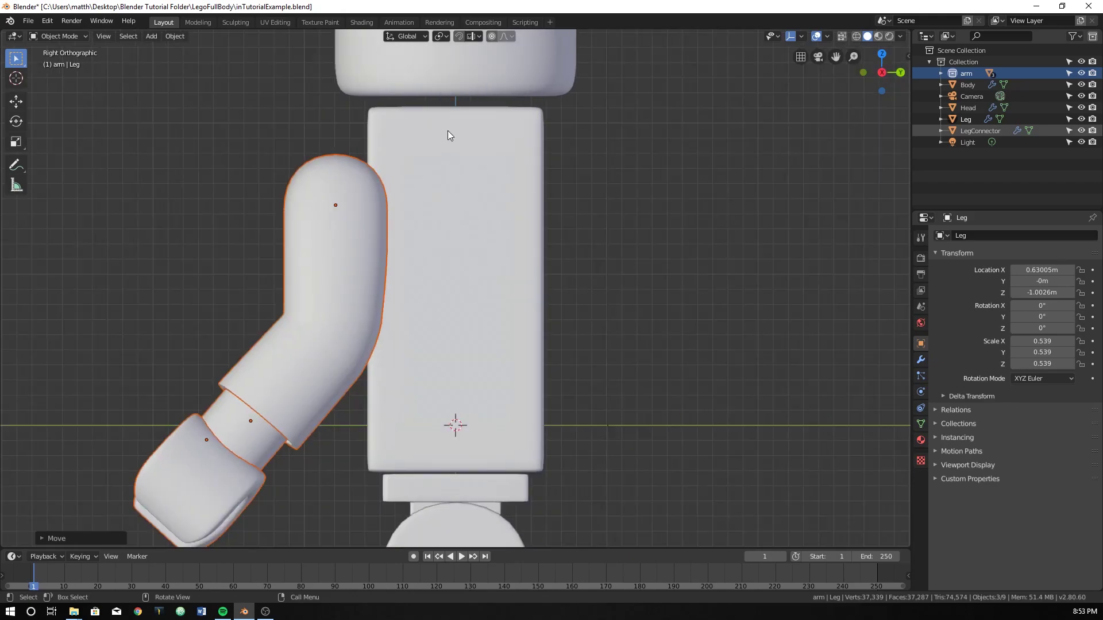
scroll(439, 218, "down", 4)
scroll(433, 261, "up", 2)
key("g")
key("y")
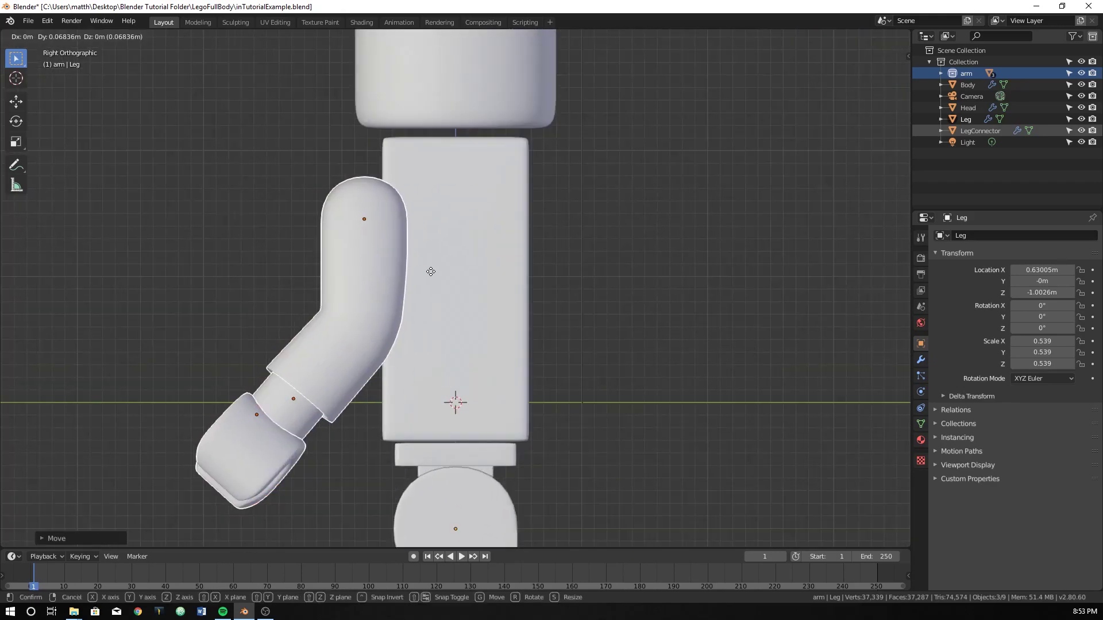
left_click(519, 274)
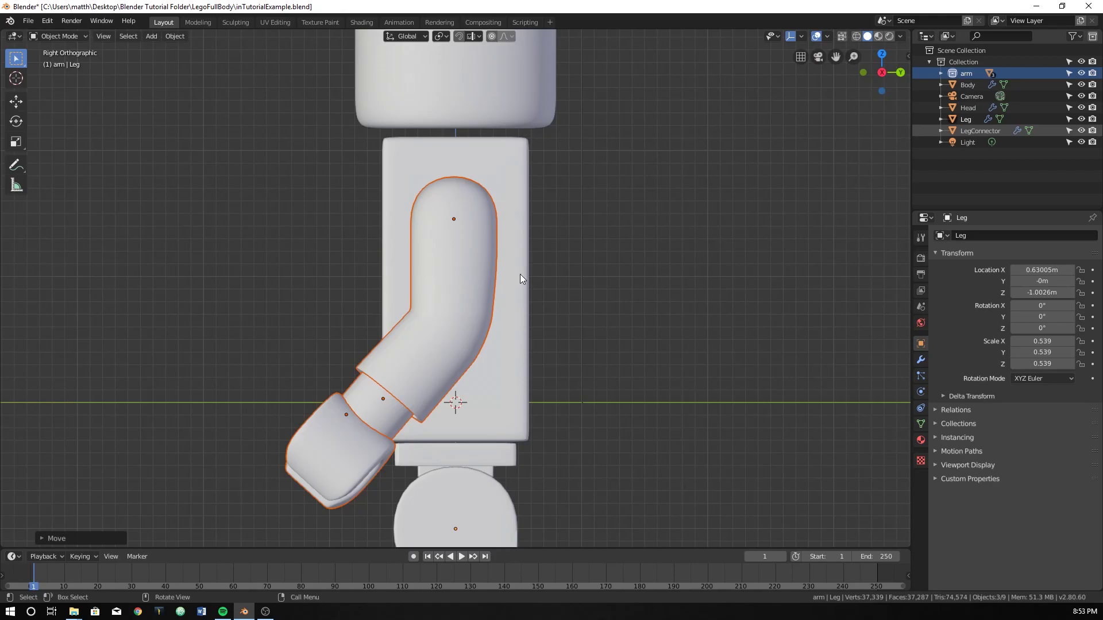
- Duplicate the whole arm with its hand and place the copy on the opposite side of the body
key("KP_1")
scroll(520, 274, "down", 5)
middle_click_drag(551, 243, 576, 231)
key("KP_1")
scroll(576, 235, "up", 4)
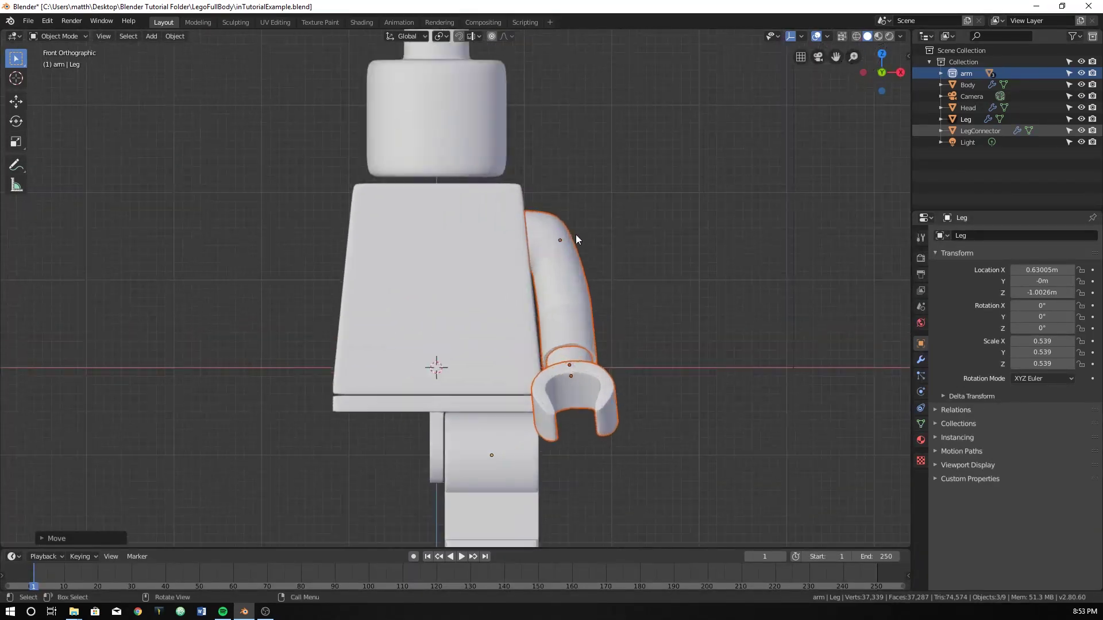
key("shift+d")
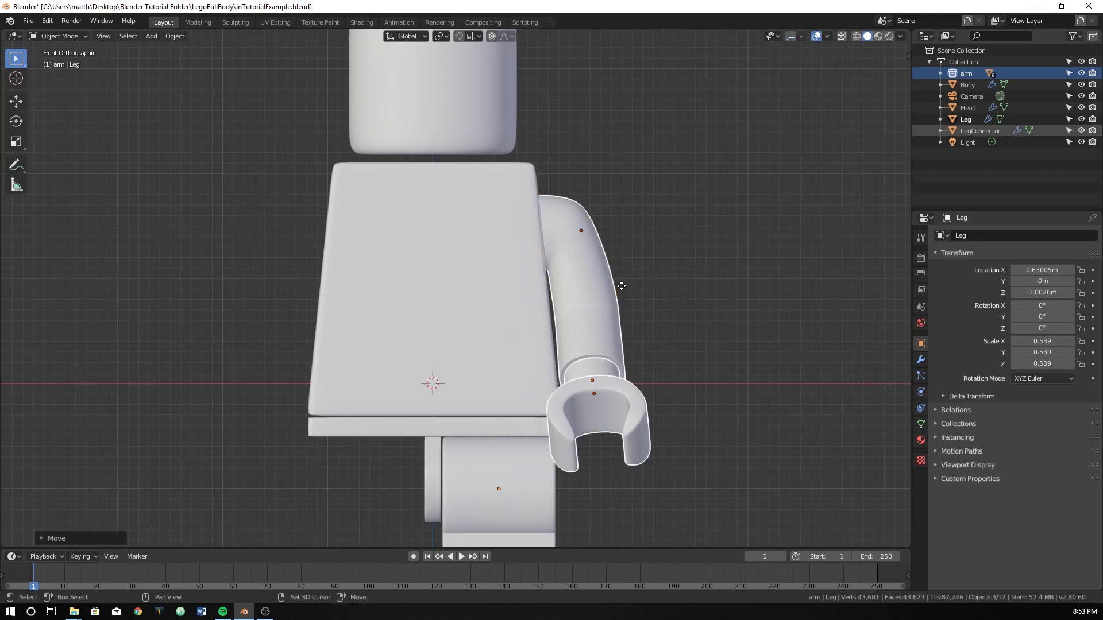
left_click(284, 299)
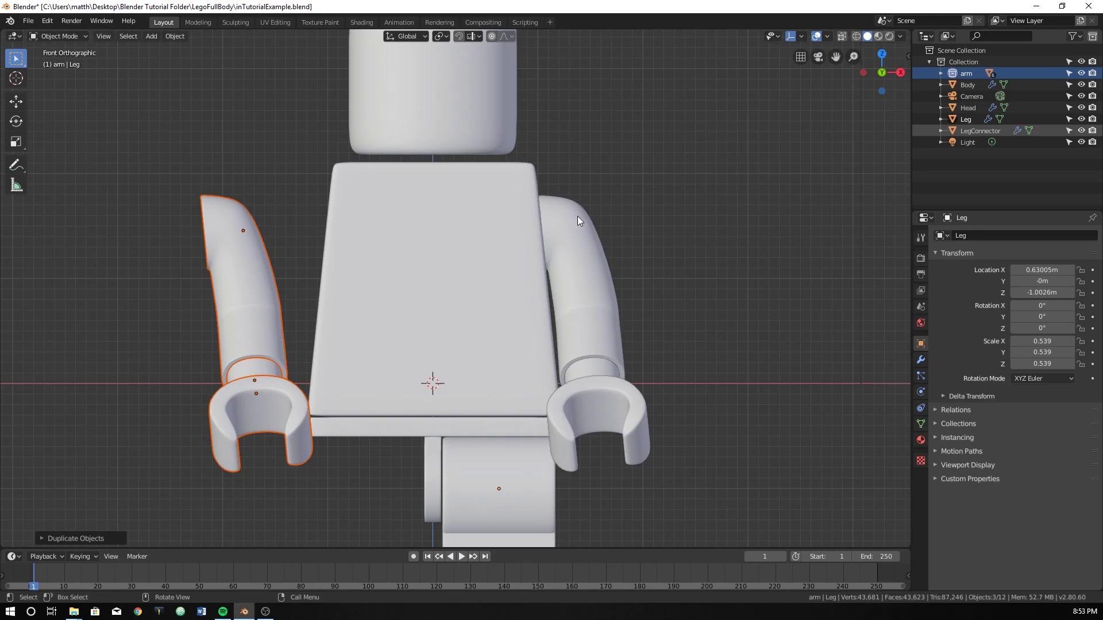
- Mirror the duplicated arm by scaling it negatively along its local X axis
key("s")
key("x")
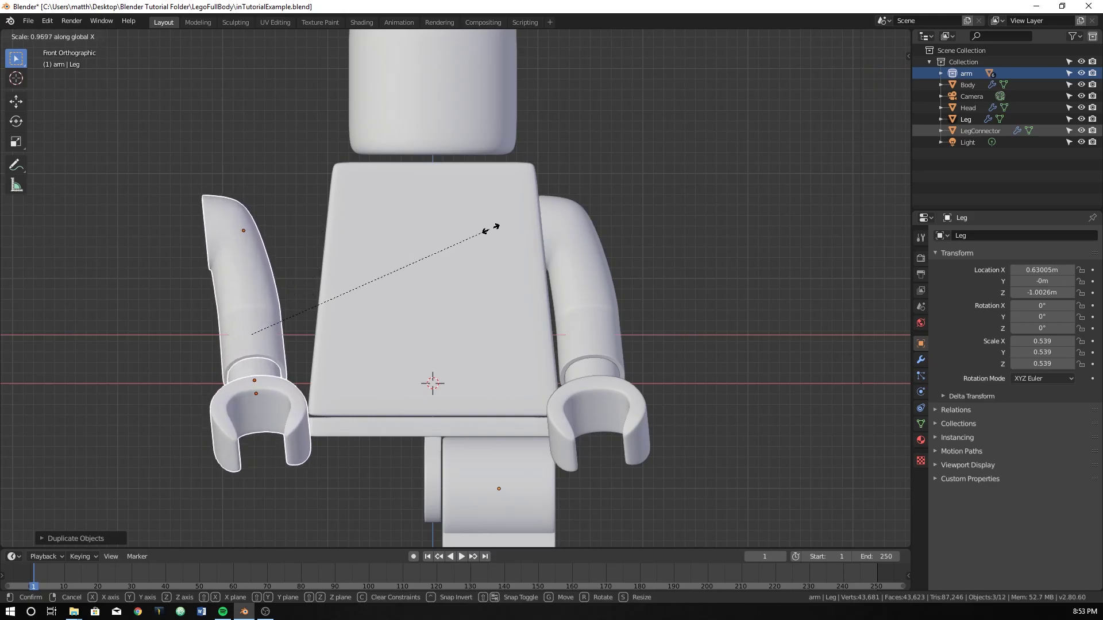
key("x")
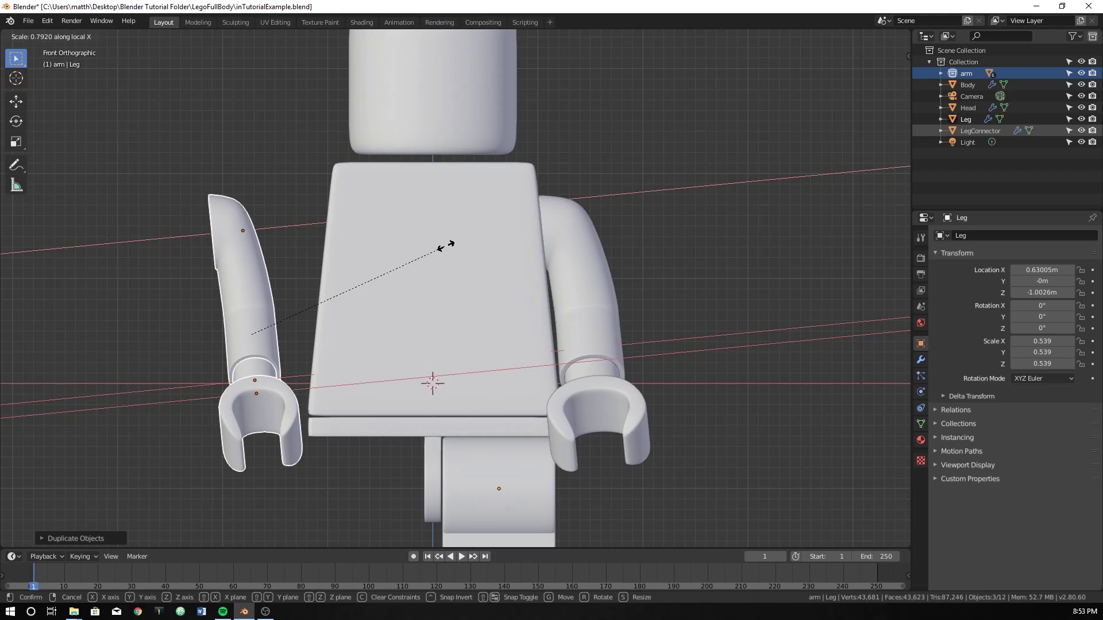
left_click(446, 247)
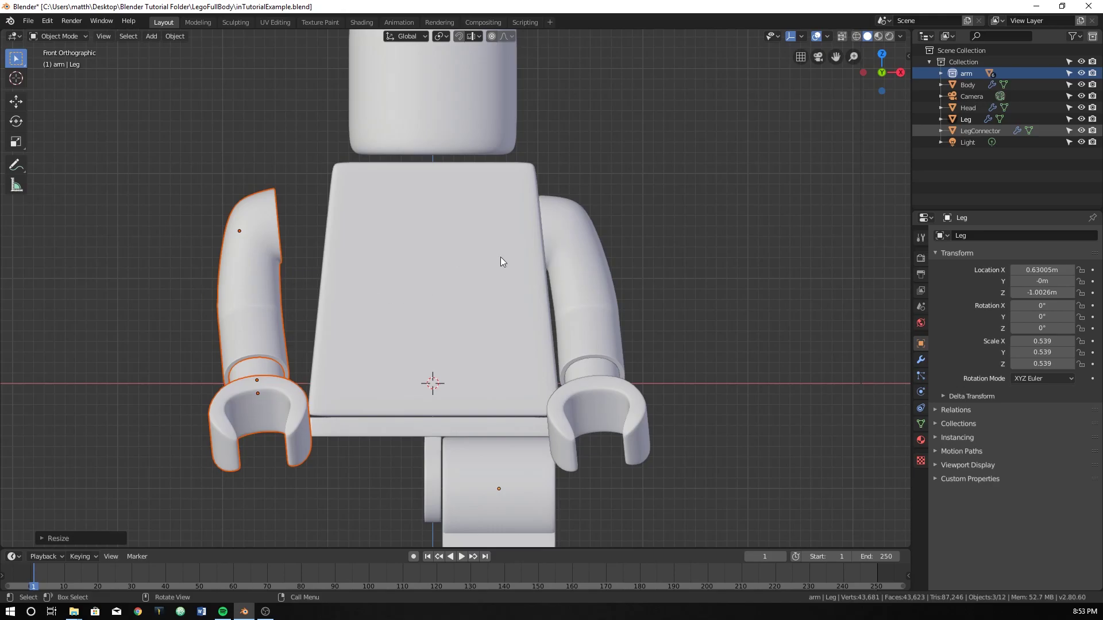
- Rotate the mirrored arm to follow the body's slanted edge and move its shoulder against the body
key("r")
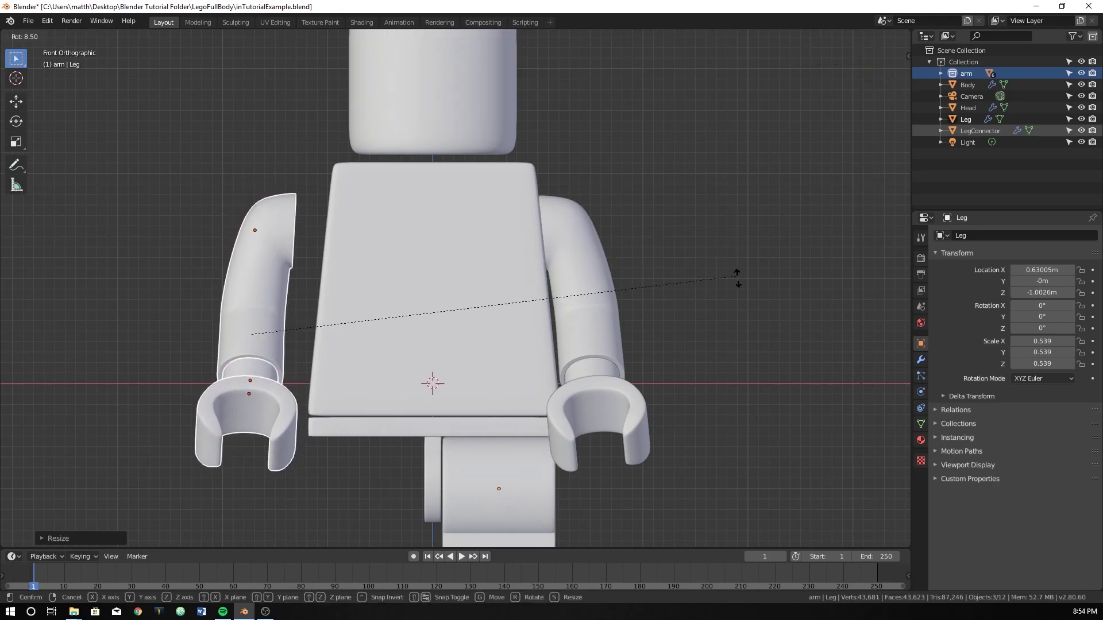
key("g")
left_click(765, 316)
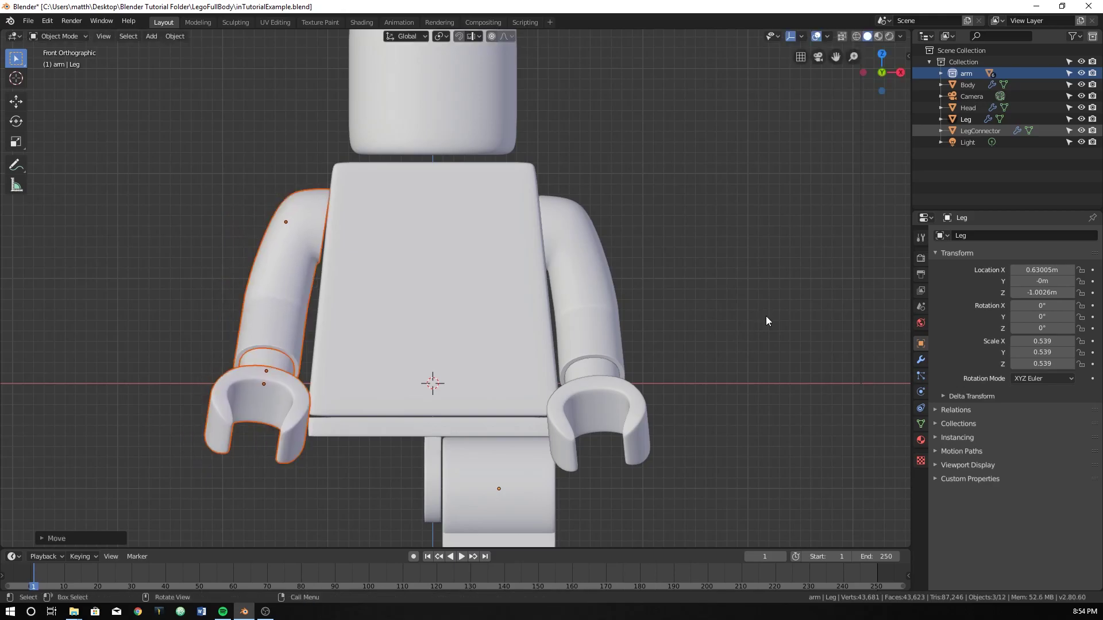
- Fine-tune the mirrored arm's angle and position so its shoulder sits flush and level with the other arm
key("r")
left_click(772, 303)
key("r")
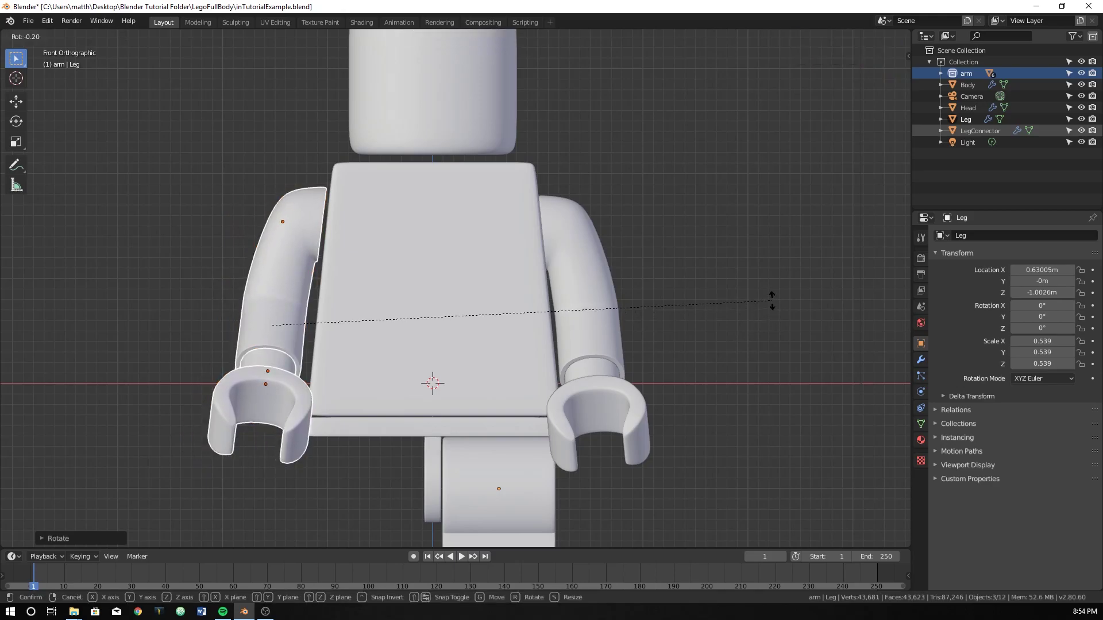
key("g")
key("r")
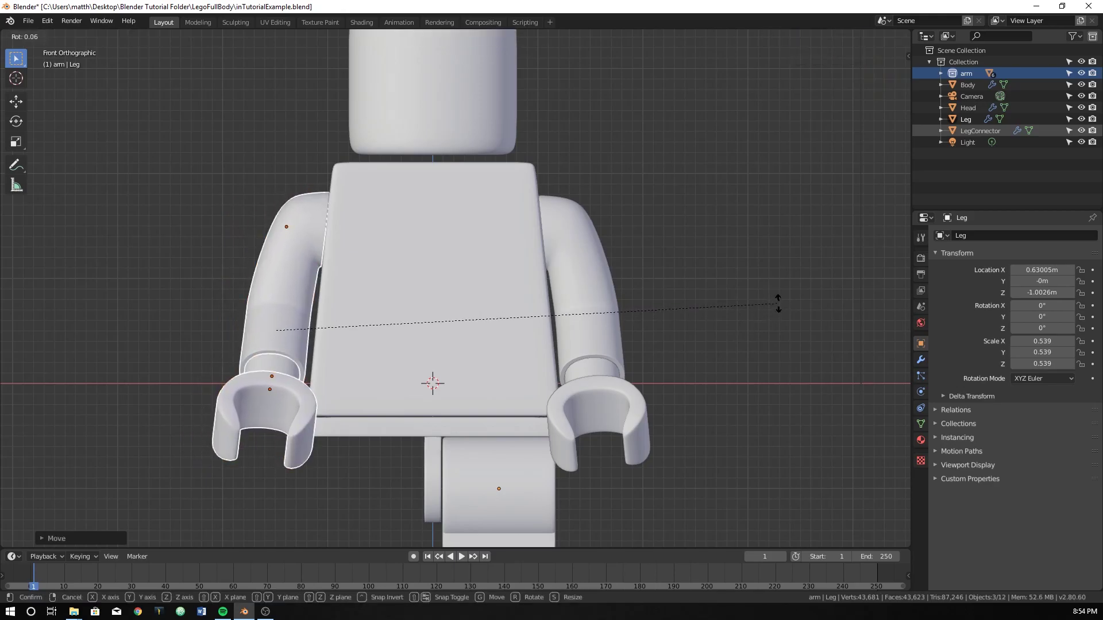
left_click(778, 303)
key("r")
left_click(778, 300)
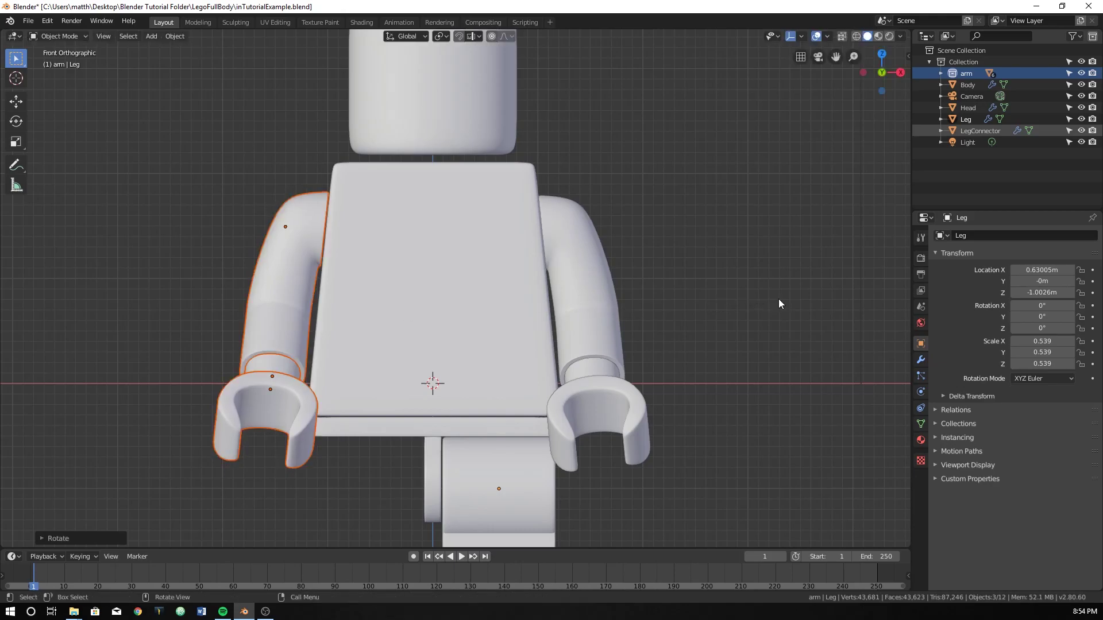
key("g")
left_click(779, 301)
middle_click_drag(770, 297, 508, 270)
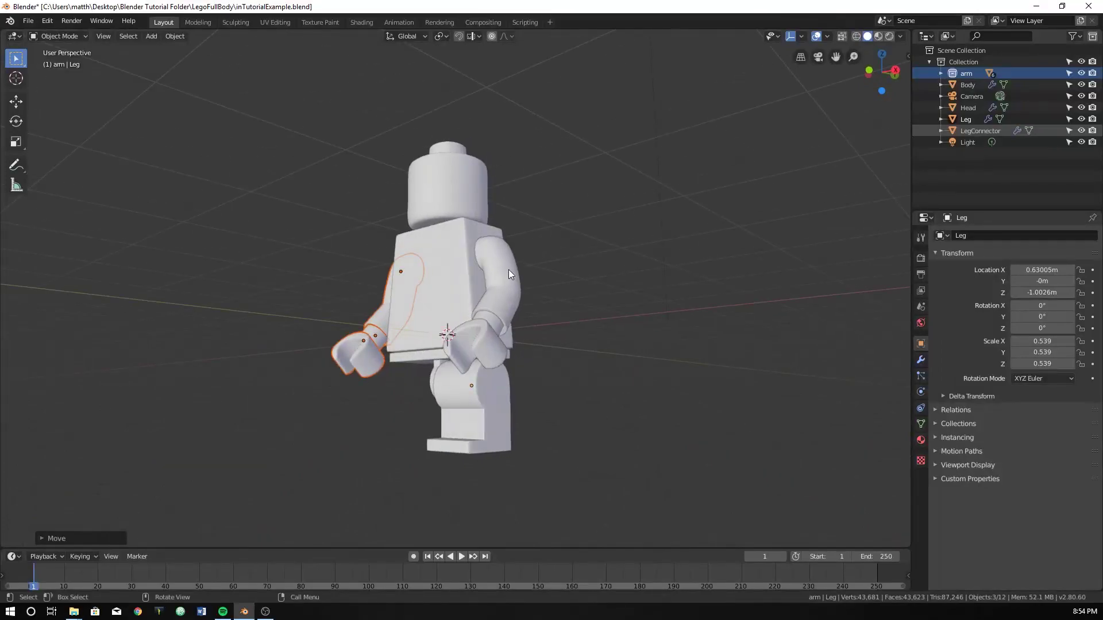
- Lengthen the leg by selecting all its foot vertices in wireframe and moving them down about 0.46 m along Z
key("KP_1")
scroll(542, 339, "up", 4)
scroll(543, 339, "down", 5, "shift")
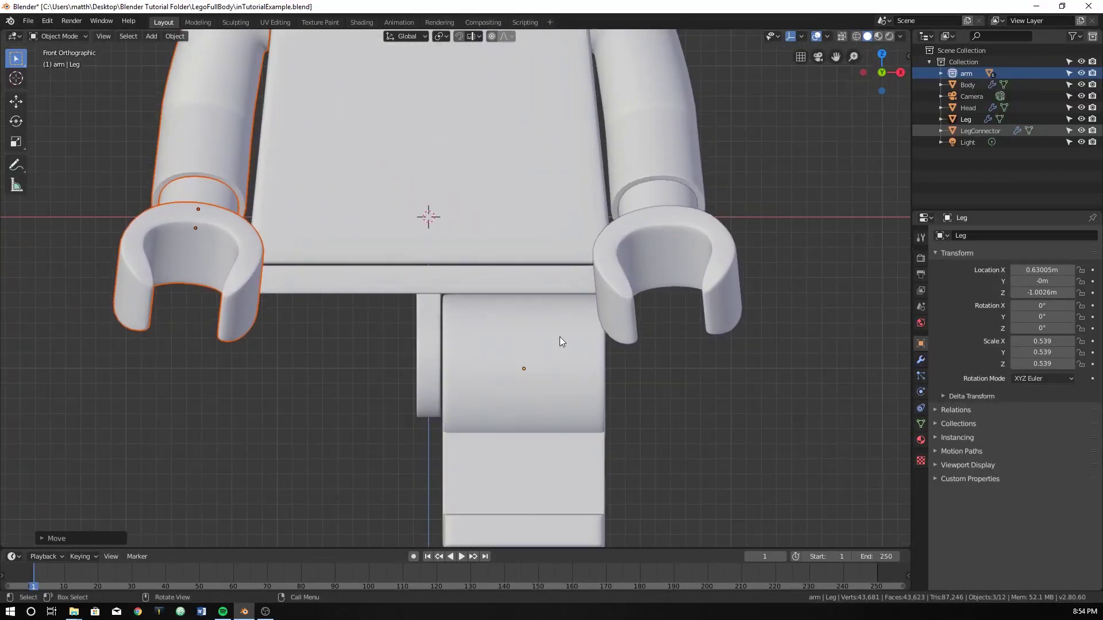
left_click(549, 393)
middle_click_drag(550, 381, 518, 270, "shift")
scroll(518, 270, "down", 5)
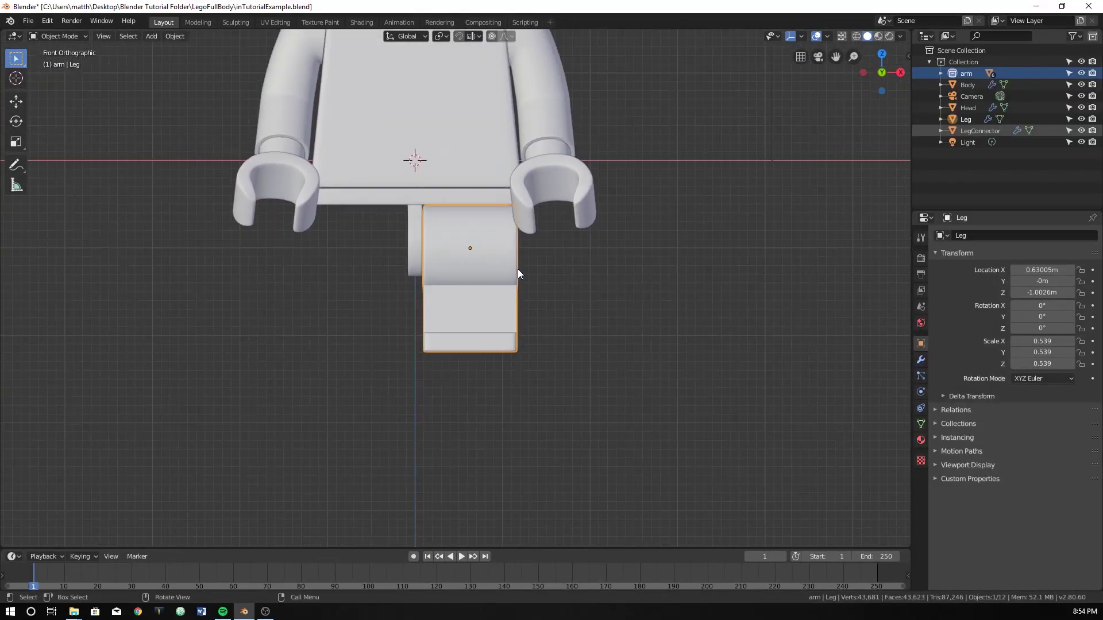
scroll(524, 313, "up", 2)
key("Tab")
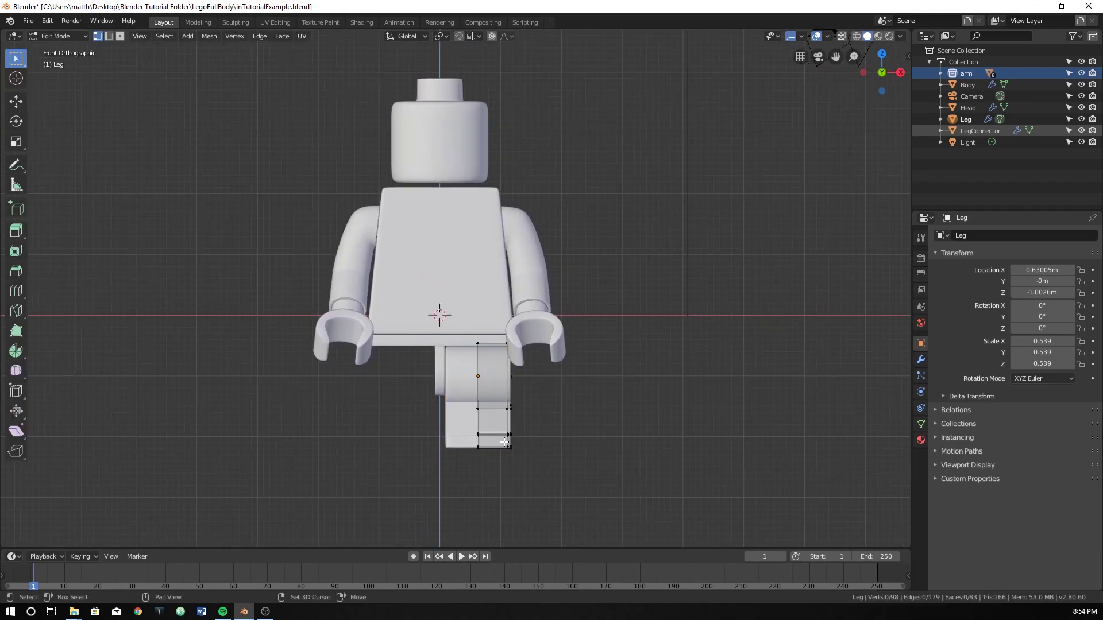
scroll(525, 322, "up", 2)
scroll(526, 336, "down", 2)
scroll(526, 336, "up", 1)
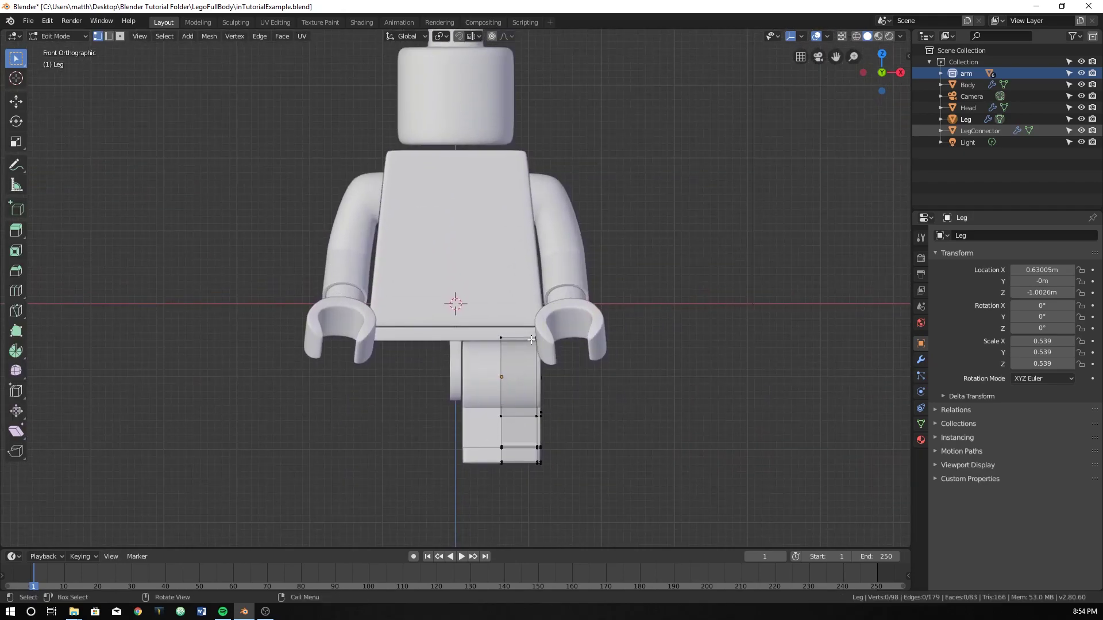
key("z")
left_click(421, 439)
mouse_move(430, 428)
left_mouse_down()
mouse_move(463, 460)
mouse_move(626, 492)
left_mouse_up()
key("g")
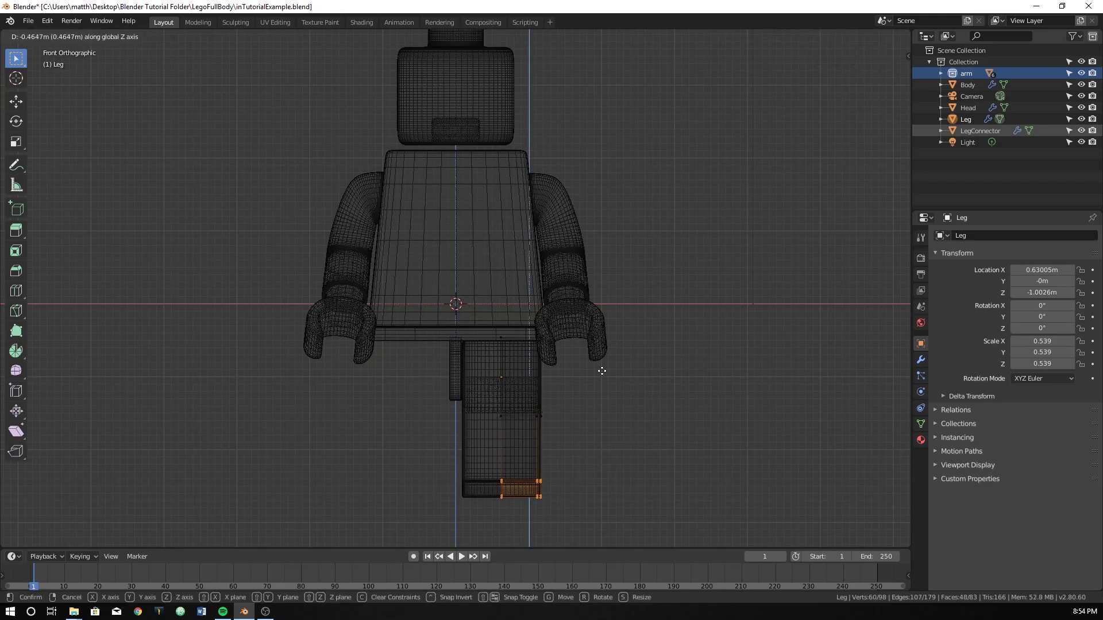
left_click(602, 376)
key("a")
key("Tab")
scroll(609, 364, "down", 2)
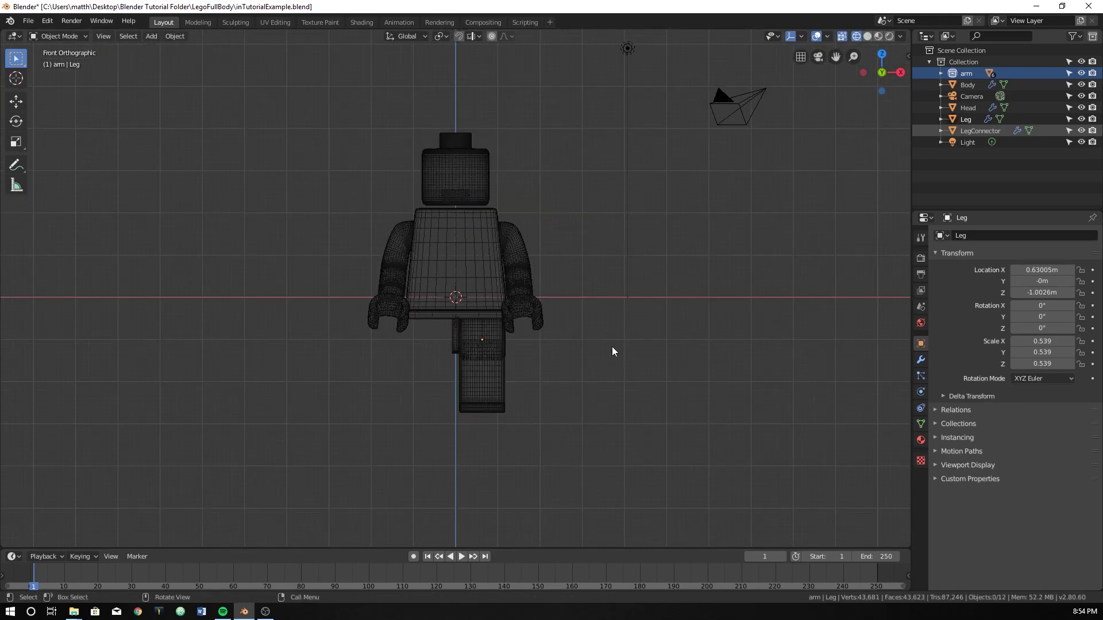
- Return to solid shading and raise the leg along Z to about -0.994 m, against the underside of the LegConnector
key("z")
left_click(695, 368)
middle_click_drag(629, 346, 549, 294)
scroll(553, 341, "up", 6)
left_click(522, 291)
key("g")
key("z")
left_click(511, 306)
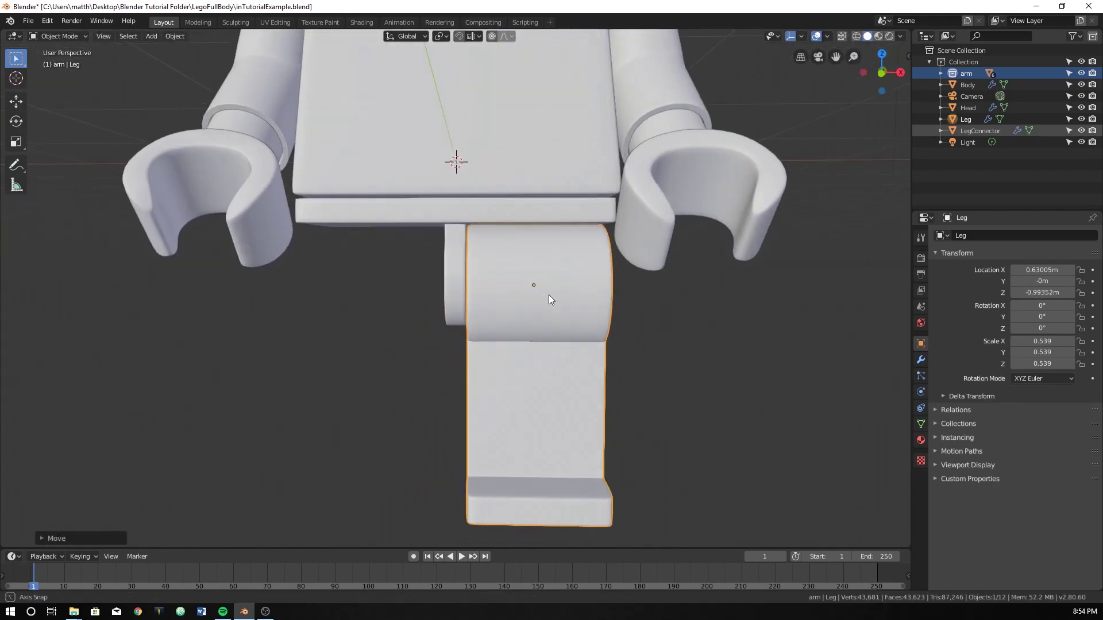
- In the LegConnector's mesh, select the entire linked hip disc, enlarge it and move it down about 0.066 m onto the leg's round top
left_click(447, 274)
middle_click_drag(407, 305, 508, 277)
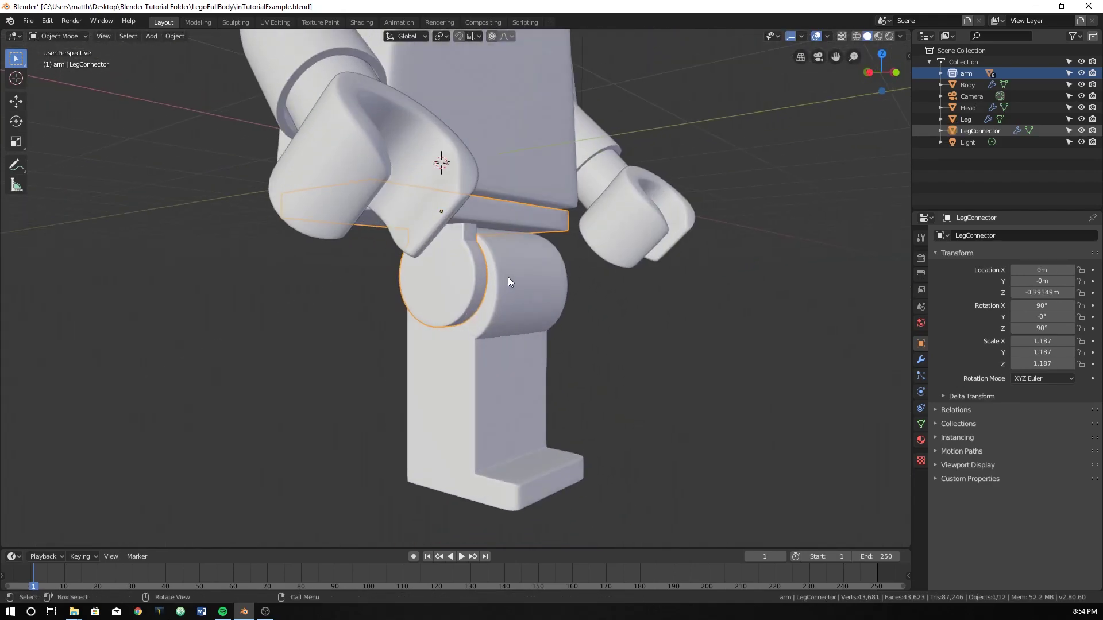
key("Tab")
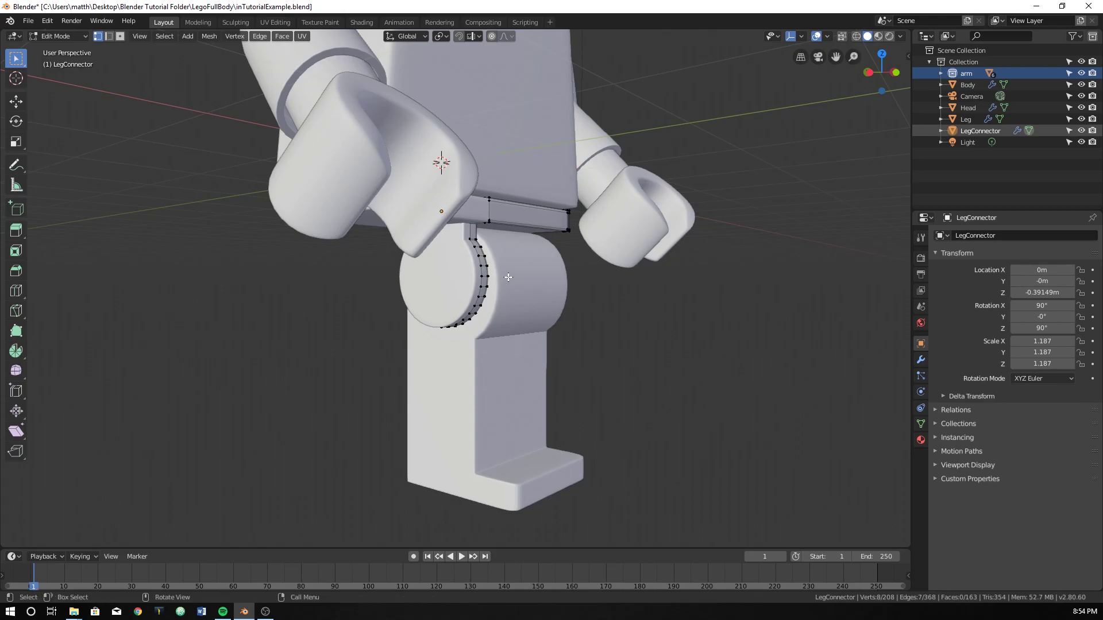
key("KP_1")
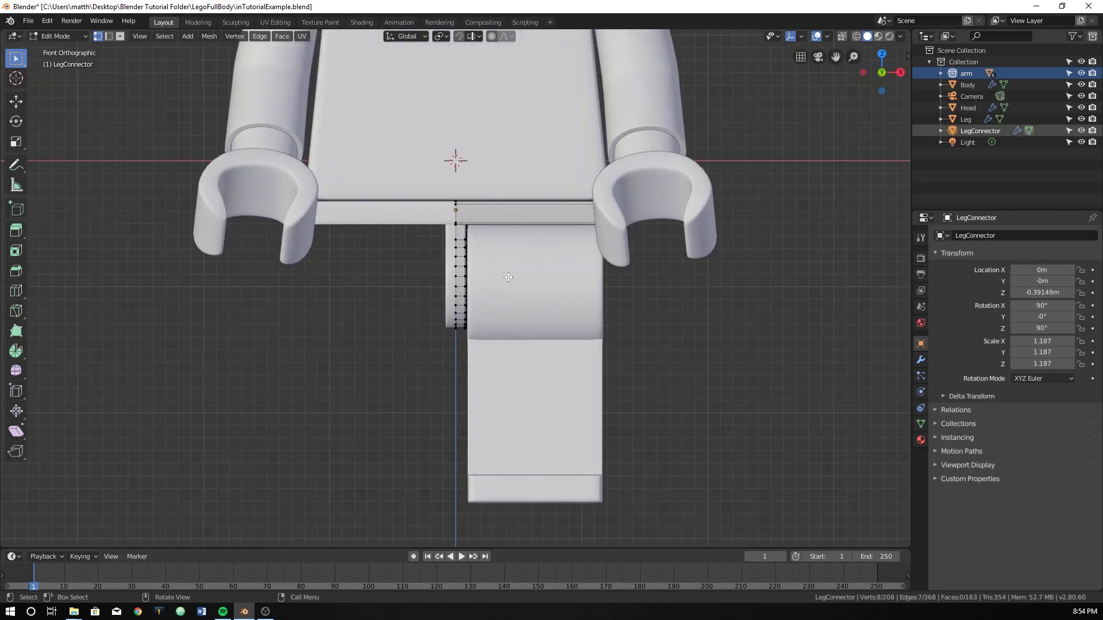
key("KP_3")
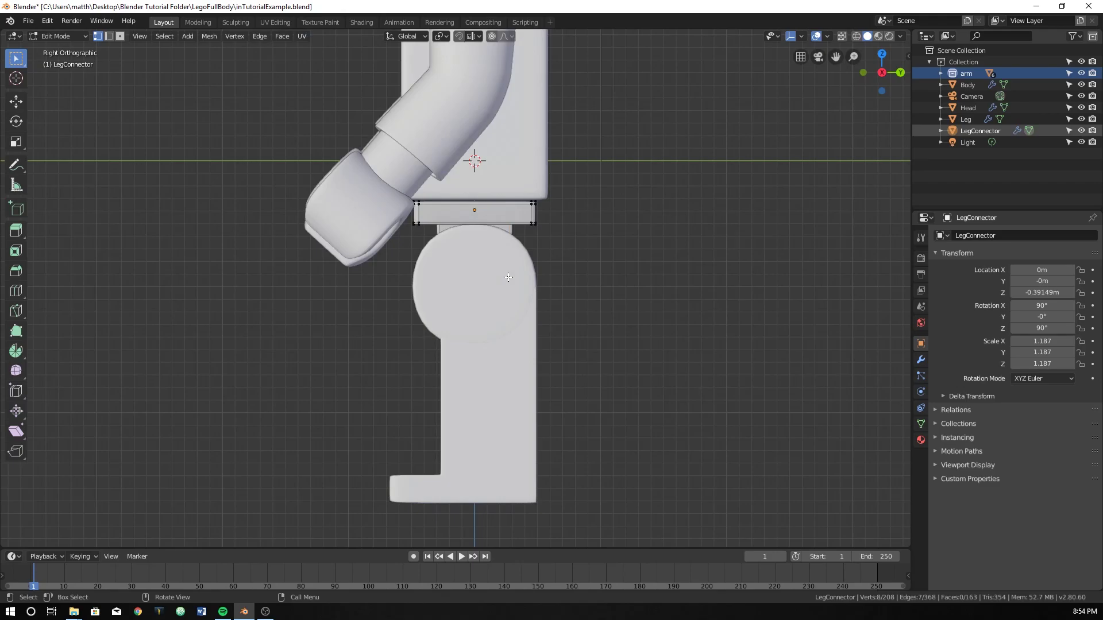
key("ctrl+KP_3")
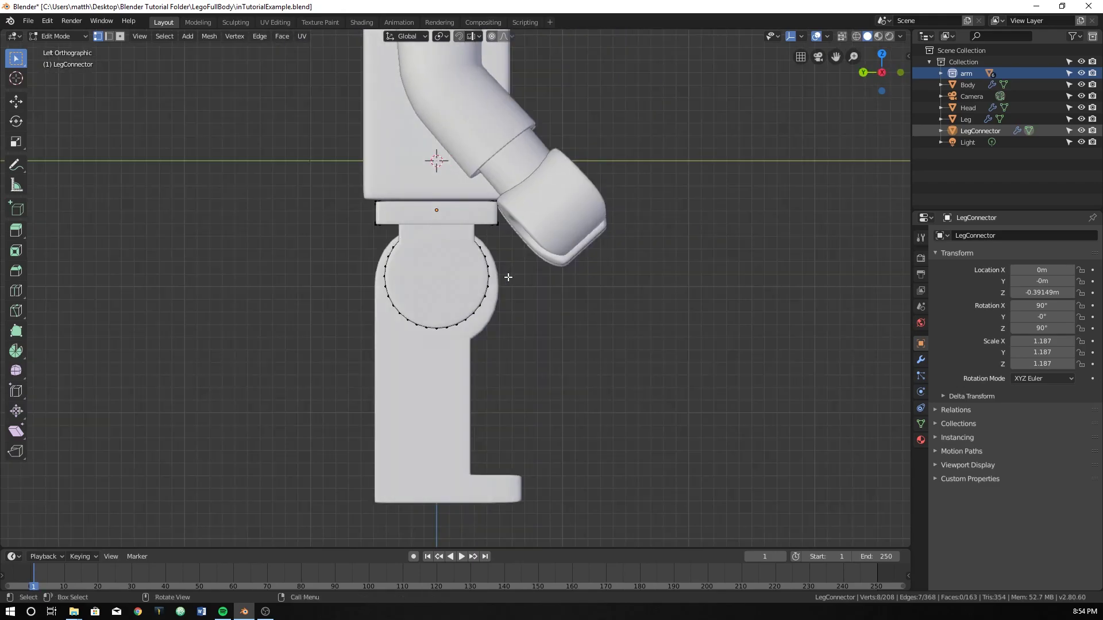
key("z")
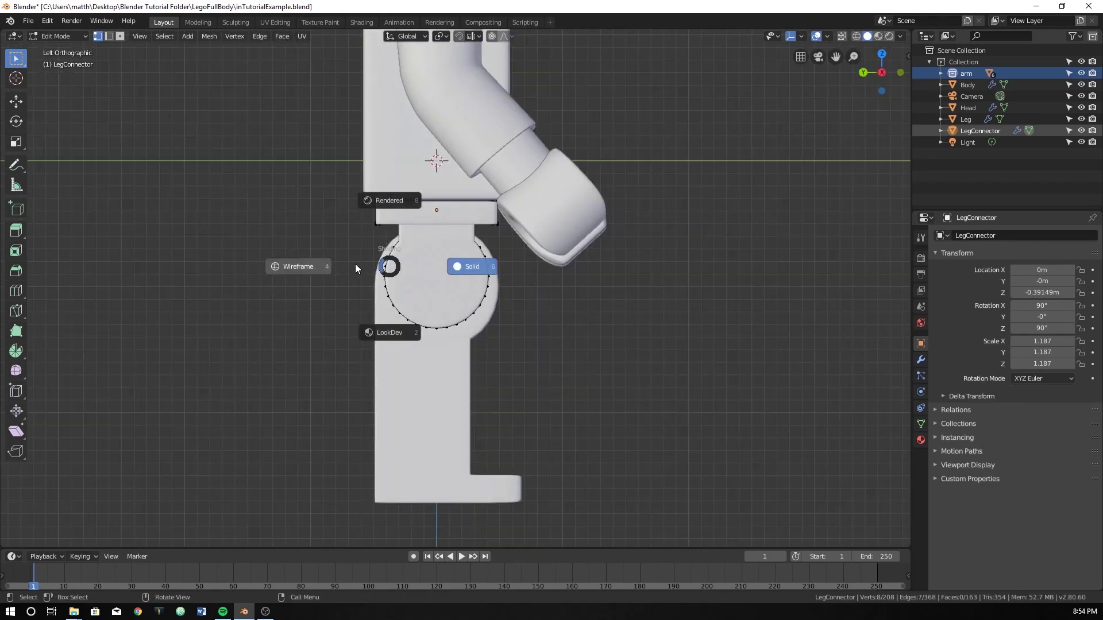
left_click(283, 267)
scroll(305, 267, "up", 3)
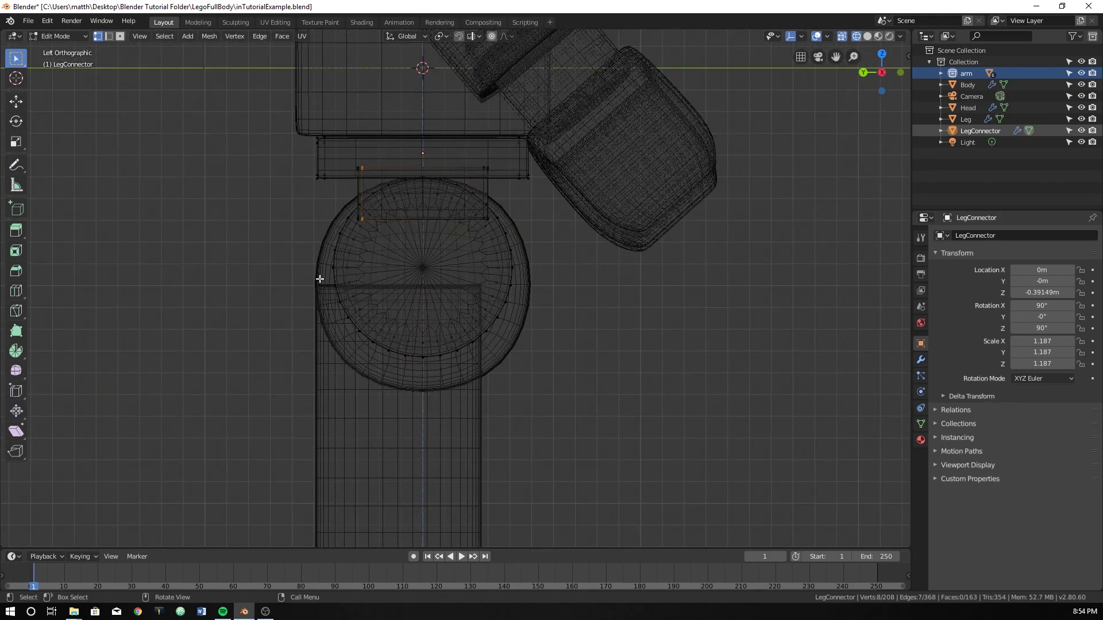
left_click(512, 268)
key("ctrl+l")
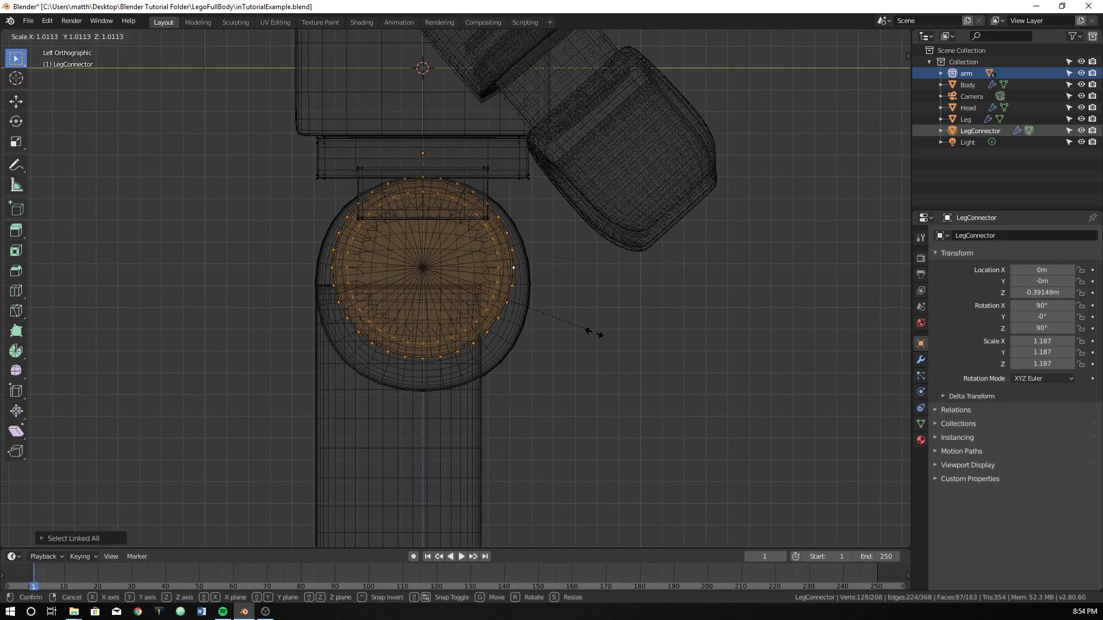
key("s")
left_click(612, 343)
key("g")
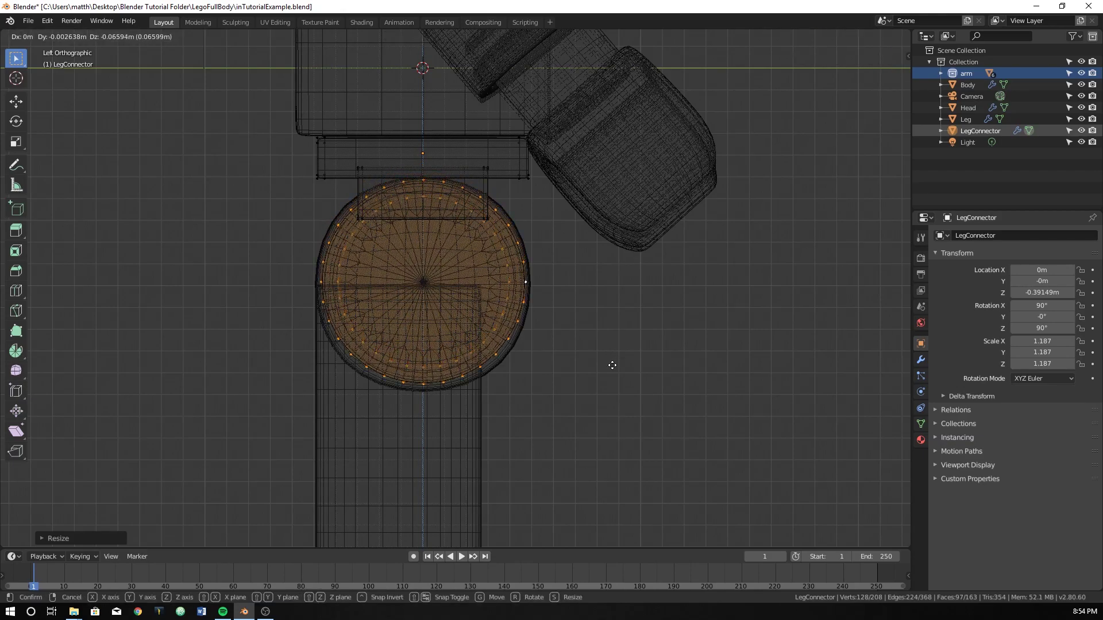
left_click(613, 366)
- Scale the hip disc by about 1.056 to match the leg's circular outline, then restore solid shading in Object Mode
key("s")
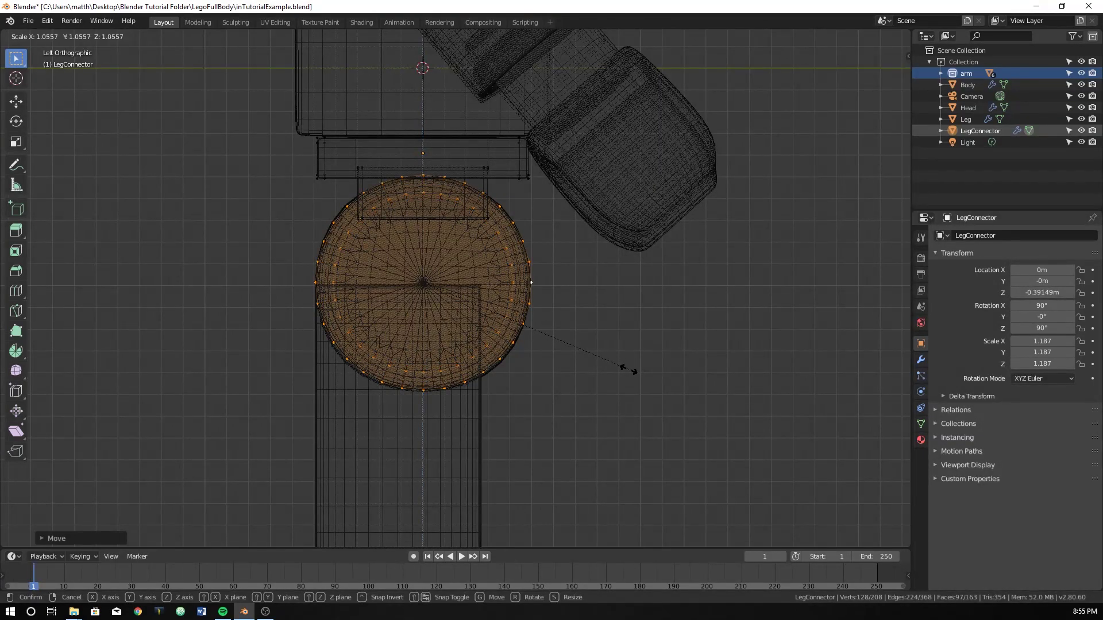
left_click(629, 371)
key("g")
left_click(629, 371)
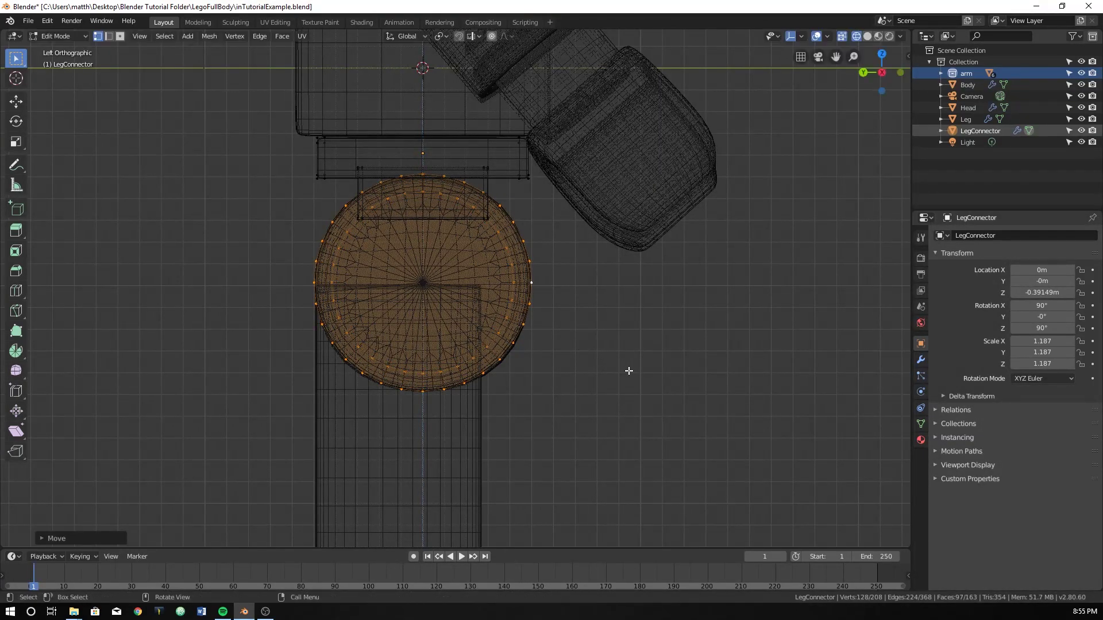
key("z")
left_click(712, 366)
key("Tab")
- Duplicate the leg and move the copy along X to about -0.639 m, on the other side of the LegConnector
mouse_move(715, 364)
middle_mouse_down()
mouse_move(546, 359)
mouse_move(582, 359)
mouse_move(575, 348)
middle_mouse_up()
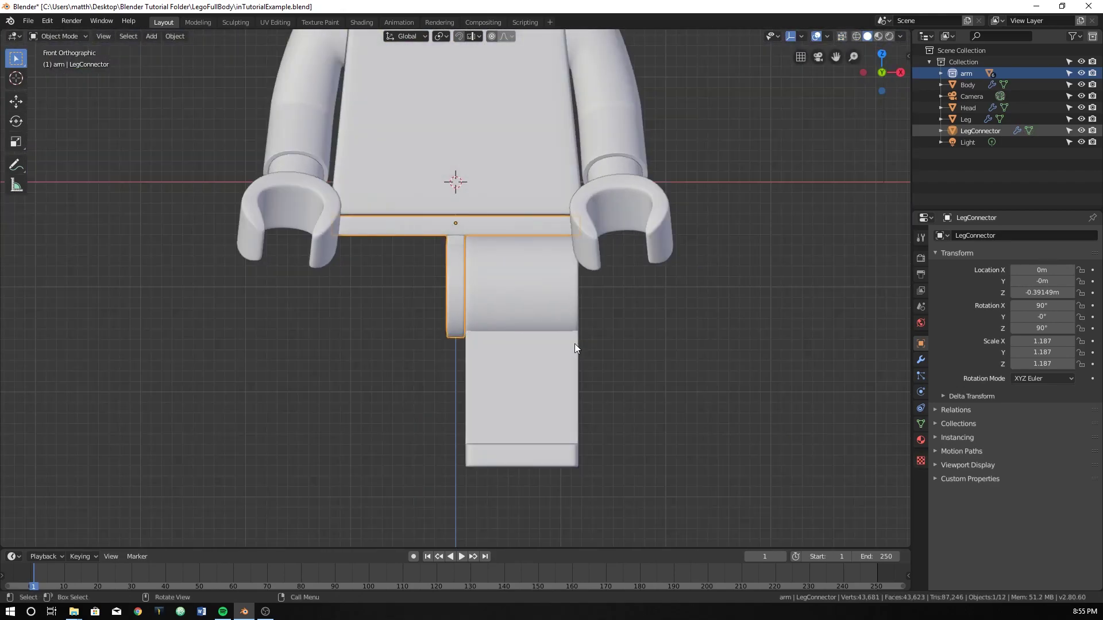
left_click(549, 327)
key("shift+d")
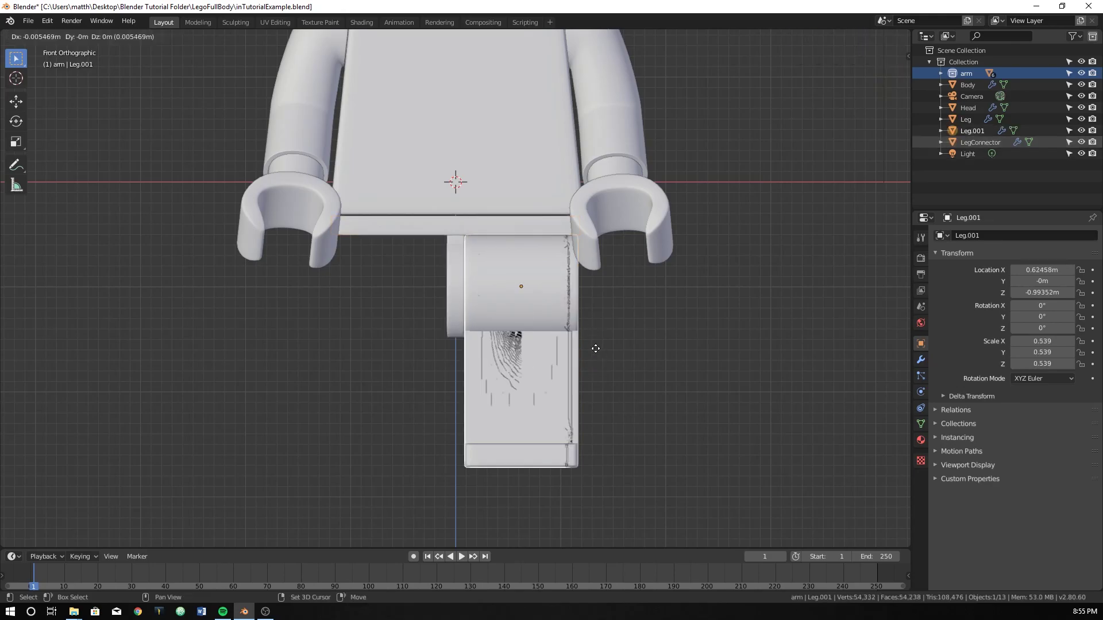
key("x")
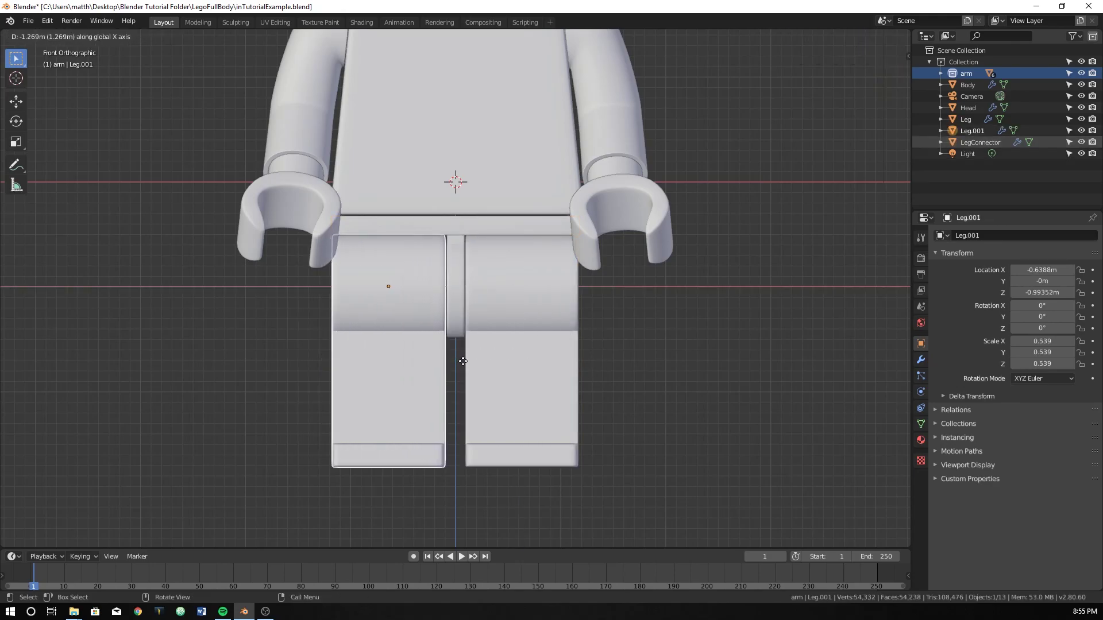
left_click(470, 359)
scroll(476, 353, "down", 2)
left_click(596, 327)
mouse_move(597, 331)
middle_mouse_down()
mouse_move(598, 320)
mouse_move(531, 345)
mouse_move(610, 318)
mouse_move(584, 318)
mouse_move(596, 325)
middle_mouse_up()
scroll(576, 327, "down", 3)
- In the Head's mesh, select all vertices at the inner end of the neck recess using wireframe shading
scroll(597, 325, "up", 5)
middle_click_drag(443, 411, 464, 391)
key("KP_1")
scroll(521, 269, "up", 4)
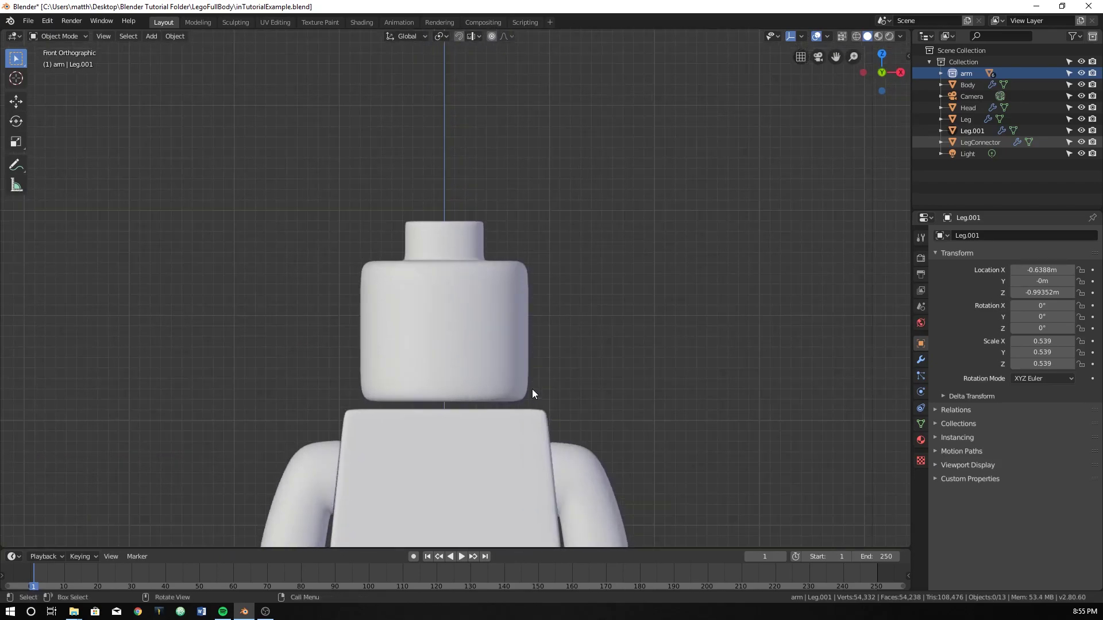
left_click(474, 392)
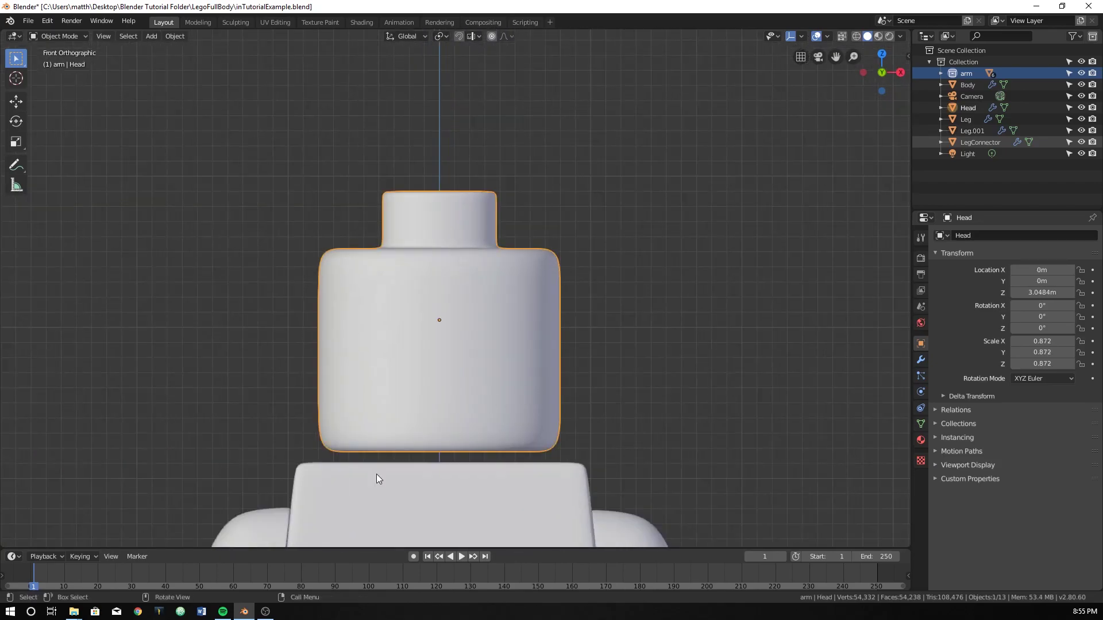
key("Tab")
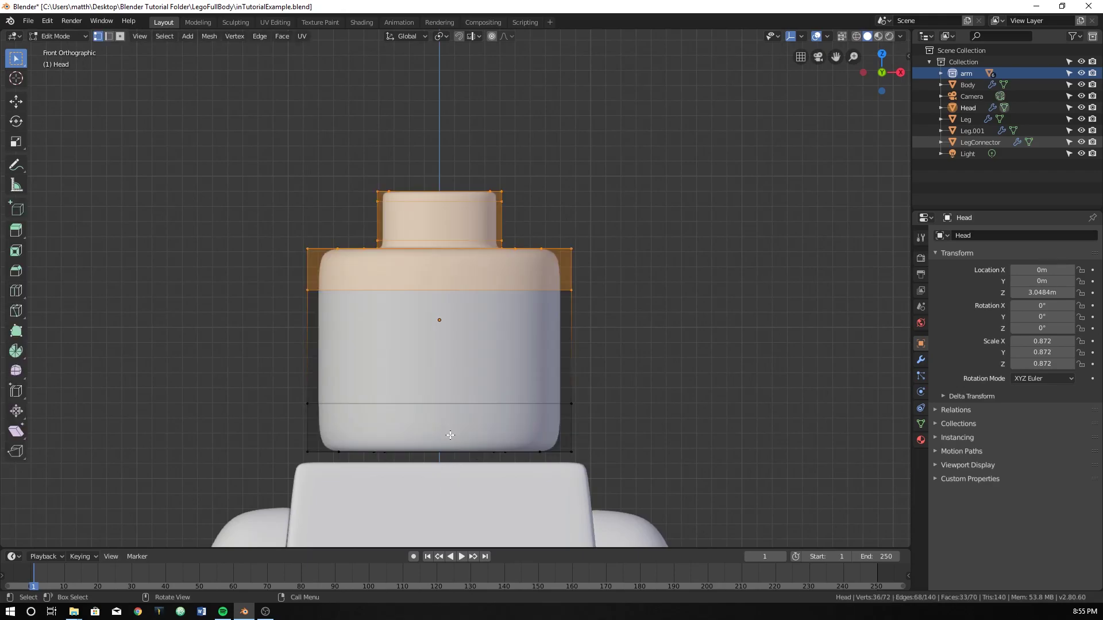
scroll(456, 322, "up", 3)
key("z")
left_click(365, 387)
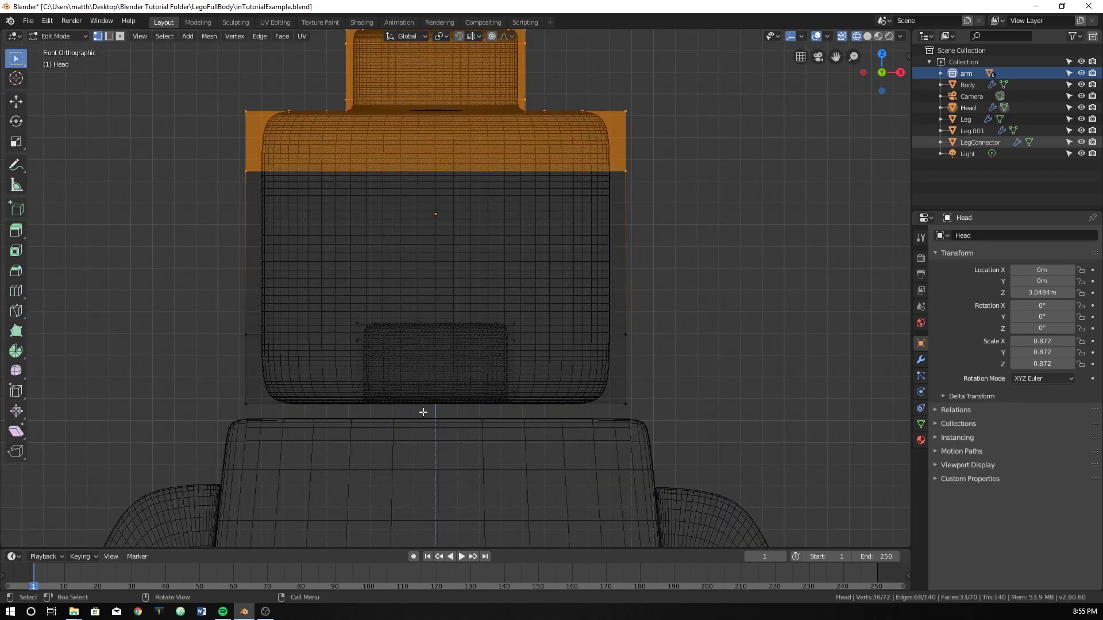
left_click_drag(328, 289, 548, 352)
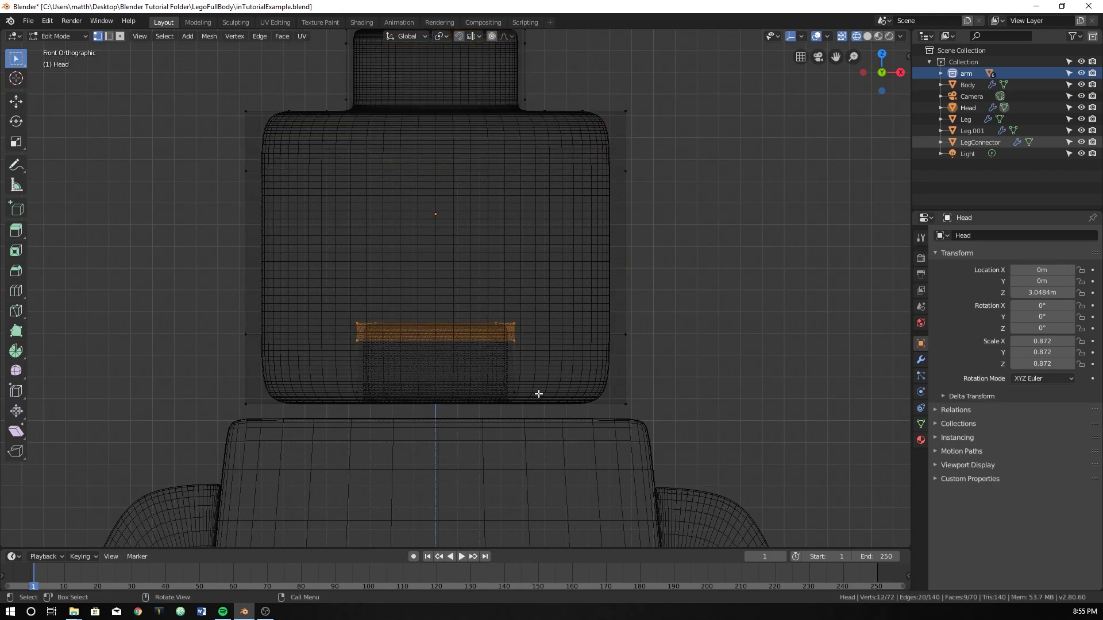
- Flip the selected recess end along Z by scaling, move it down into the body's top as a neck, and return to Object Mode
key("s")
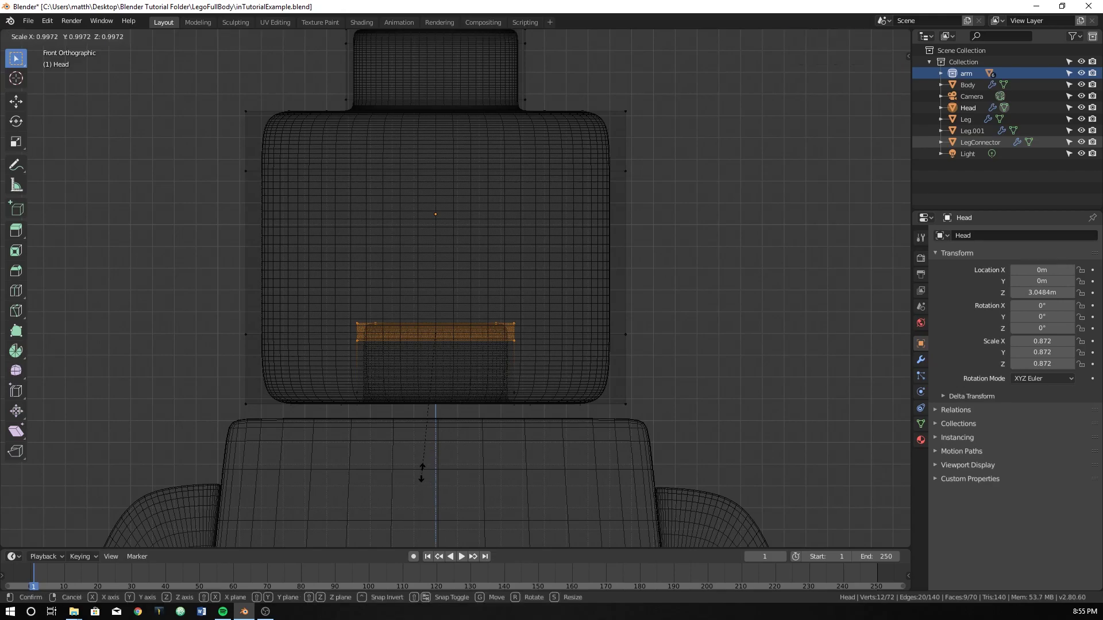
key("z")
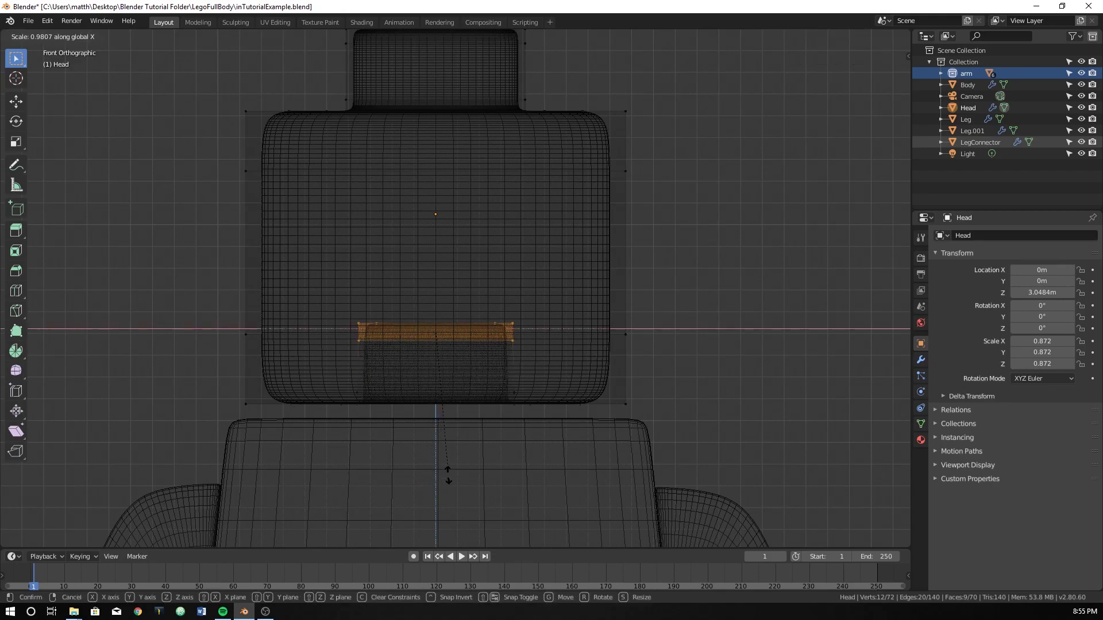
left_click(446, 425)
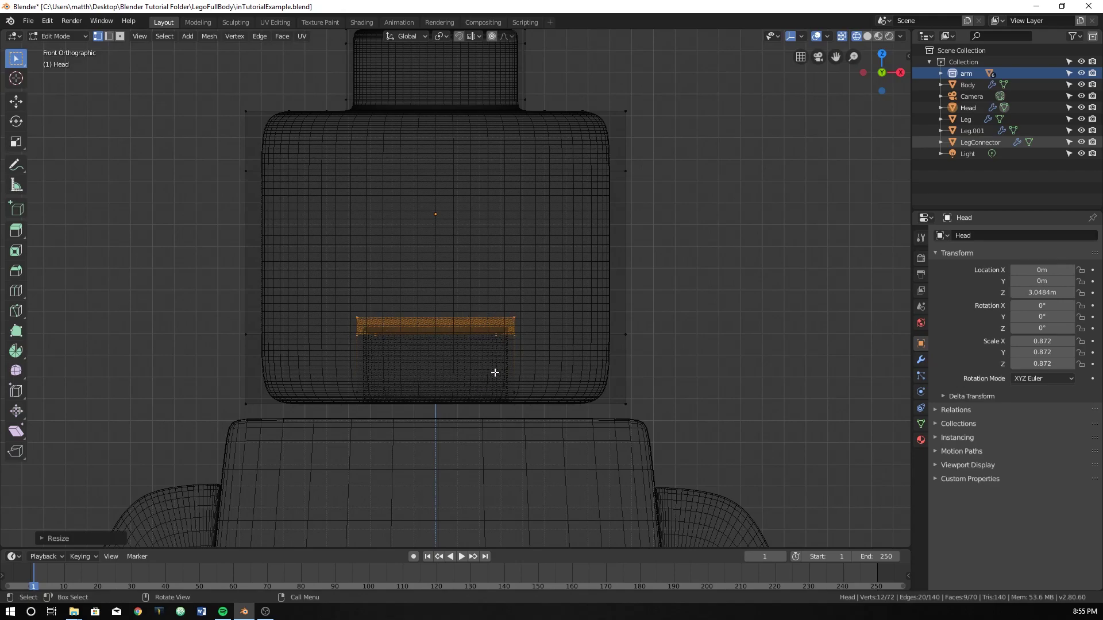
key("g")
key("z")
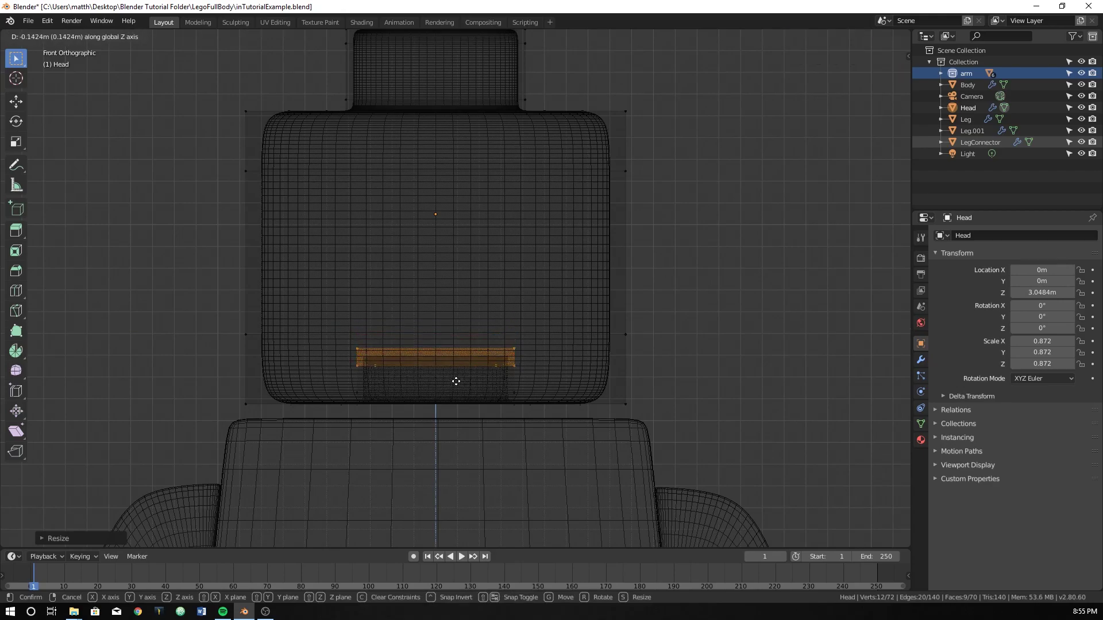
left_click(471, 475)
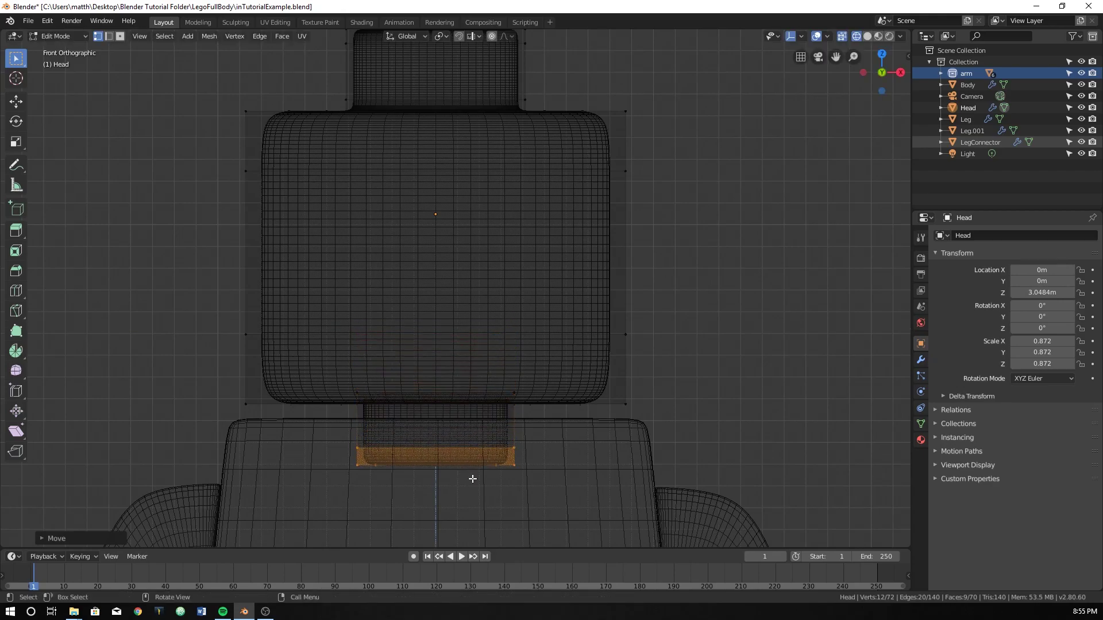
key("Tab")
- Restore solid shading and view the assembled minifigure through the camera
middle_click_drag(561, 414, 496, 395)
scroll(545, 404, "down", 5)
key("KP_1")
key("z")
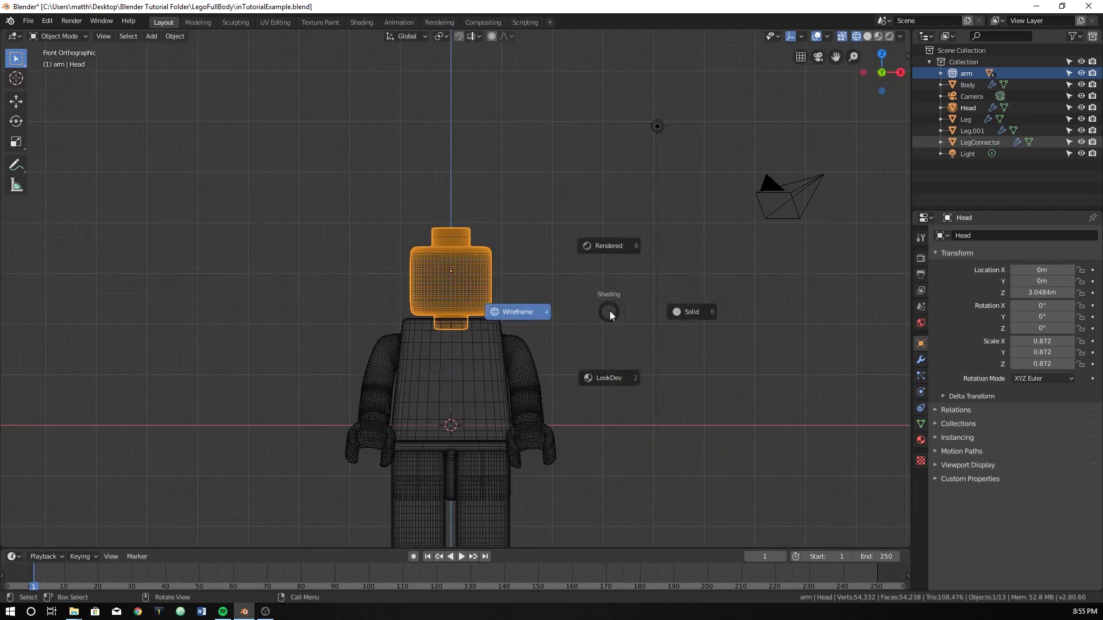
key("Escape")
key("z")
left_click(627, 317)
middle_click_drag(626, 326, 553, 328)
scroll(544, 332, "down", 3)
key("KP_0")
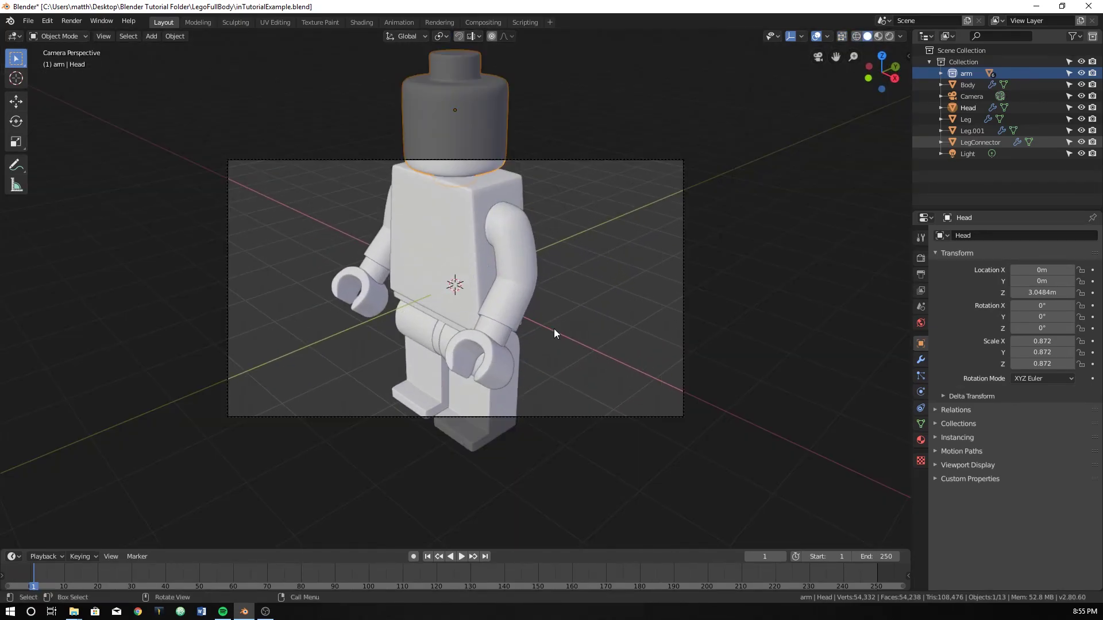
- Move the camera back and up to about X 13.035 m, Y -12.202 m, Z 9.08 m to frame the whole minifigure, and save the file
left_click(599, 160)
key("g")
key("z")
key("z")
left_click(619, 322)
key("g")
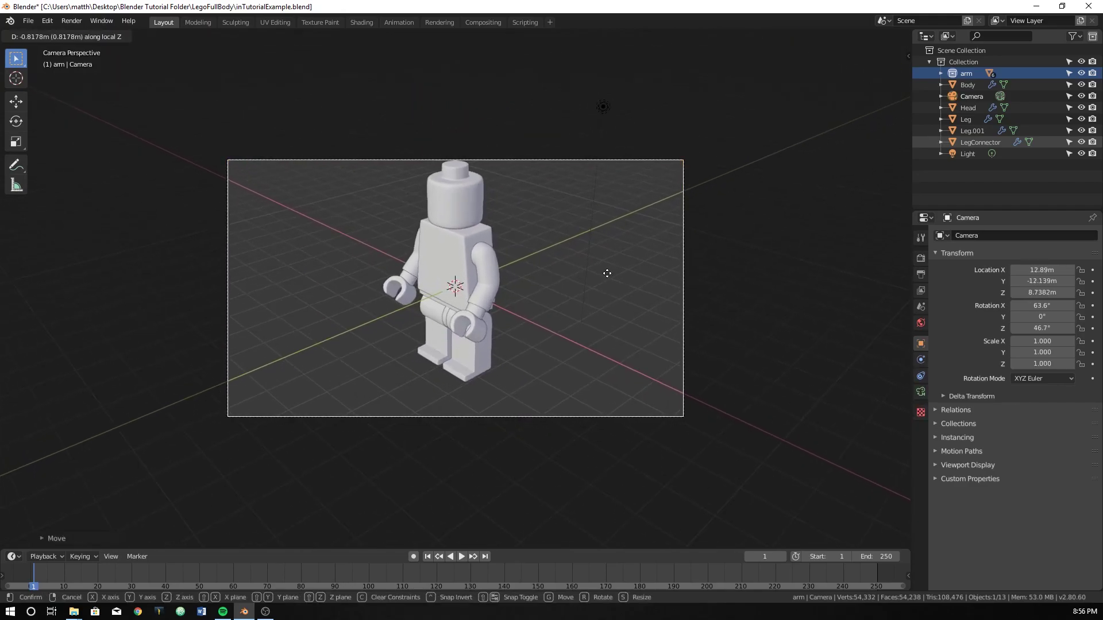
left_click(610, 260)
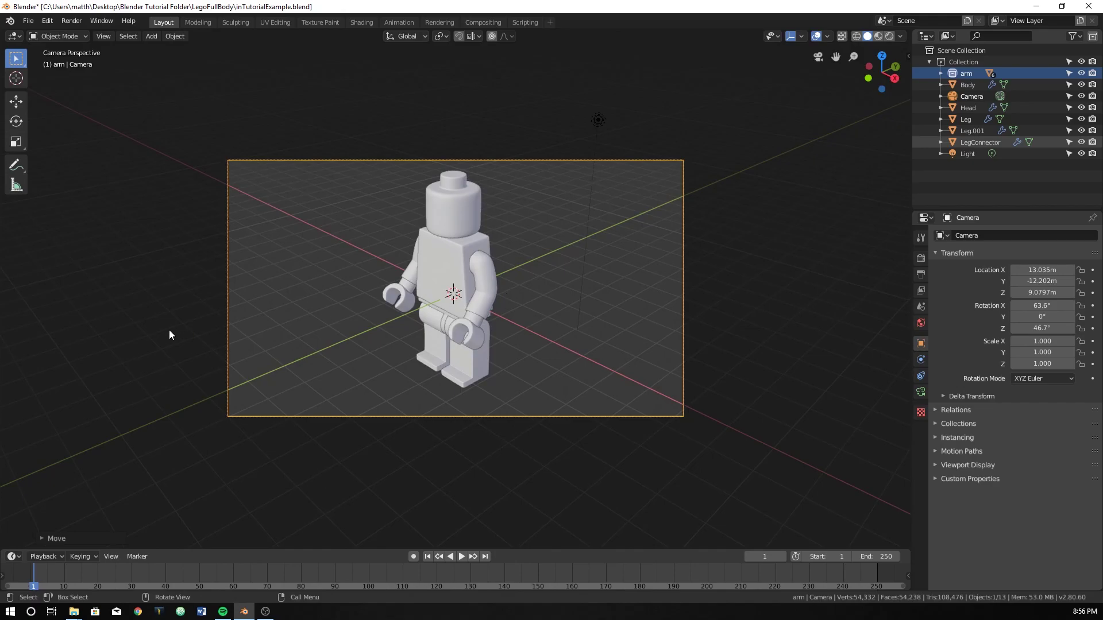
key("alt+Tab")
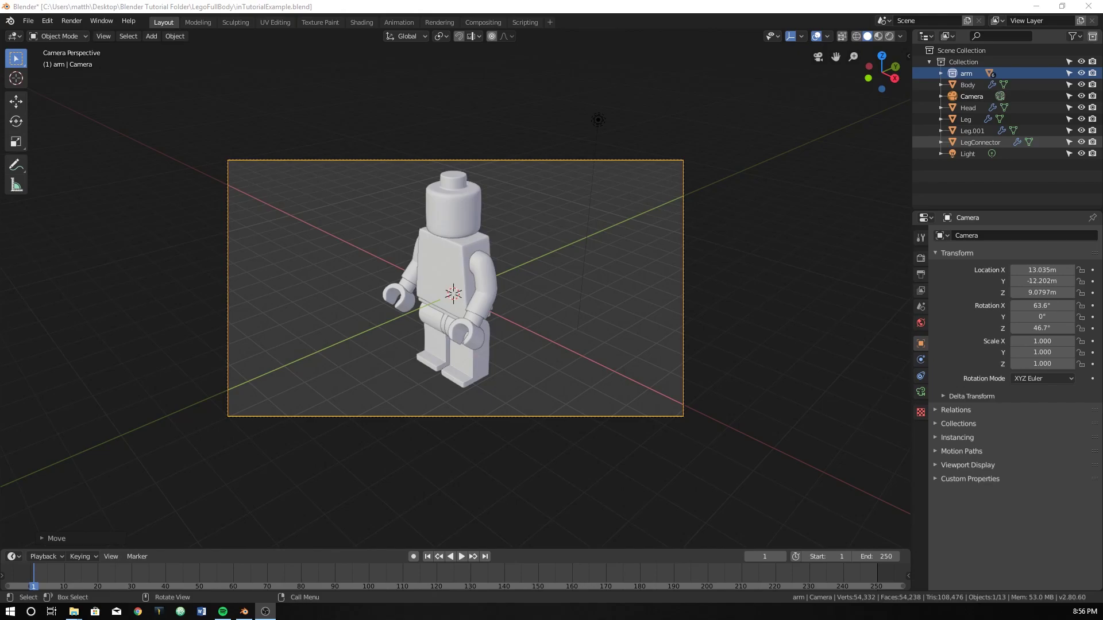
key("ctrl+s")
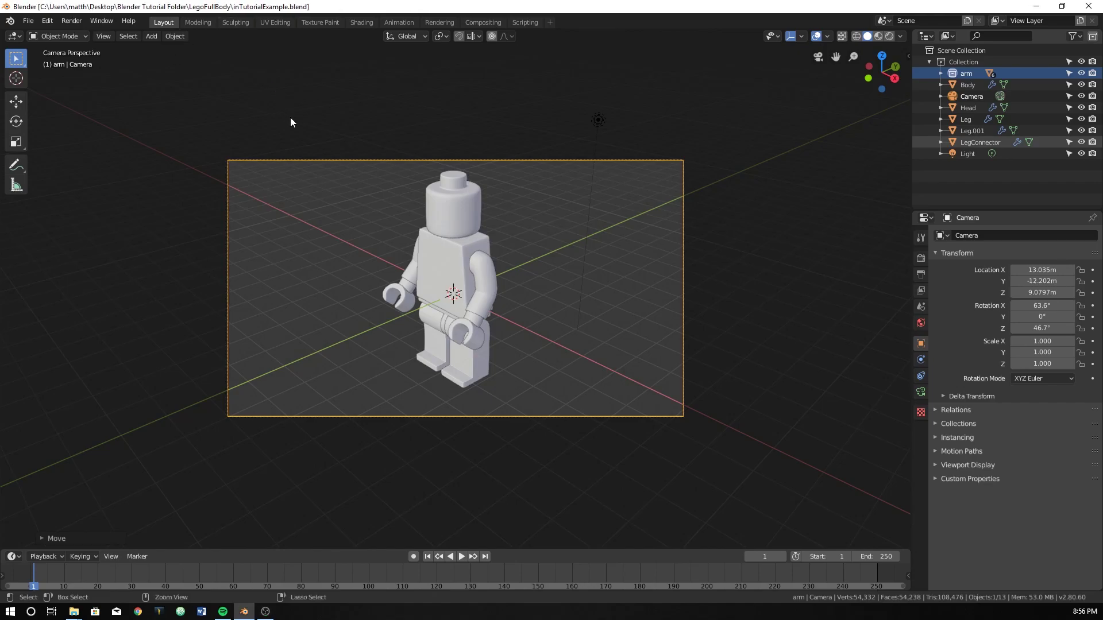